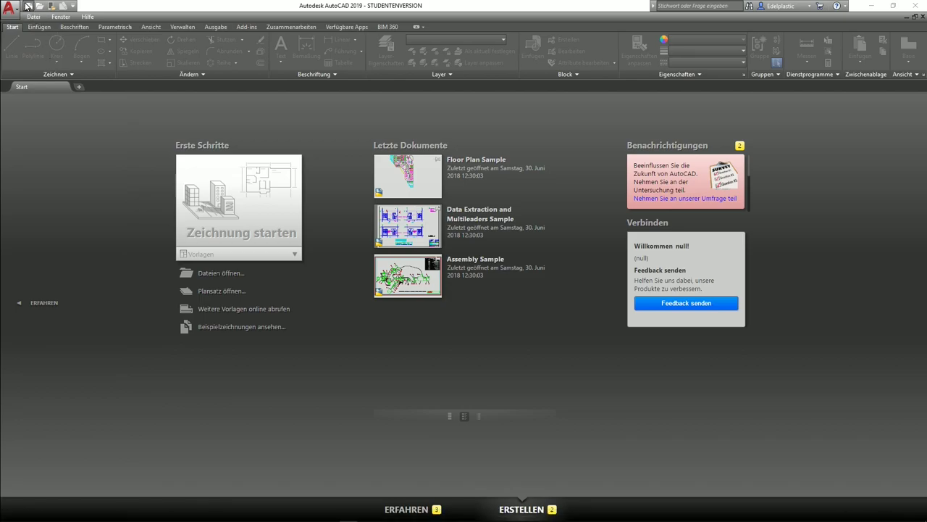
# Create a new drawing from the acadiso.dwt metric template
pyautogui.click(28, 6)
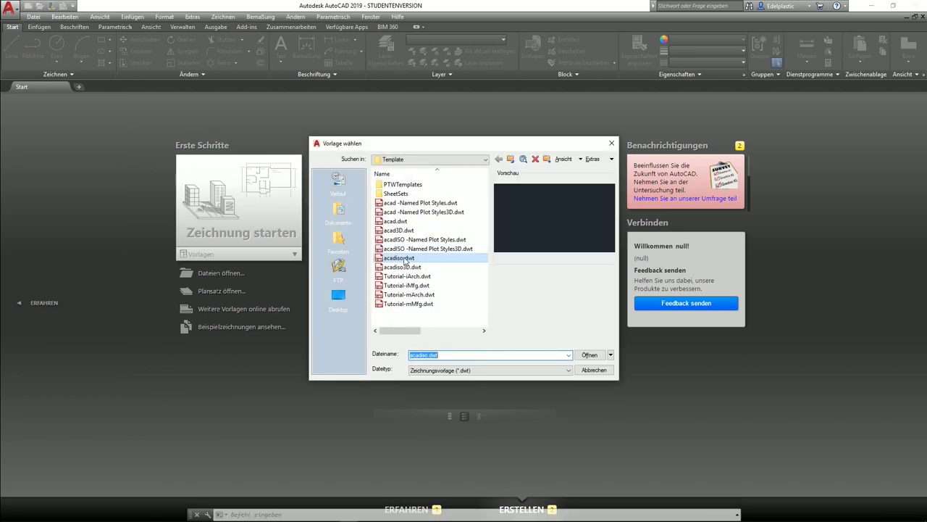
pyautogui.click(402, 260)
pyautogui.click(589, 354)
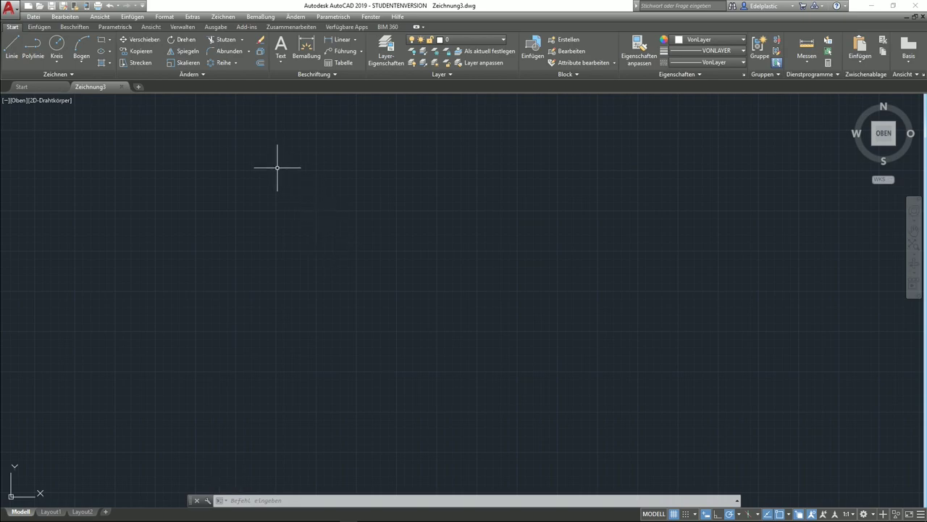
pyautogui.click(143, 6)
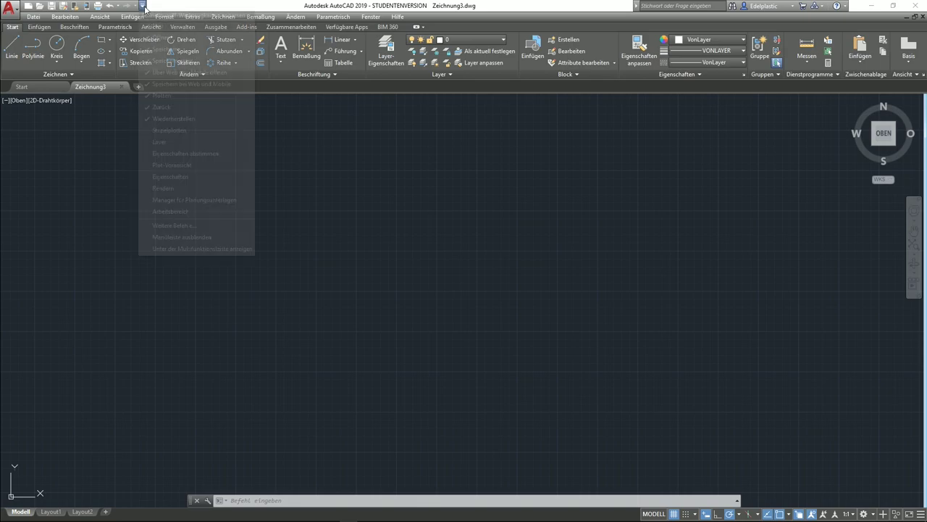
pyautogui.click(193, 237)
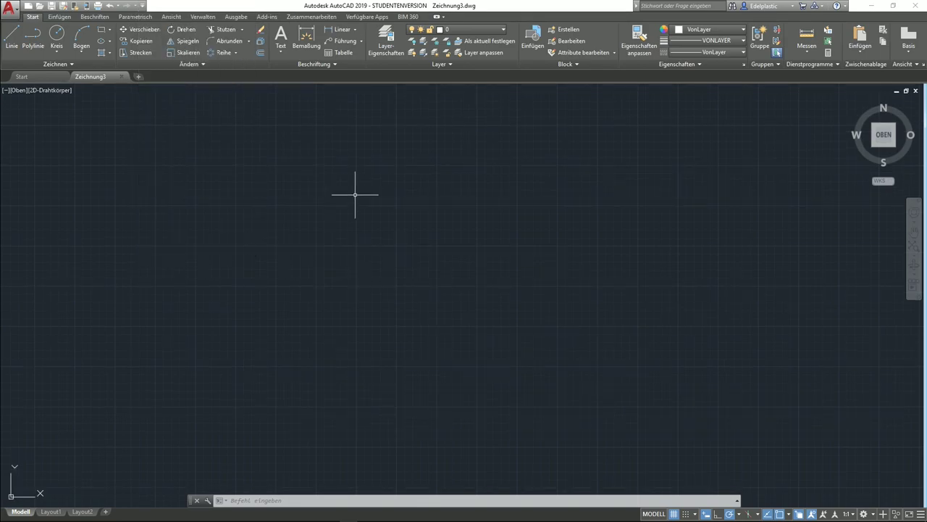
pyautogui.click(144, 5)
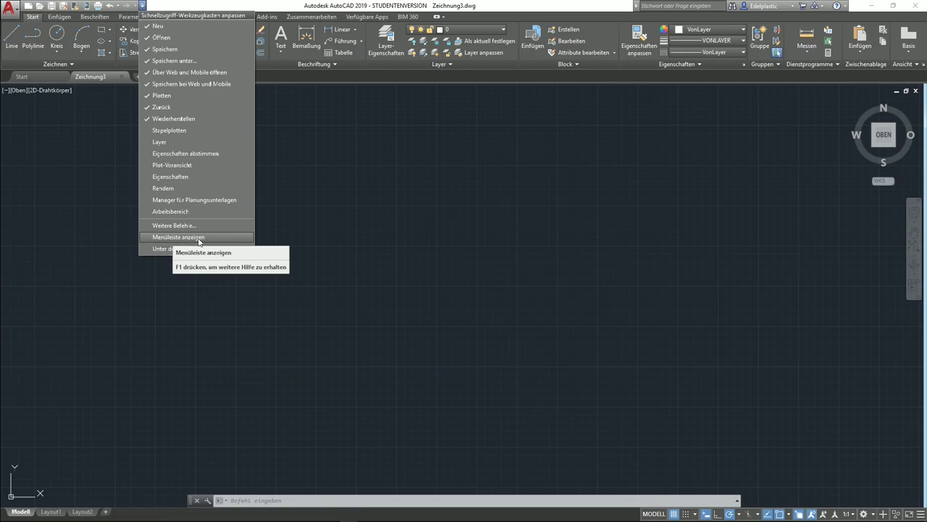
pyautogui.click(203, 239)
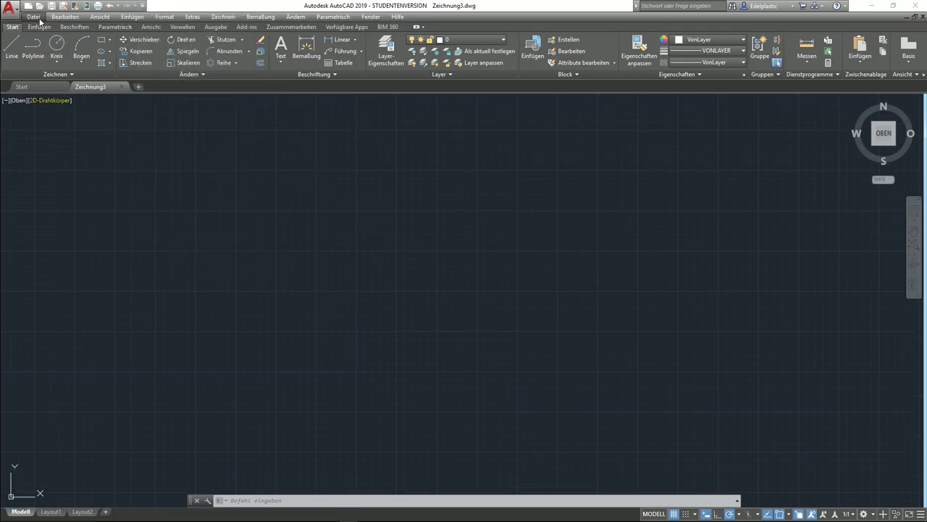
# Set the angle precision to 0.00 in the Format > Einheiten drawing units
pyautogui.click(166, 19)
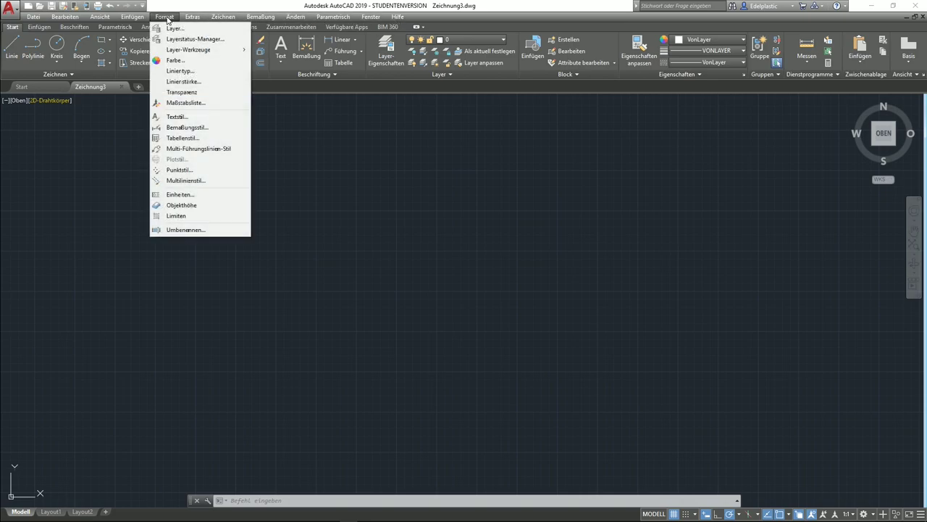
pyautogui.click(181, 196)
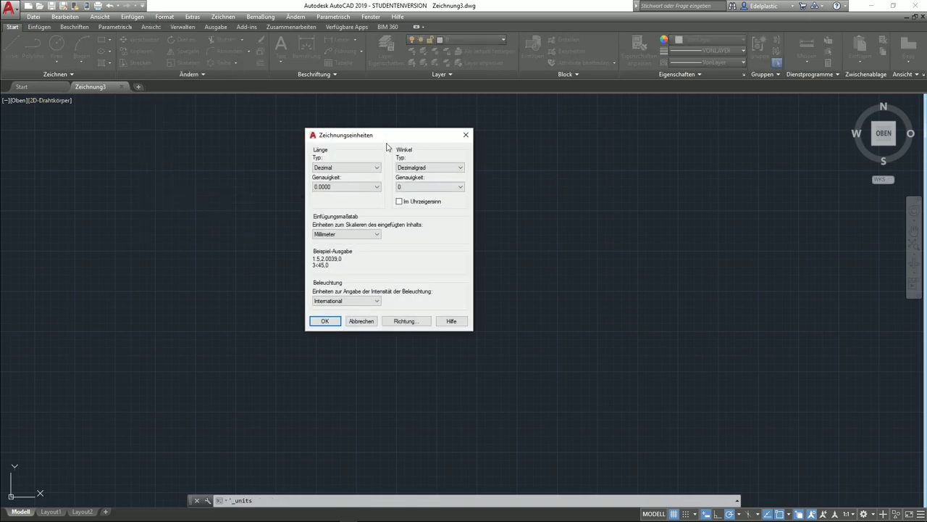
pyautogui.click(404, 186)
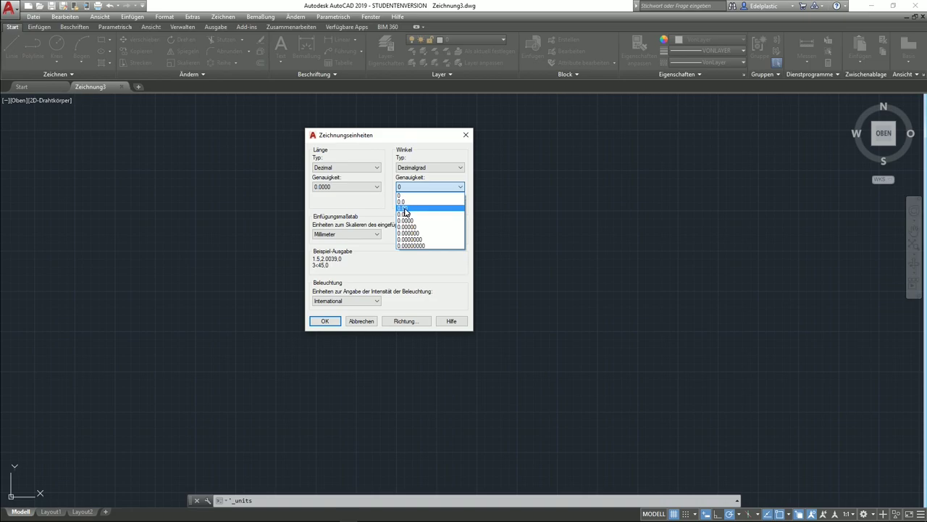
pyautogui.click(405, 208)
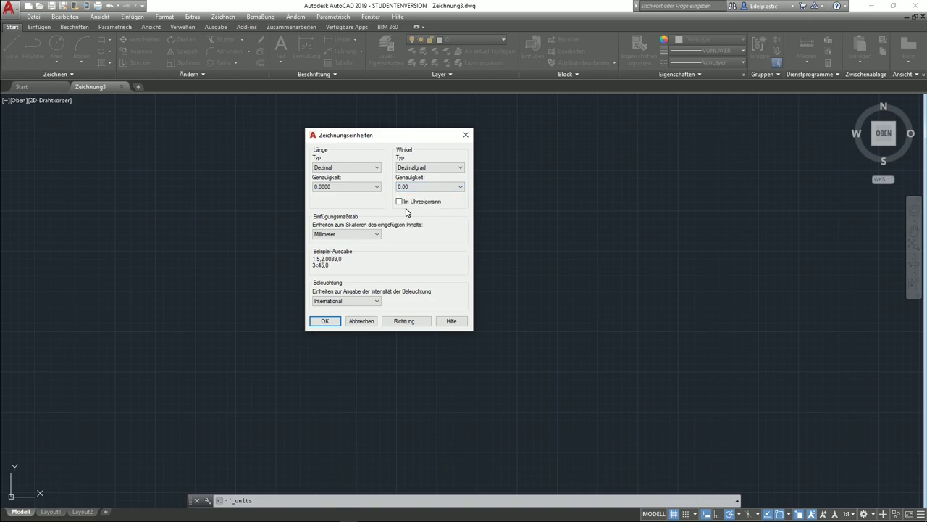
pyautogui.click(326, 321)
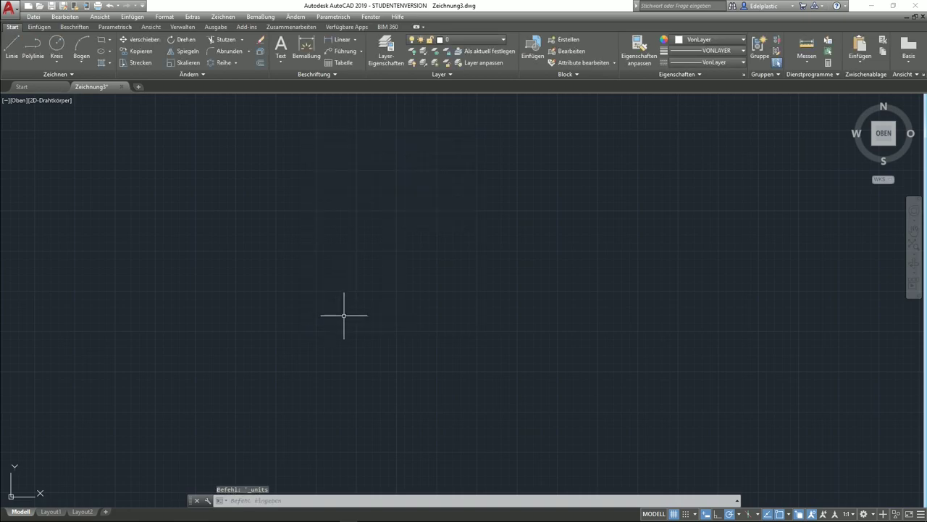
# Add 42.37° as an additional polar tracking angle and keep 45° as the increment
pyautogui.click(740, 514)
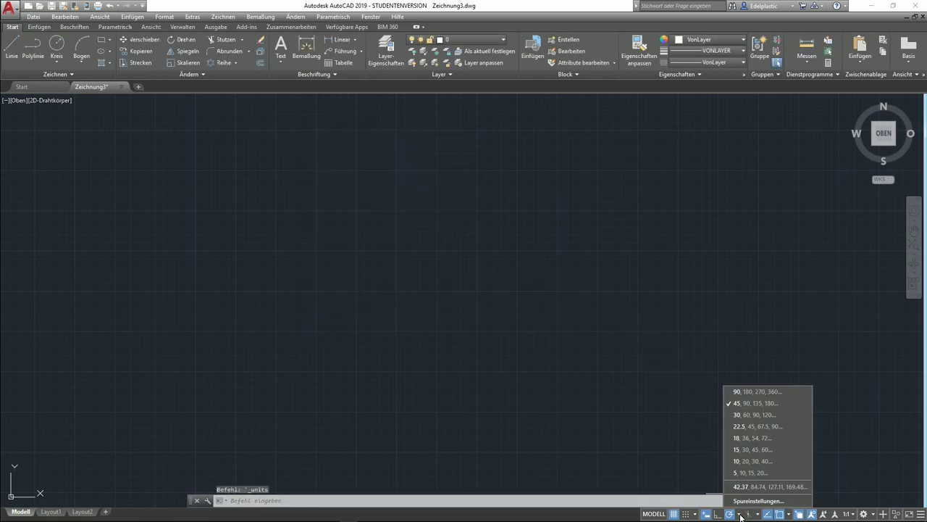
pyautogui.click(757, 501)
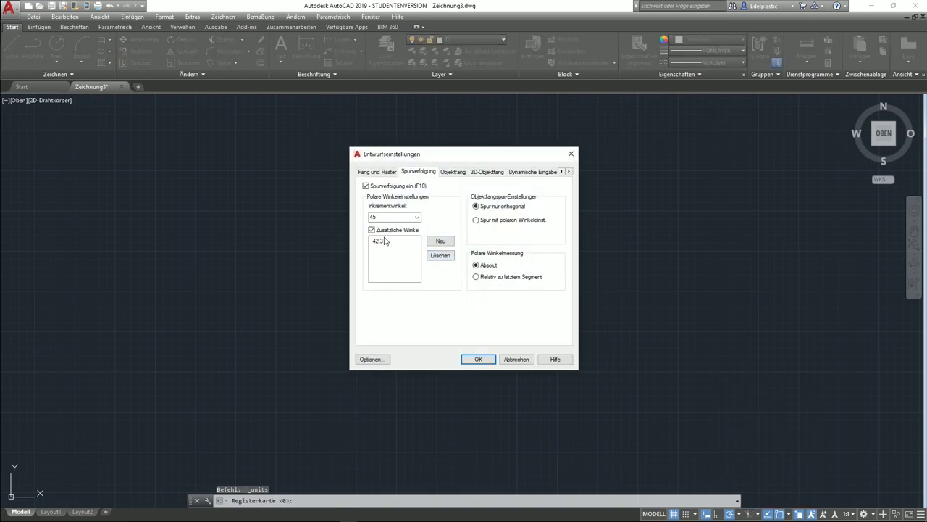
pyautogui.click(380, 241)
pyautogui.click(382, 241)
pyautogui.write('42')
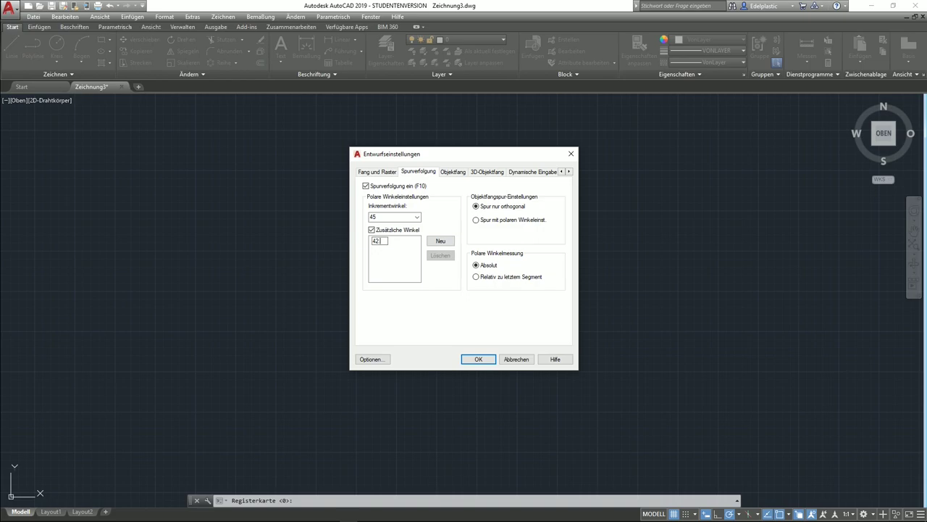
pyautogui.write('.37')
pyautogui.press('Return')
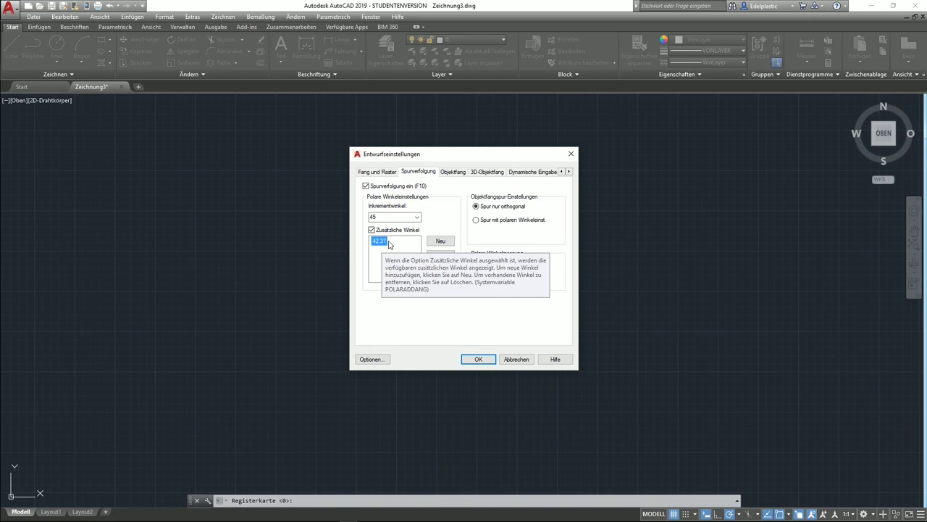
pyautogui.click(479, 360)
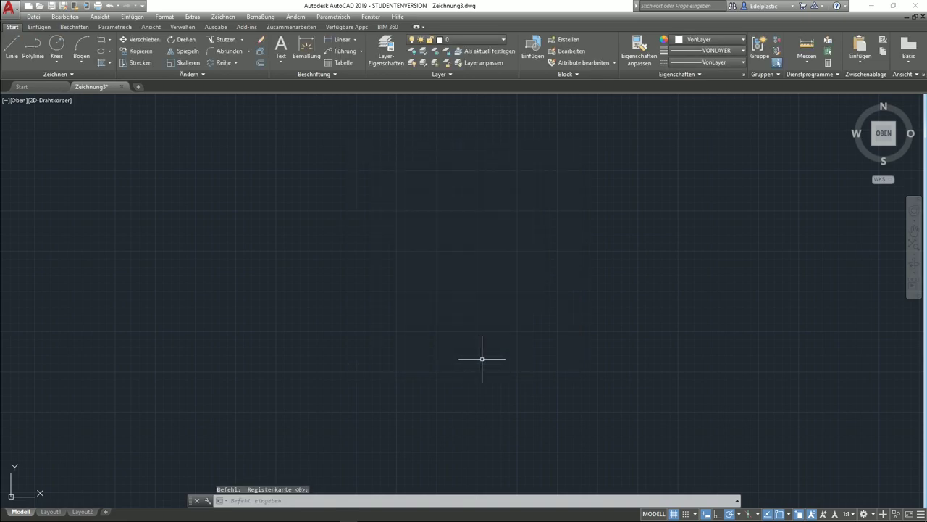
pyautogui.click(739, 514)
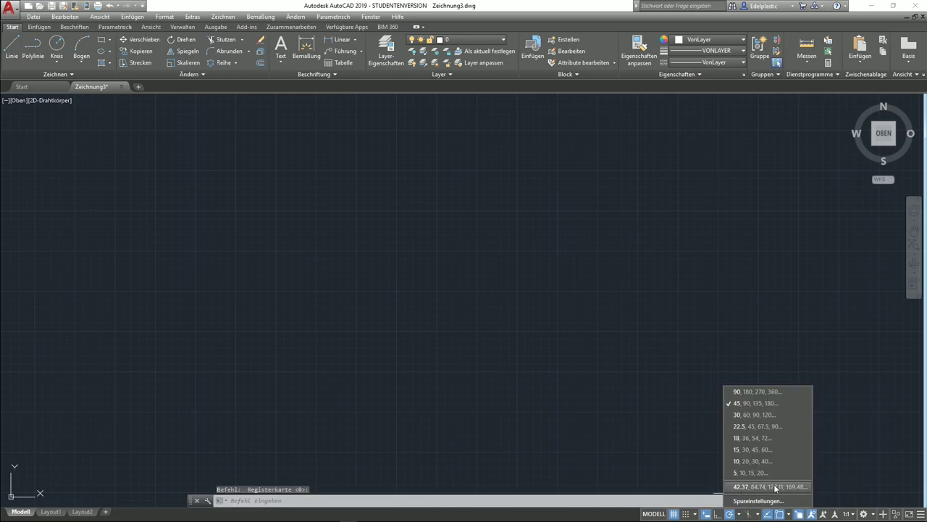
pyautogui.click(756, 404)
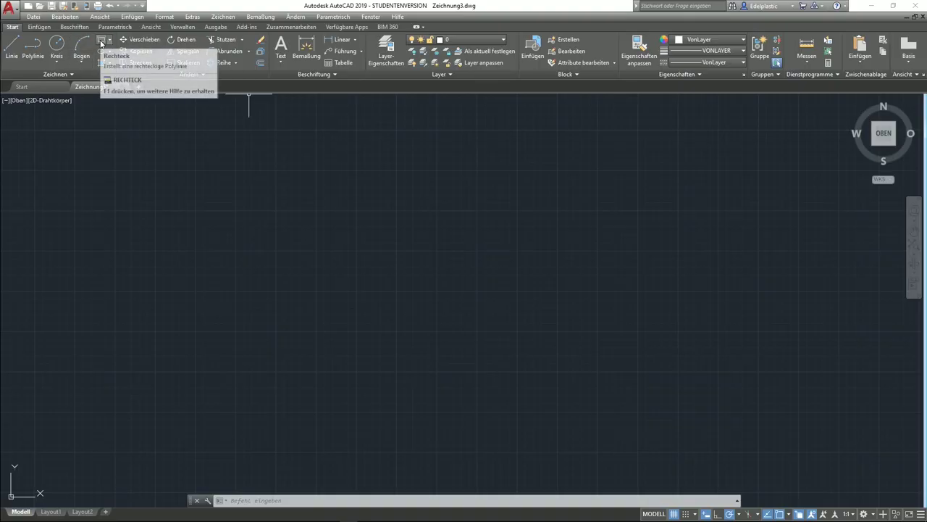
# Draw a 120 × 150 rectangle and zoom in on it
pyautogui.click(101, 43)
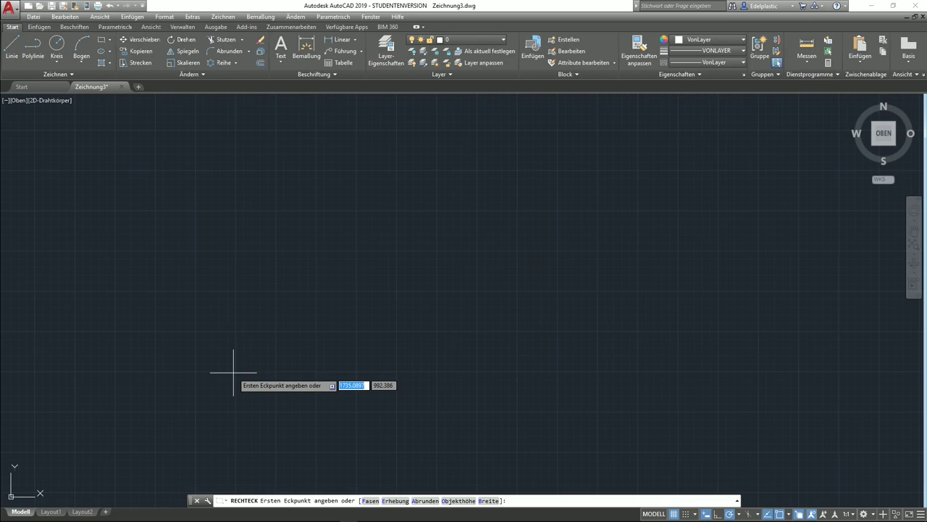
pyautogui.click(252, 386)
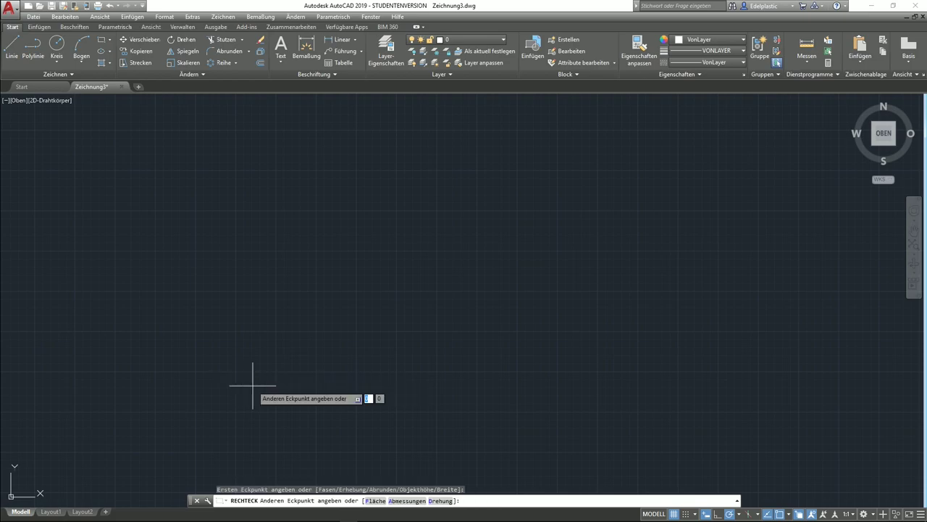
pyautogui.write('1')
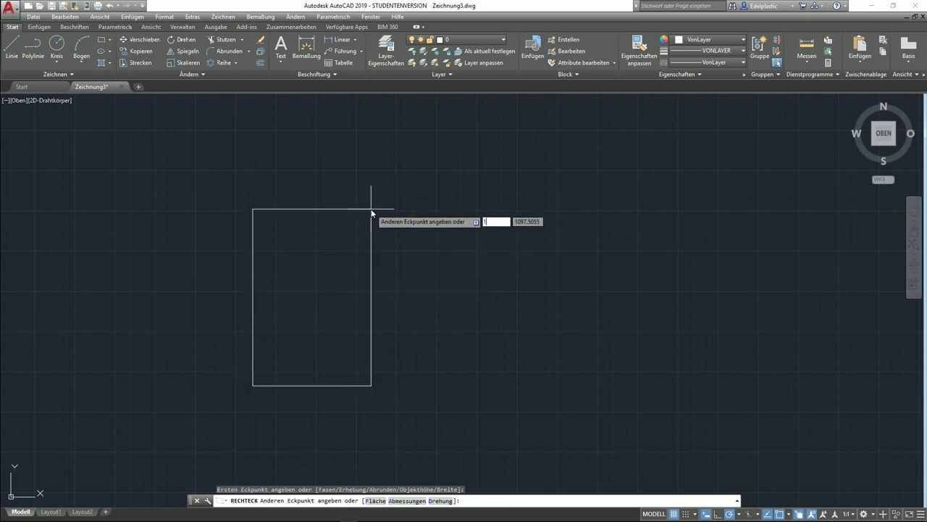
pyautogui.write('20')
pyautogui.press('Tab')
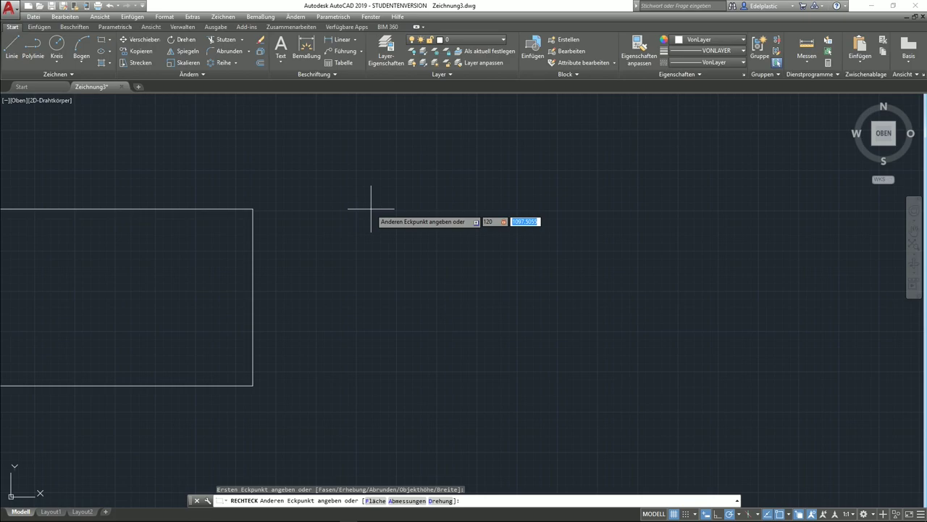
pyautogui.write('1')
pyautogui.write('50')
pyautogui.press('Return')
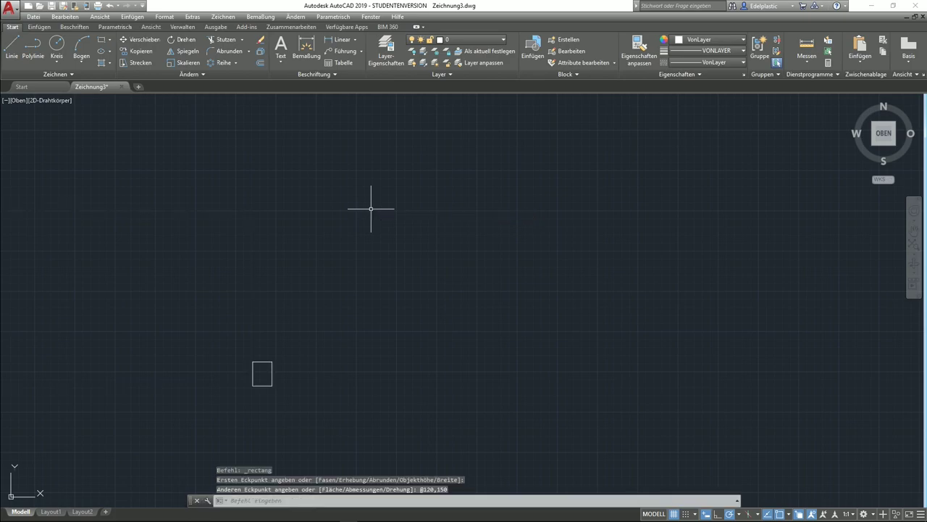
pyautogui.moveTo(269, 352); pyautogui.dragTo(323, 273, button='middle')
pyautogui.scroll(4, 319, 268)
pyautogui.scroll(4, 314, 259)
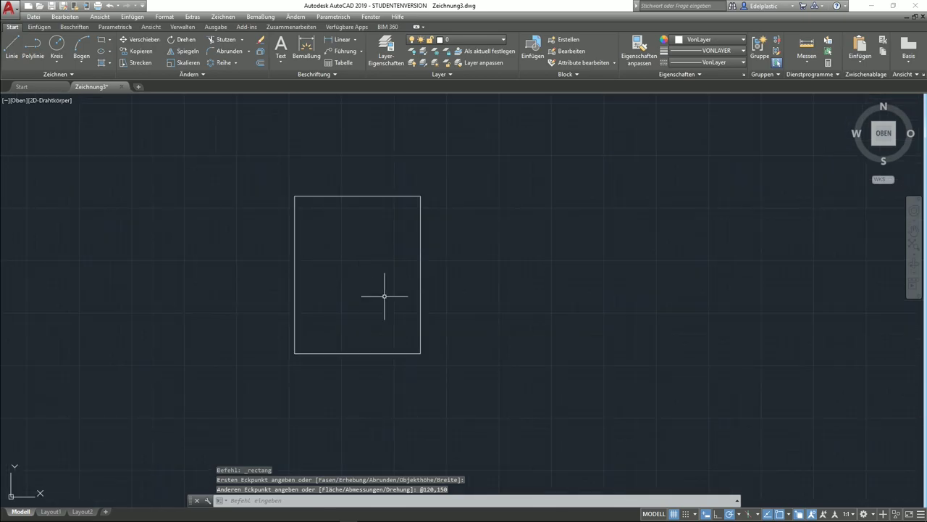
pyautogui.moveTo(385, 296)
pyautogui.mouseDown(button='middle')
pyautogui.moveTo(408, 280)
pyautogui.moveTo(371, 283)
pyautogui.mouseUp(button='middle')
pyautogui.scroll(4, 402, 271)
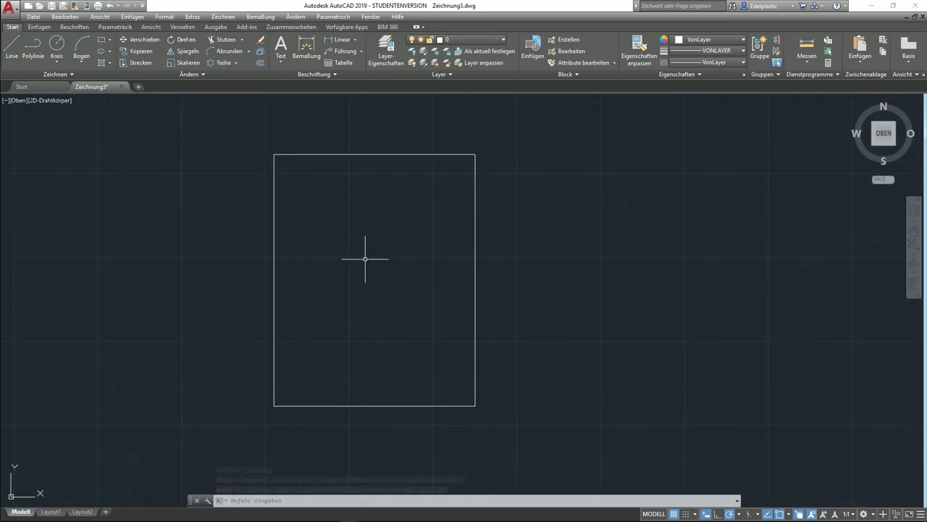
pyautogui.click(806, 47)
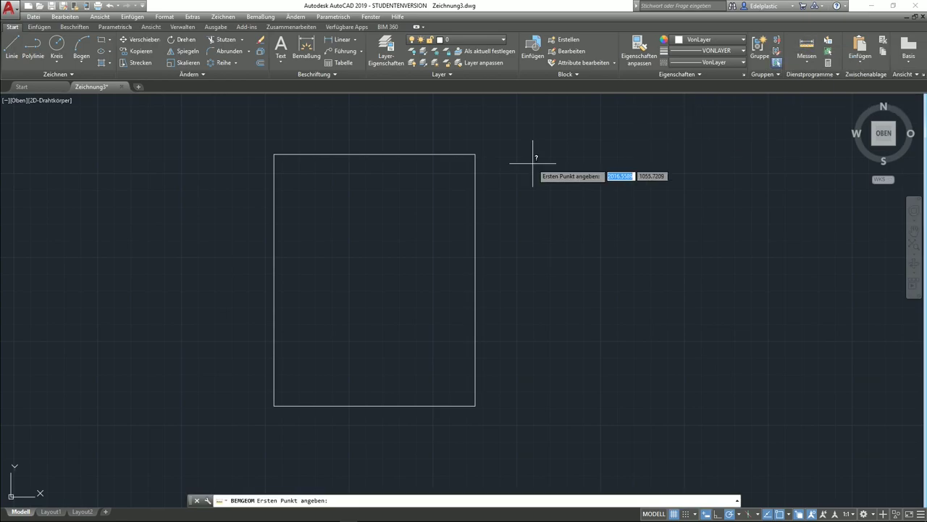
pyautogui.click(275, 405)
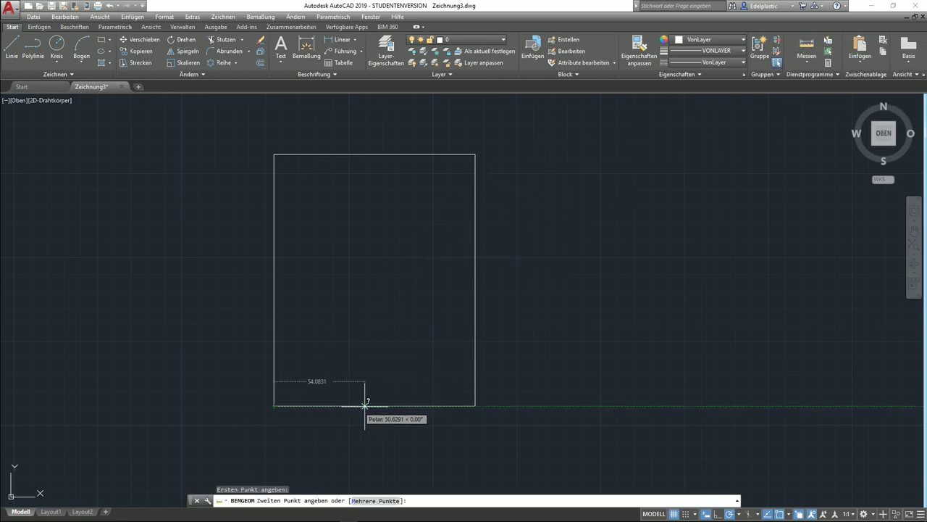
pyautogui.click(475, 404)
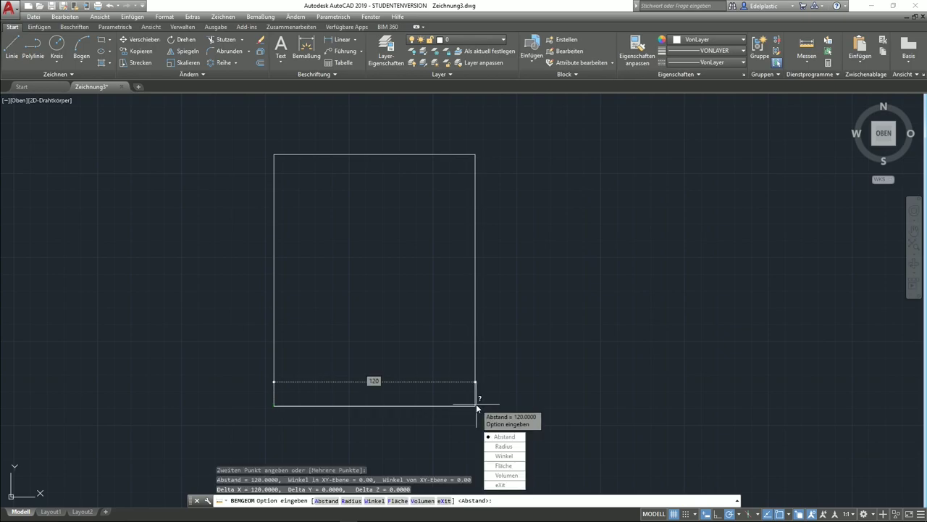
pyautogui.click(500, 436)
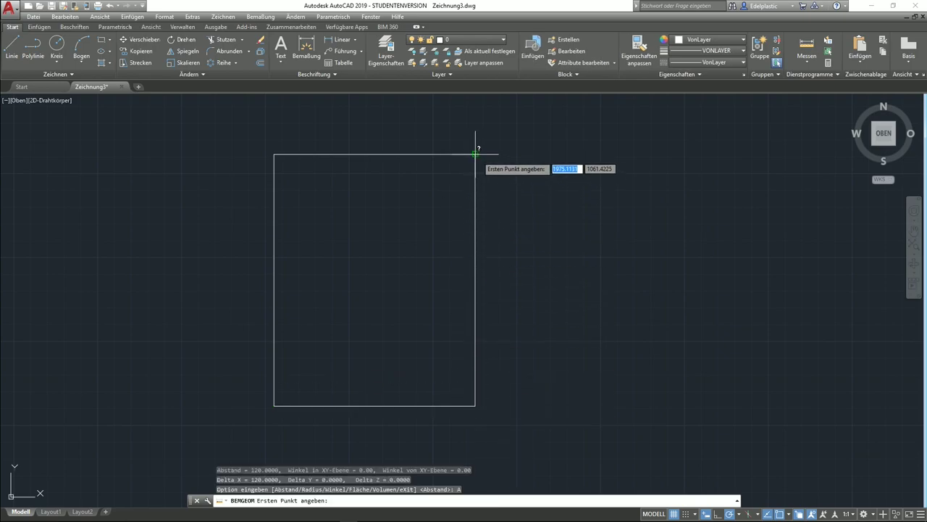
pyautogui.click(475, 154)
pyautogui.click(475, 405)
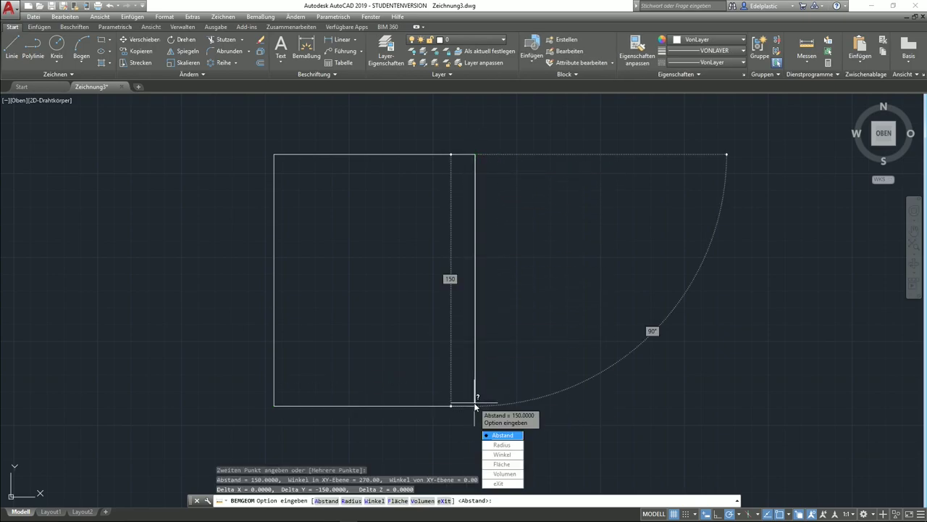
pyautogui.click(508, 484)
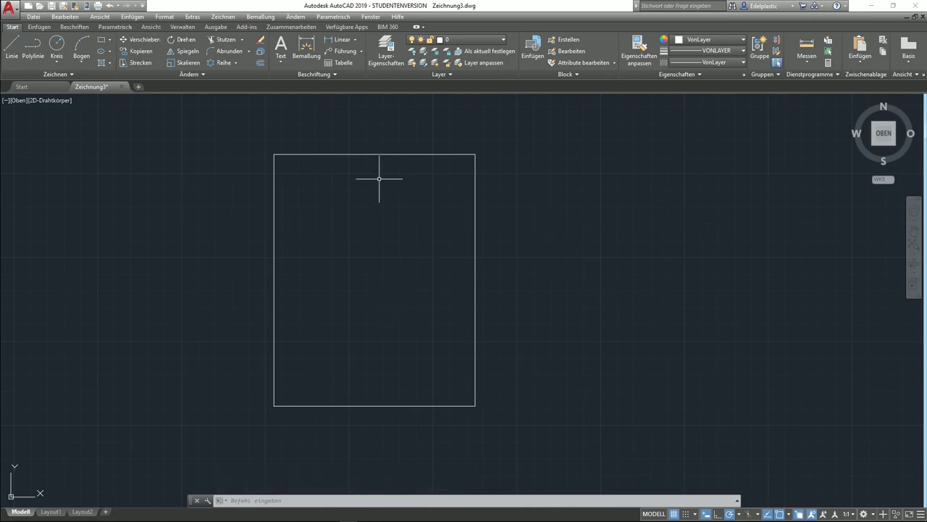
# Draw a 97.5-long vertical line up from the rectangle's bottom edge midpoint
pyautogui.click(11, 47)
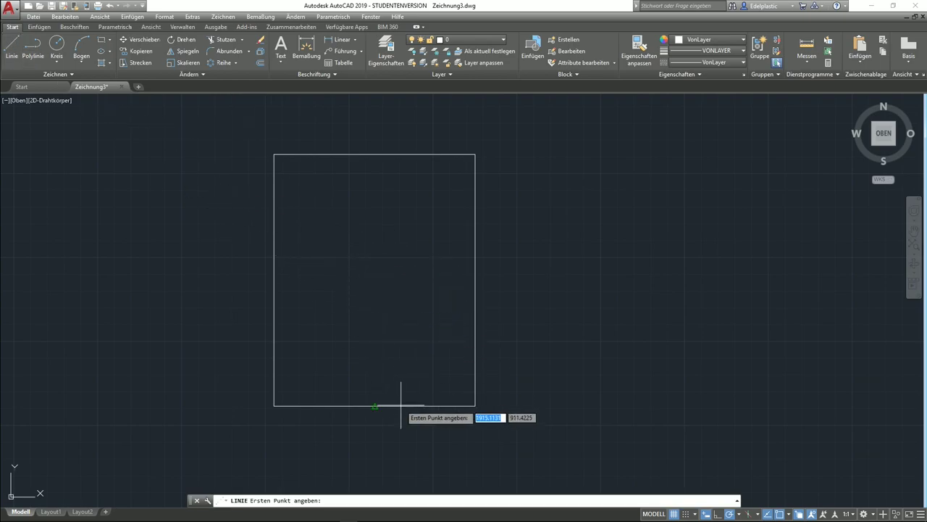
pyautogui.click(375, 399)
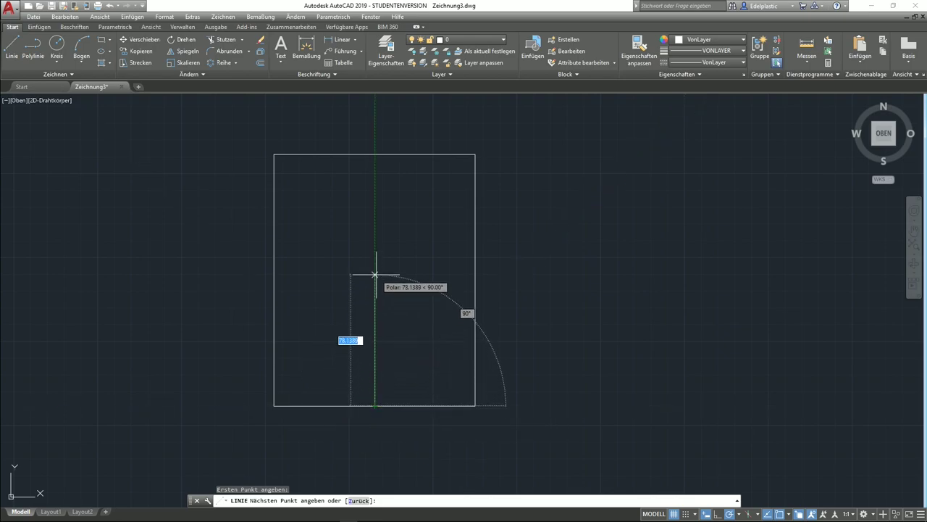
pyautogui.write('97.5')
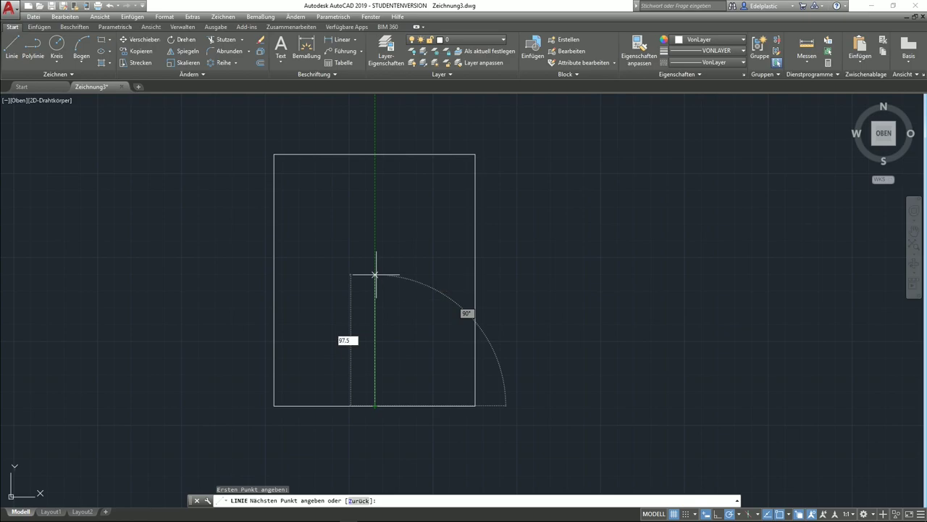
pyautogui.press('Return')
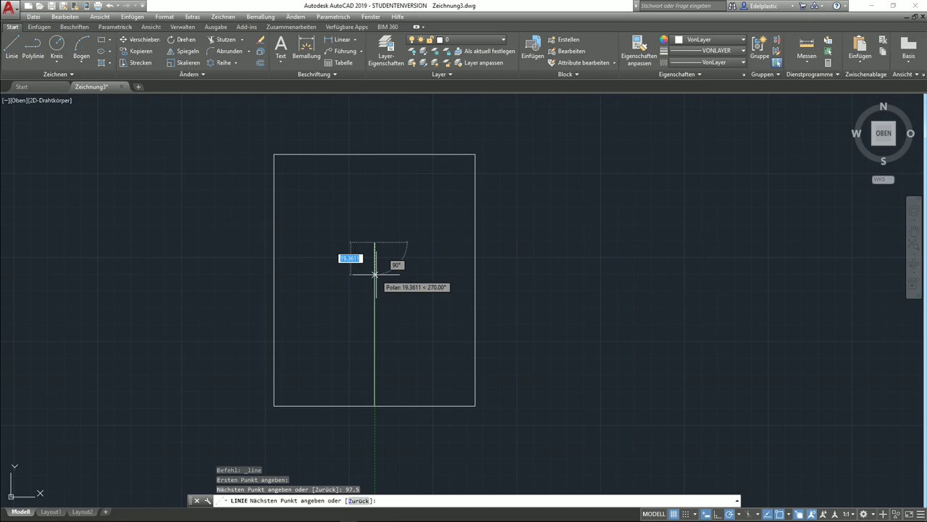
pyautogui.press('Return')
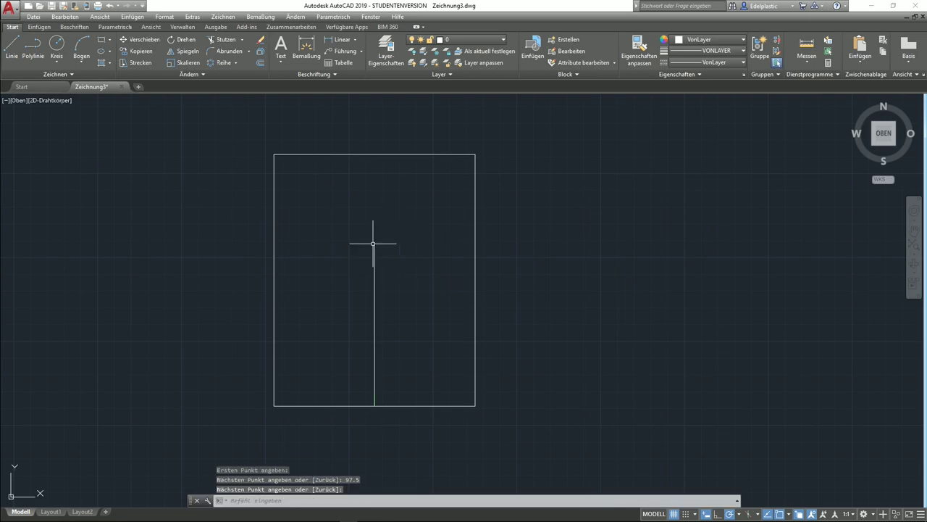
# Draw a 60-long horizontal line from the left edge to the vertical line's top
pyautogui.click(12, 46)
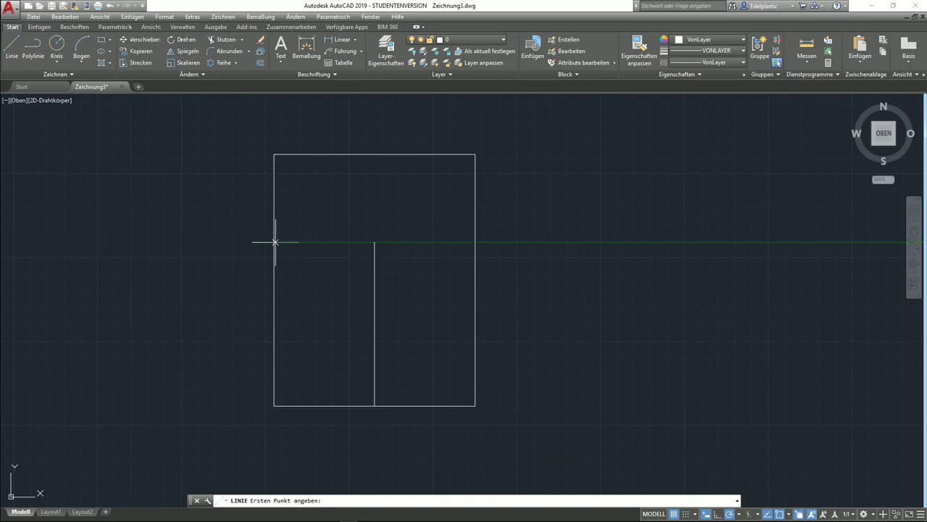
pyautogui.click(274, 243)
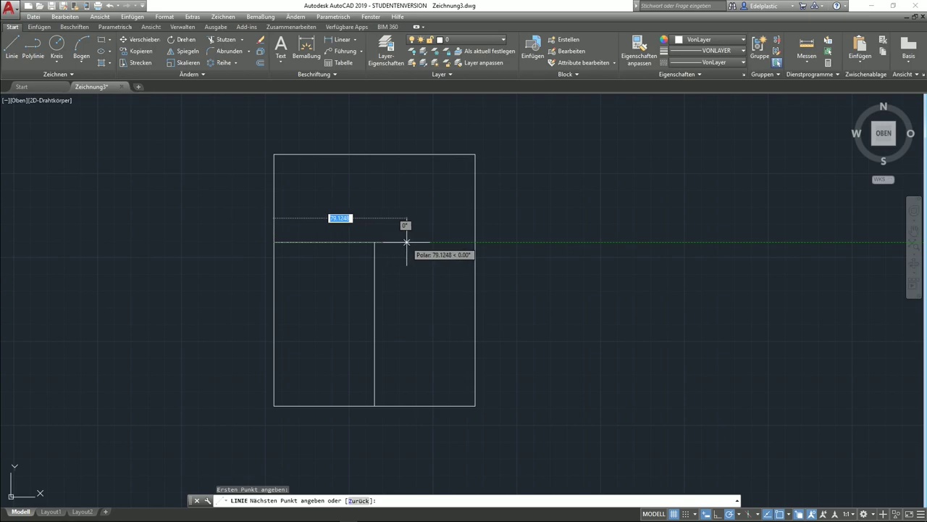
pyautogui.write('60')
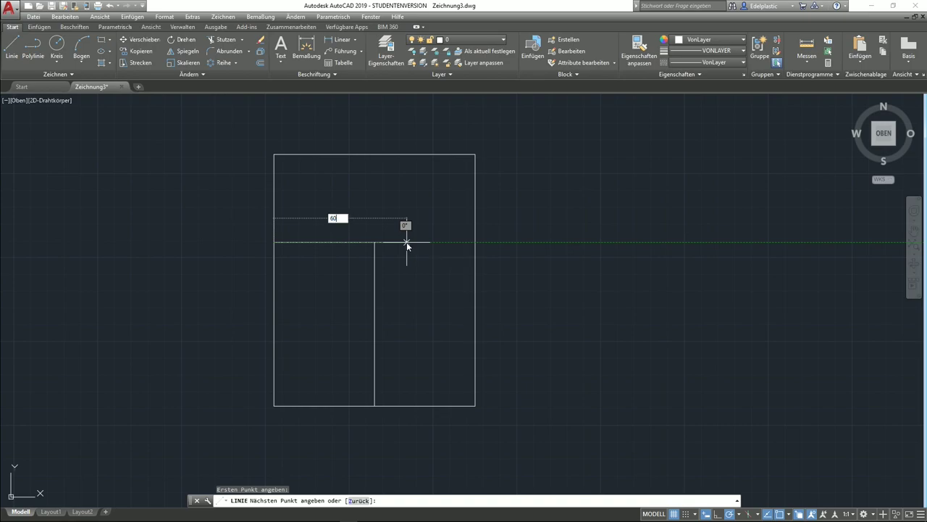
pyautogui.press('Return')
pyautogui.press('Return')
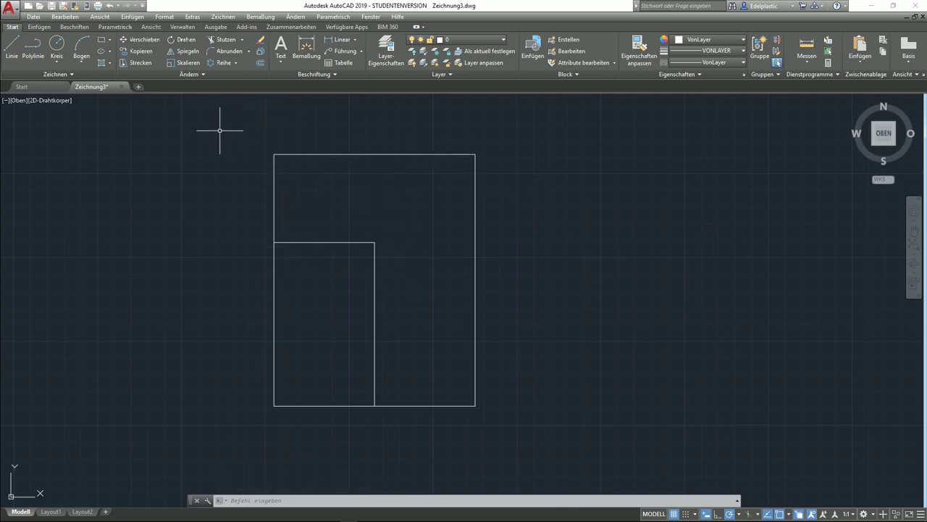
# Draw a radius 46.5 circle centred at the intersection of the two lines
pyautogui.click(55, 46)
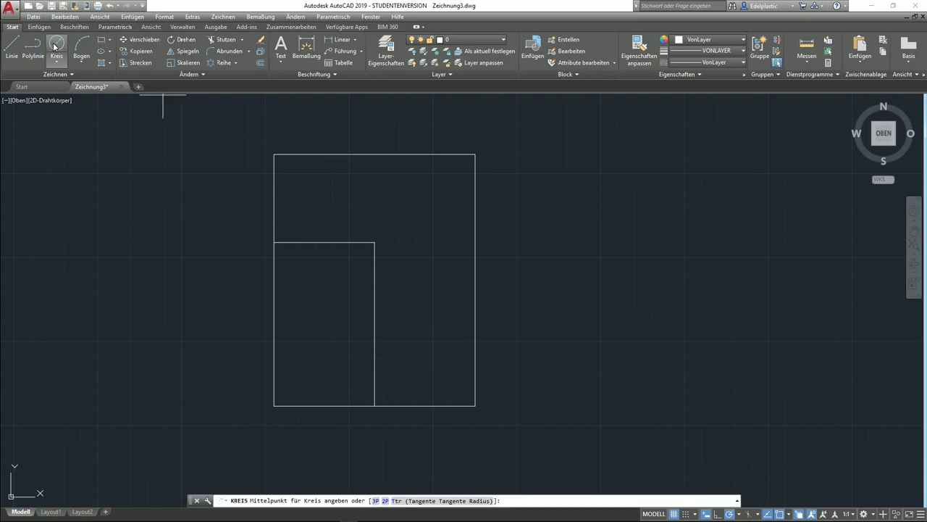
pyautogui.click(375, 242)
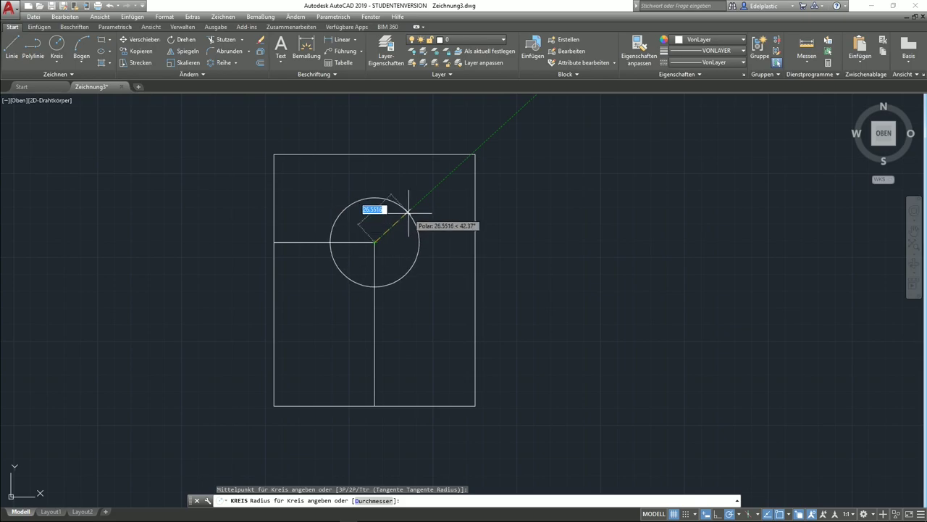
pyautogui.write('46.5')
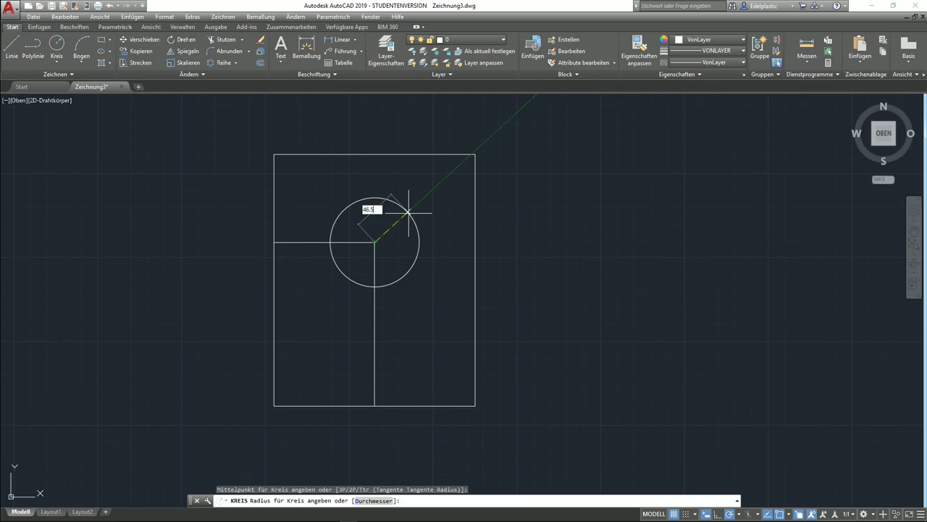
pyautogui.press('Return')
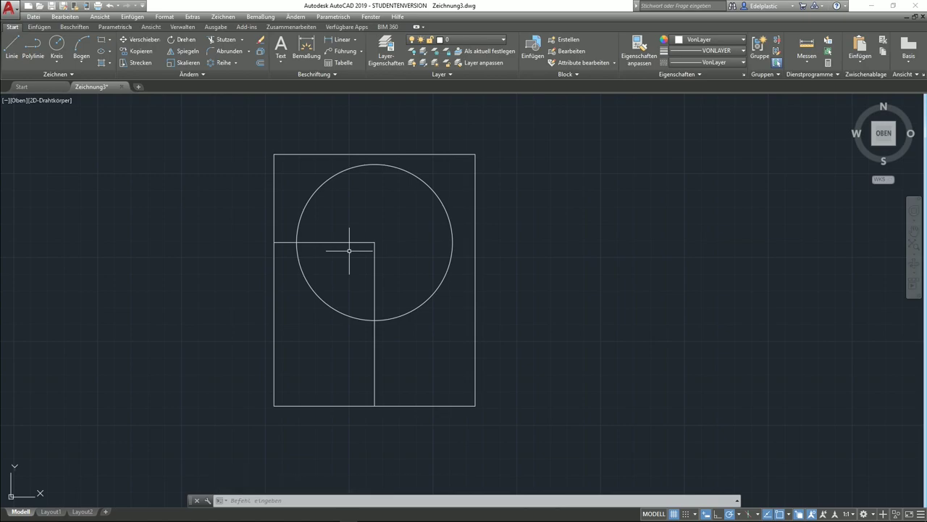
# Erase the 60-long horizontal construction line
pyautogui.click(349, 251)
pyautogui.click(348, 230)
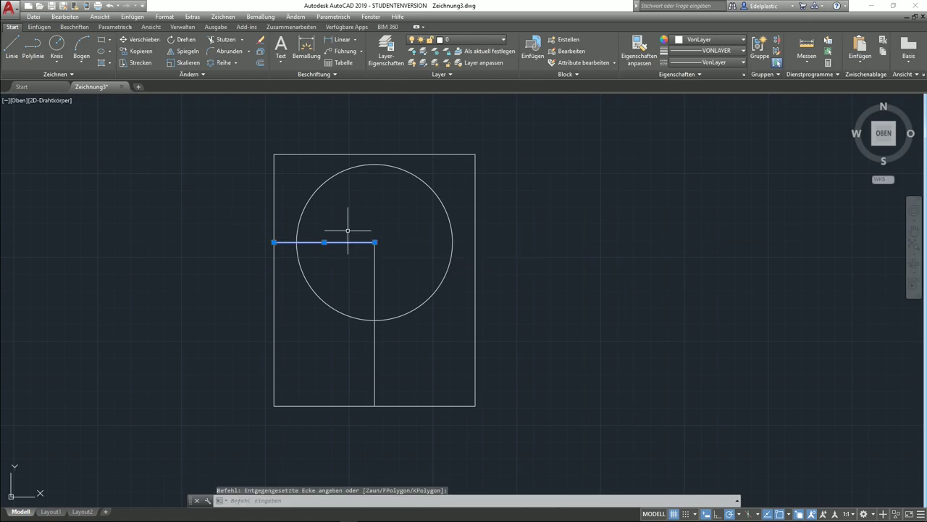
pyautogui.press('Delete')
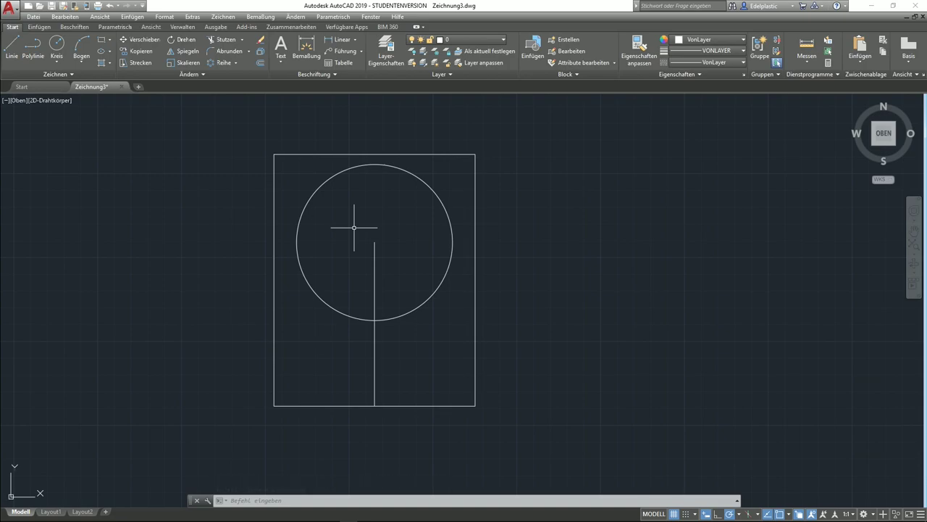
pyautogui.click(11, 47)
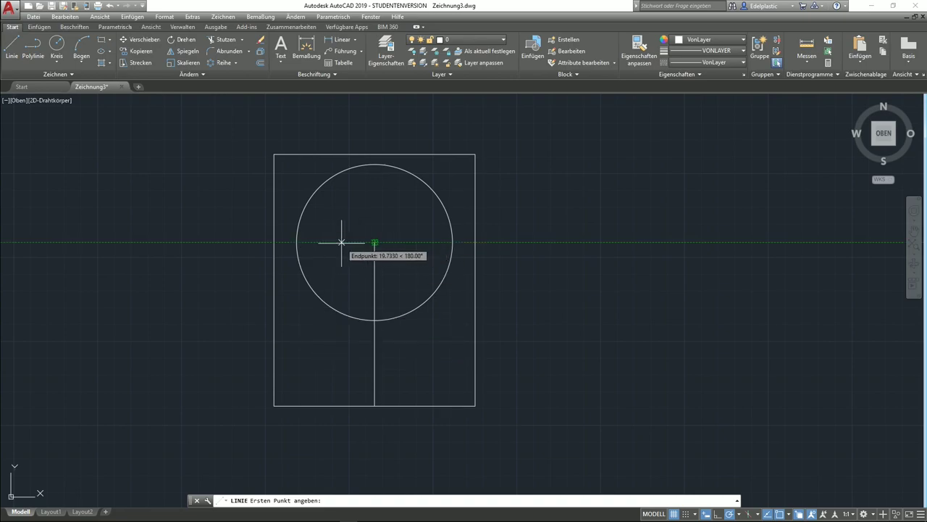
# Draw a 60-long vertical line down from a point 25.5 left of the first line's top
pyautogui.write('25')
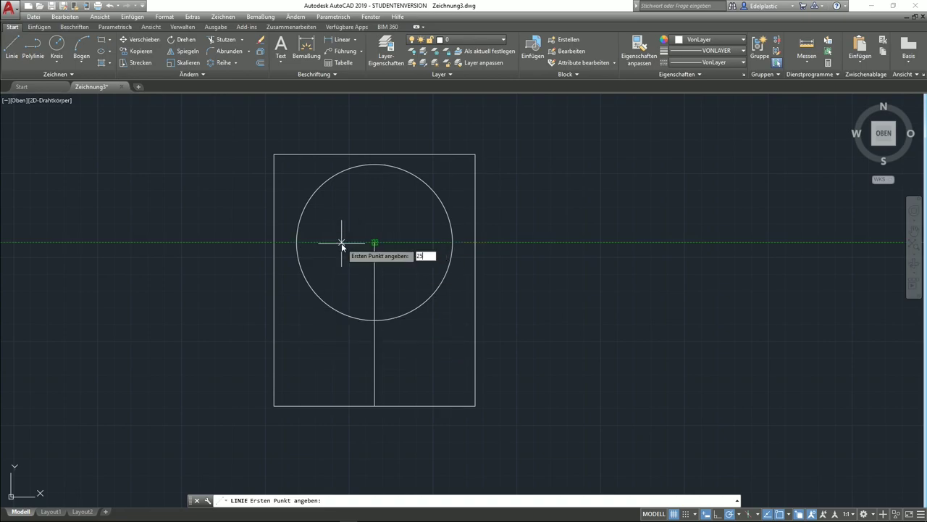
pyautogui.write('.5')
pyautogui.press('Return')
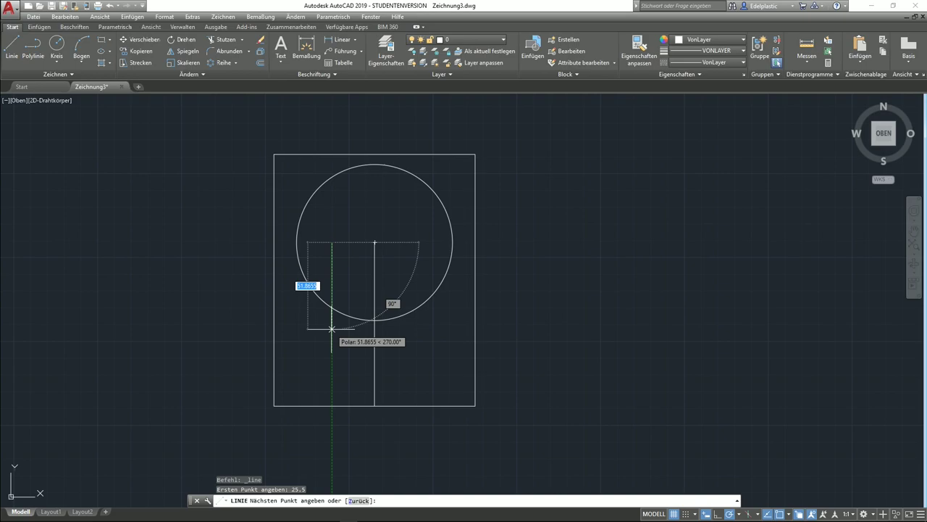
pyautogui.write('60')
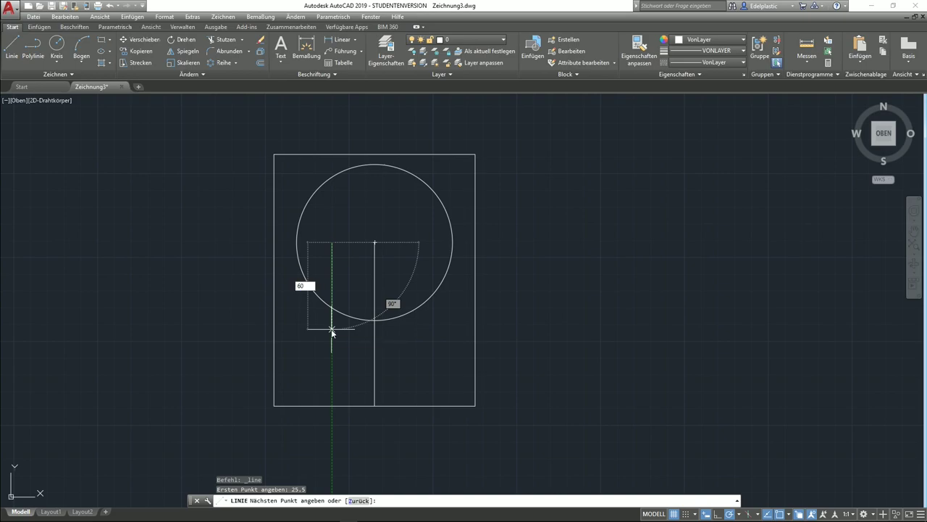
pyautogui.press('Return')
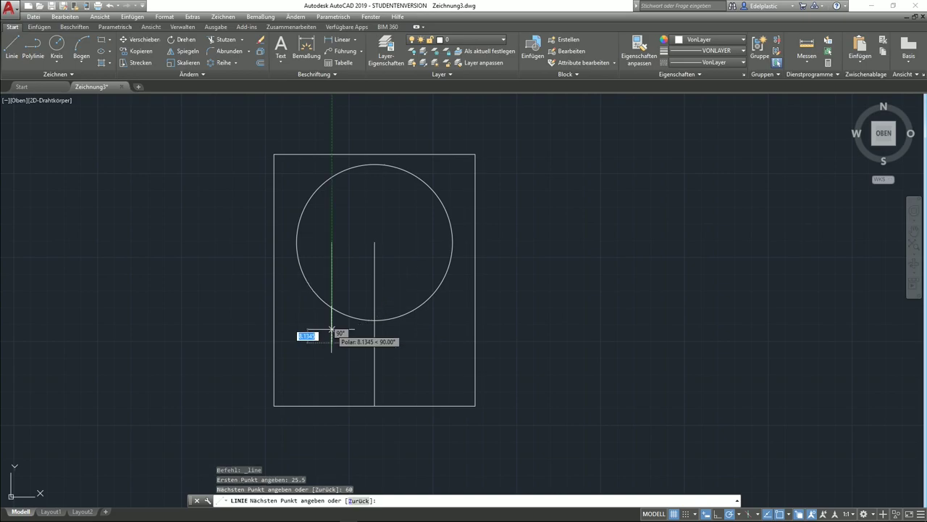
pyautogui.rightClick(332, 331)
pyautogui.click(341, 334)
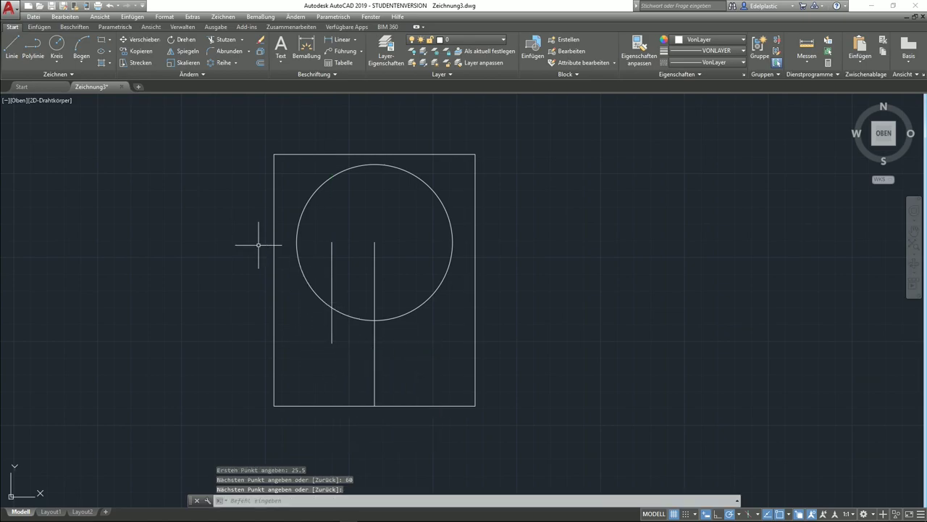
# Draw a radius 22.5 circle at the second vertical line's lower endpoint
pyautogui.click(53, 57)
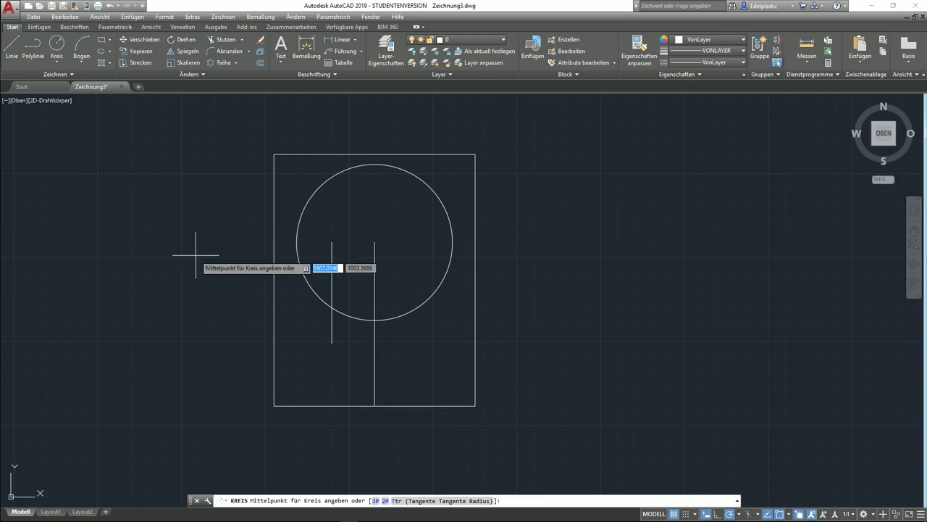
pyautogui.click(331, 343)
pyautogui.write('22.5')
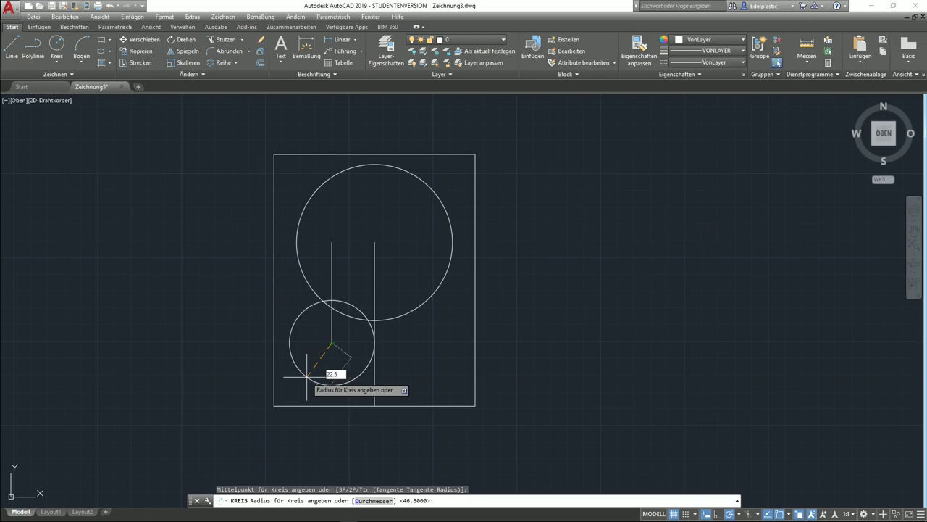
pyautogui.press('Return')
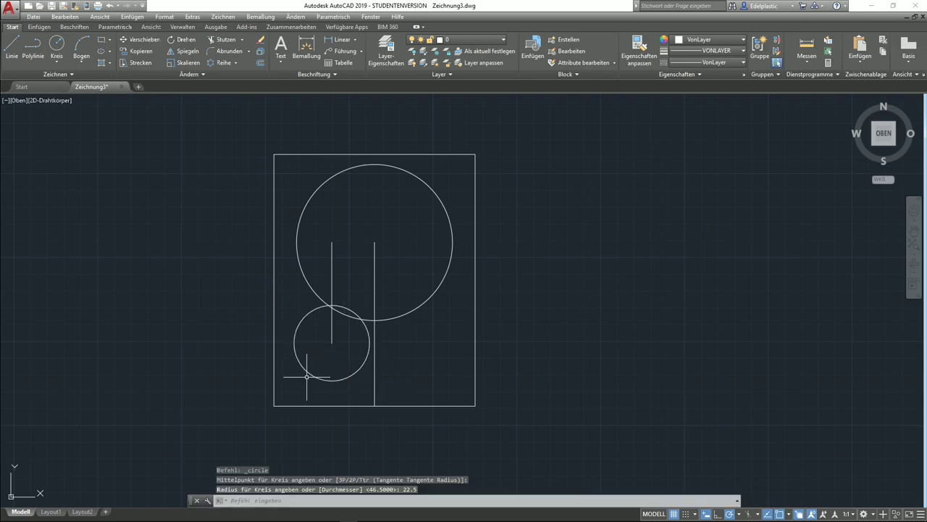
# Erase the second vertical construction line
pyautogui.click(397, 271)
pyautogui.click(394, 269)
pyautogui.click(337, 255)
pyautogui.click(323, 253)
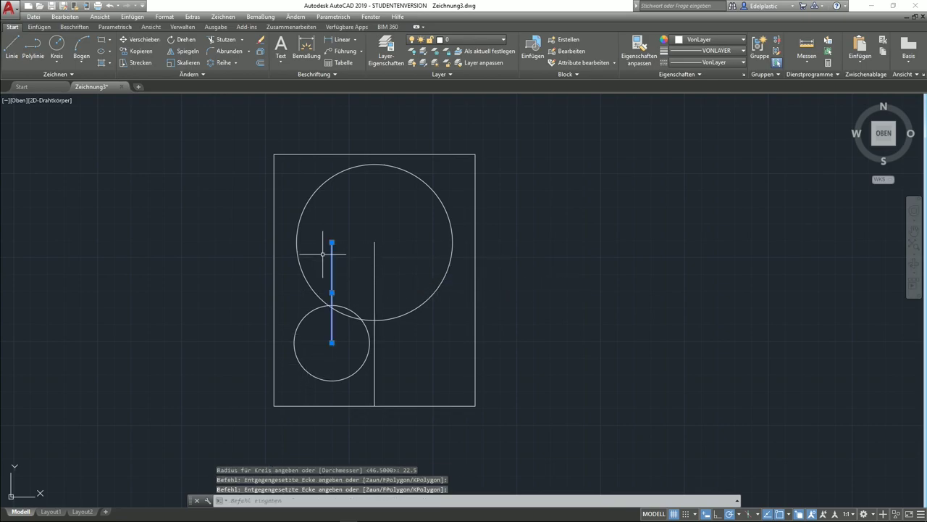
pyautogui.press('Delete')
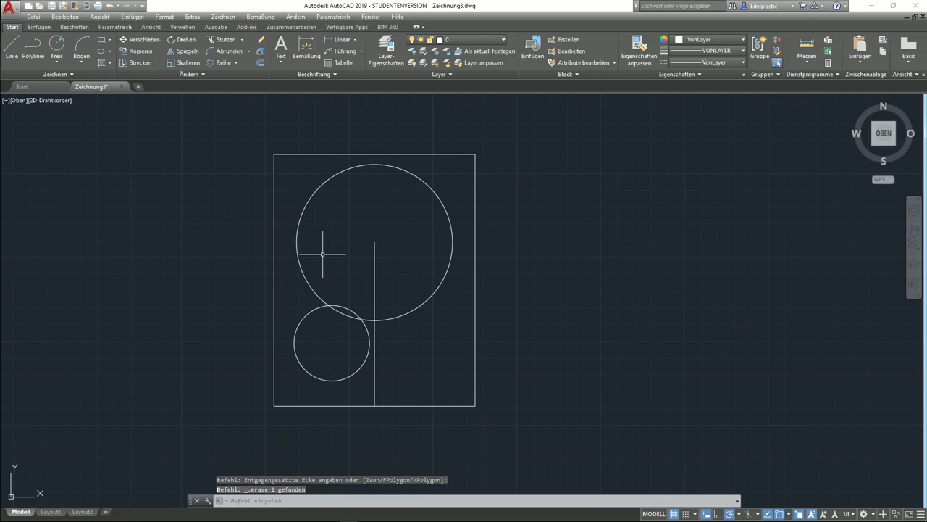
# Trim the large circle's arc where it overlaps the small circle
pyautogui.click(224, 41)
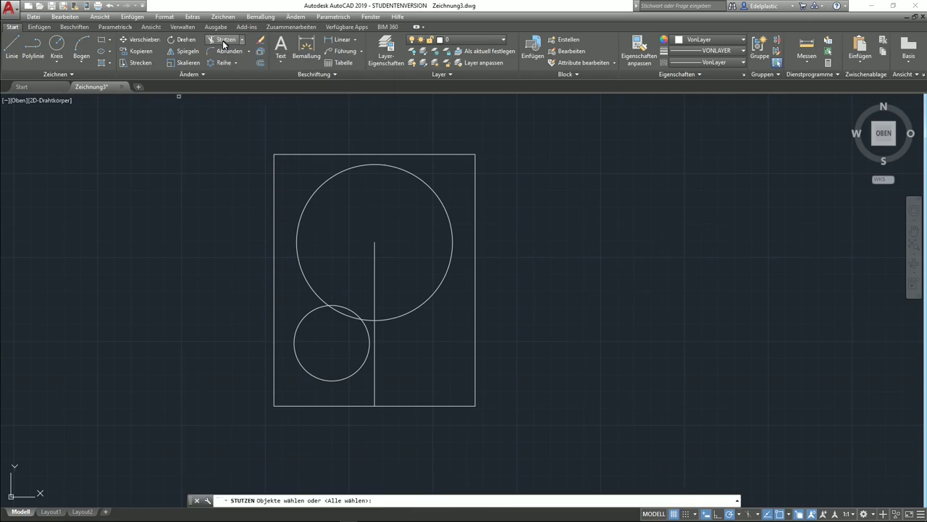
pyautogui.press('Return')
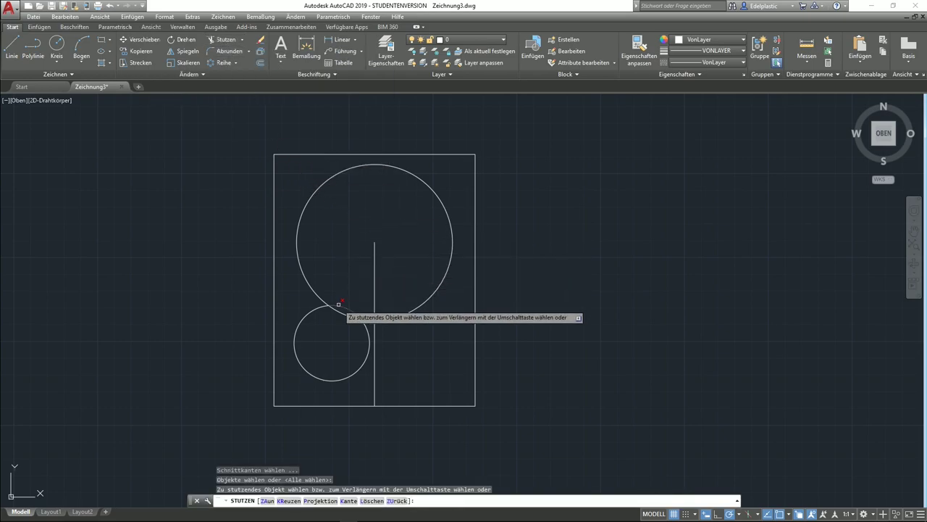
pyautogui.click(341, 307)
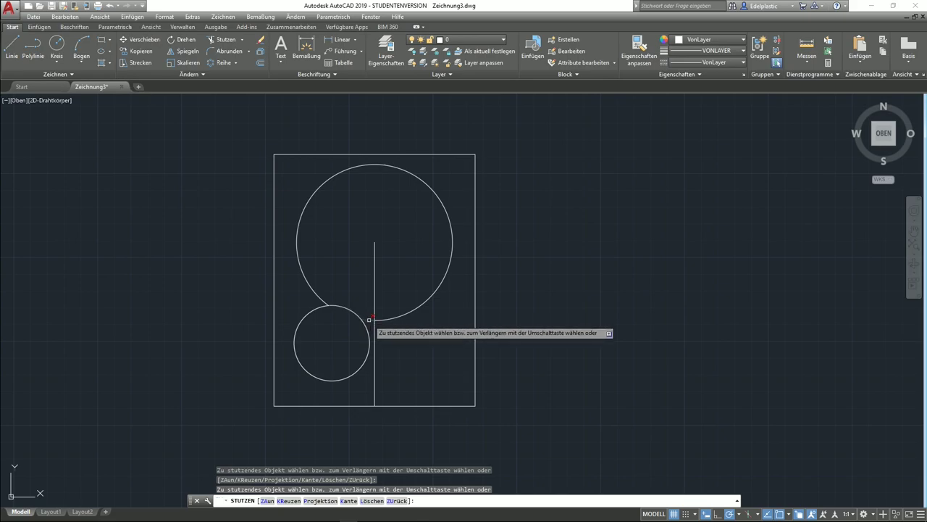
pyautogui.rightClick(445, 350)
pyautogui.click(458, 353)
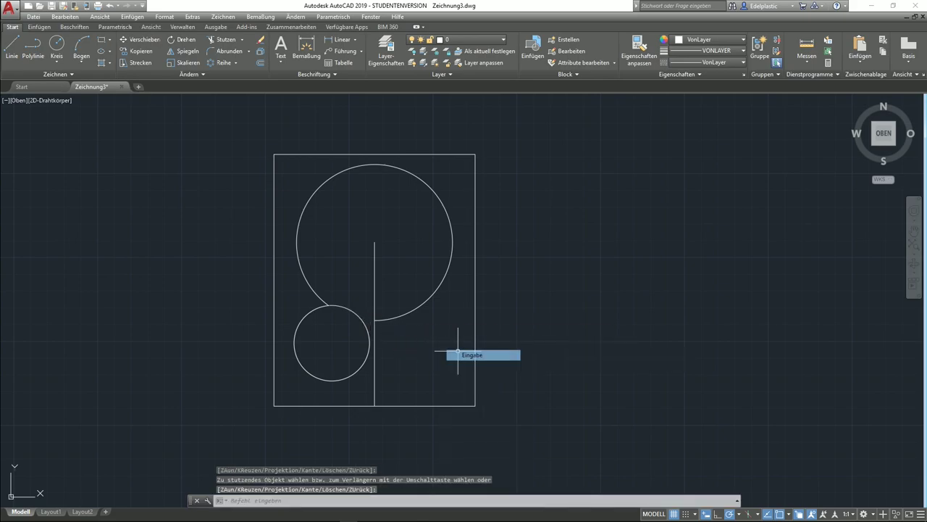
# Draw a radius-30 circle concentric with the radius-22.5 circle
pyautogui.click(57, 44)
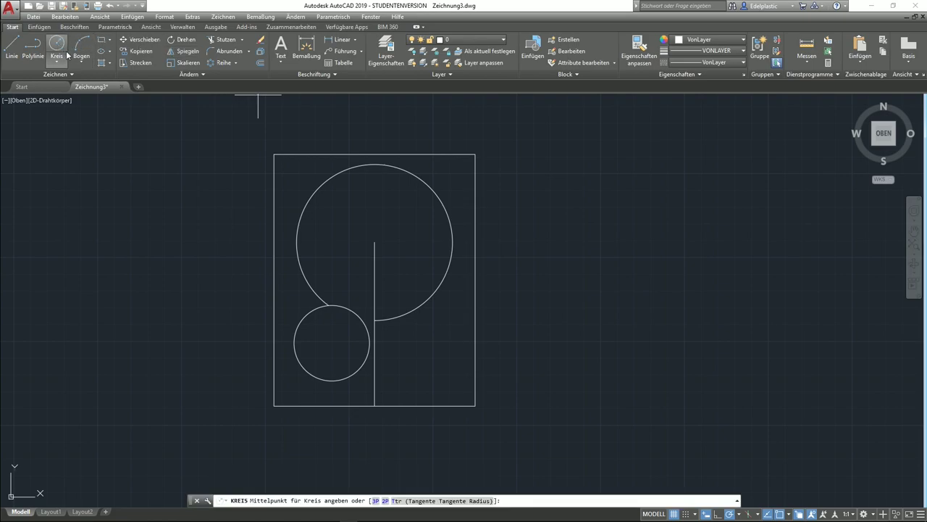
pyautogui.click(331, 342)
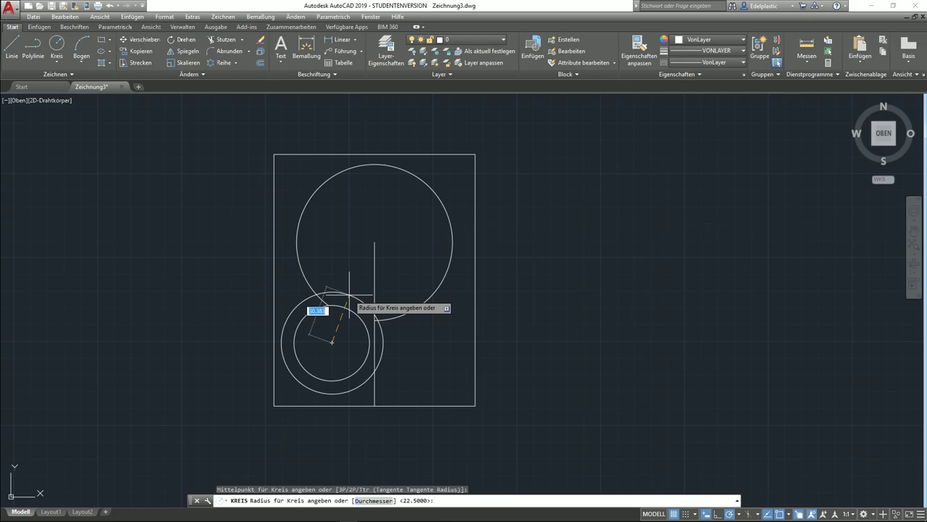
pyautogui.write('30')
pyautogui.press('Return')
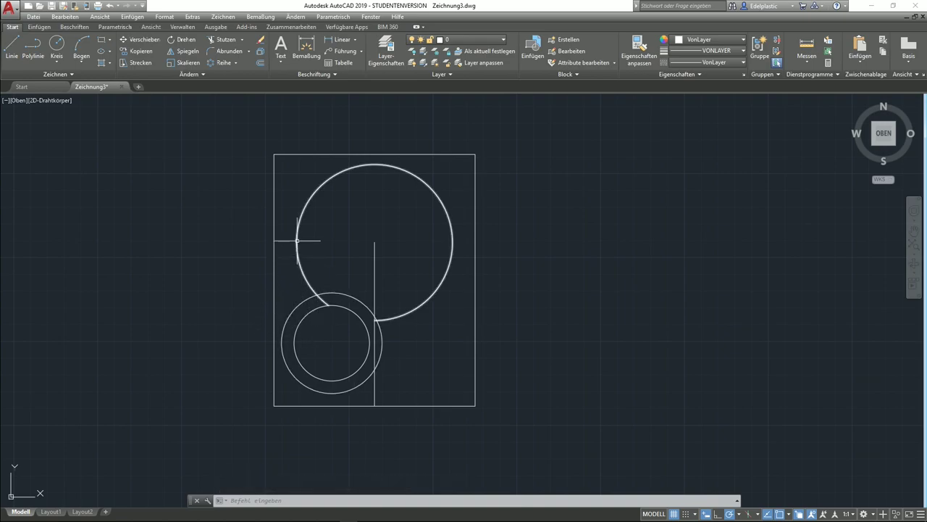
# Trim the radius-30 circle's arc inside the large circle so the two outlines join
pyautogui.click(224, 39)
pyautogui.press('Return')
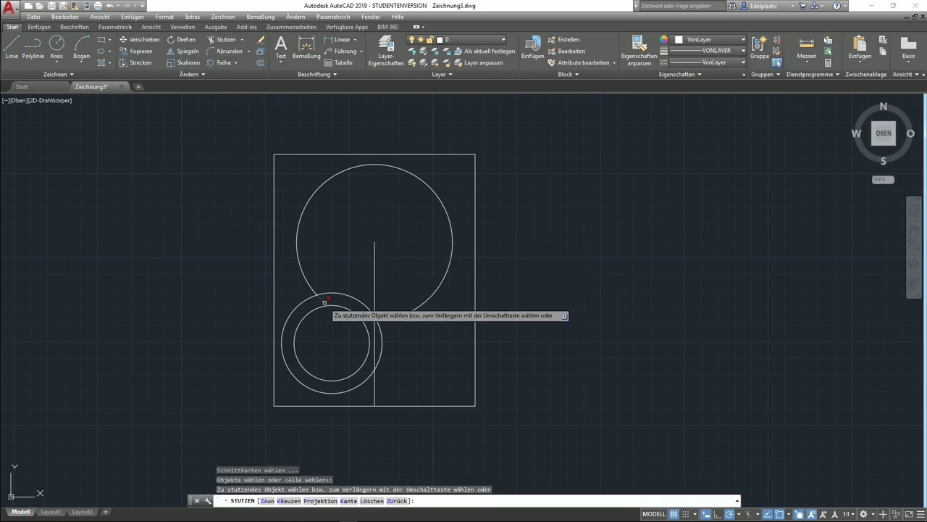
pyautogui.click(325, 298)
pyautogui.click(327, 294)
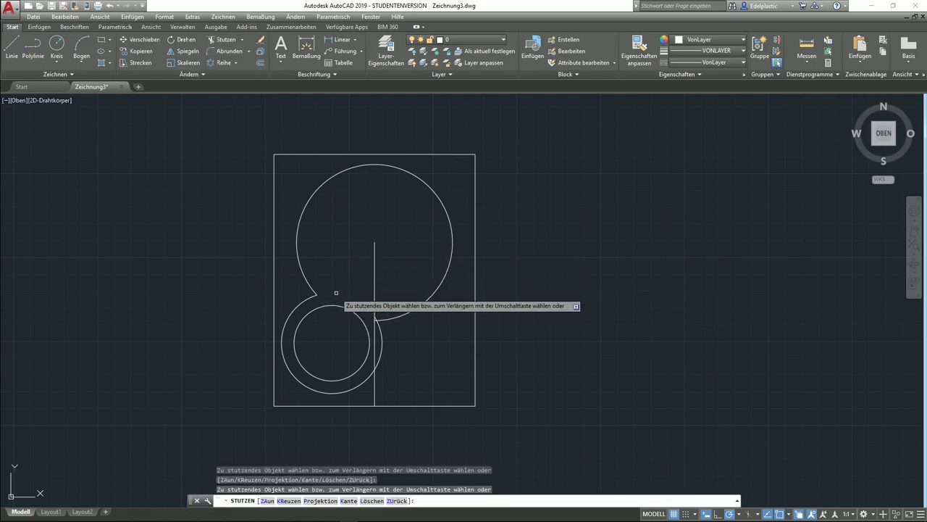
pyautogui.rightClick(356, 267)
pyautogui.click(362, 266)
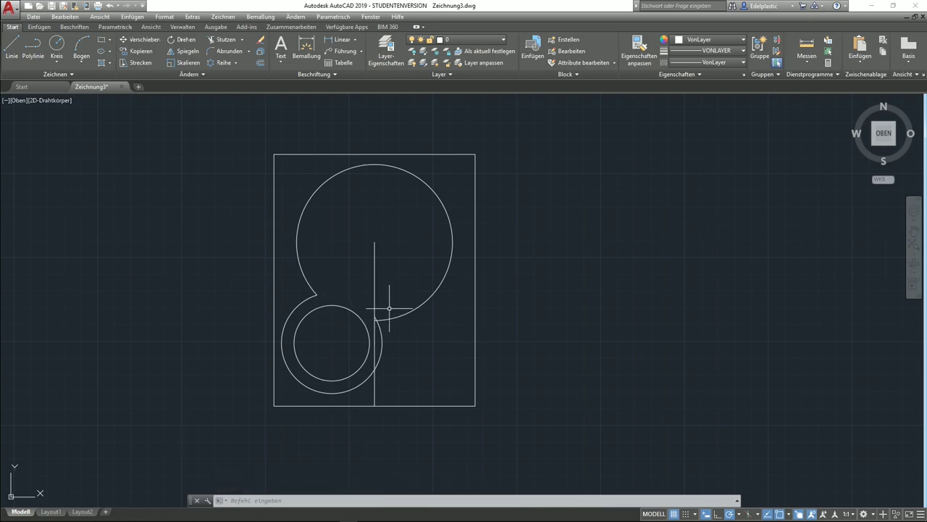
# Zoom in and start a line at the radius-30 circle's bottom quadrant
pyautogui.scroll(2, 383, 300)
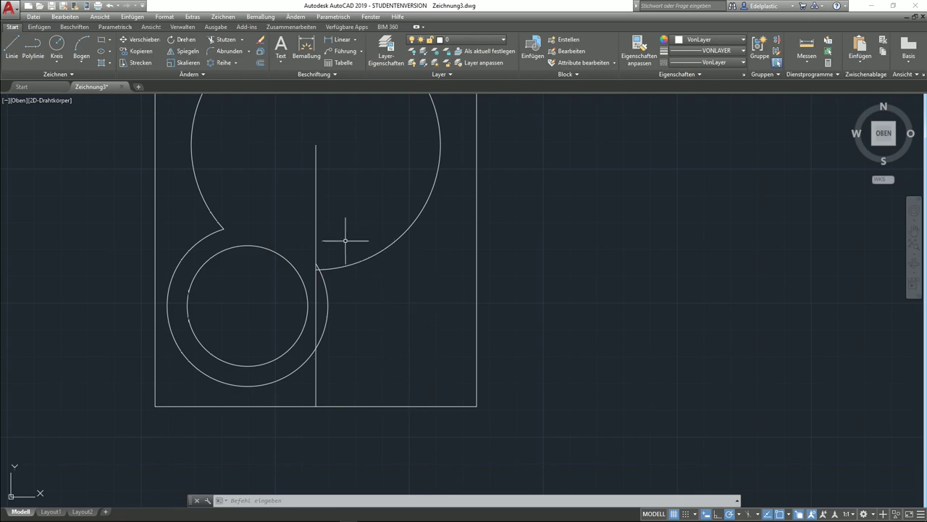
pyautogui.click(12, 48)
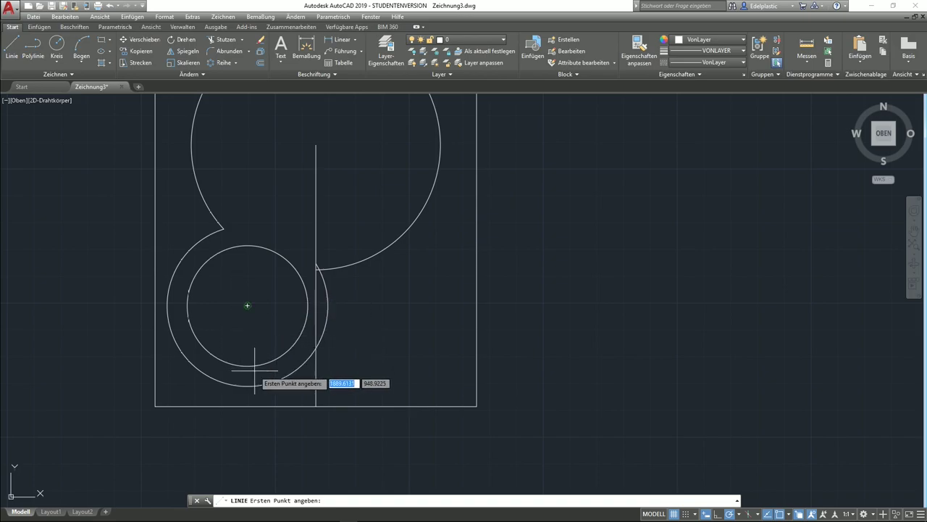
pyautogui.keyDown('shift'); pyautogui.rightClick(260, 324); pyautogui.keyUp('shift')
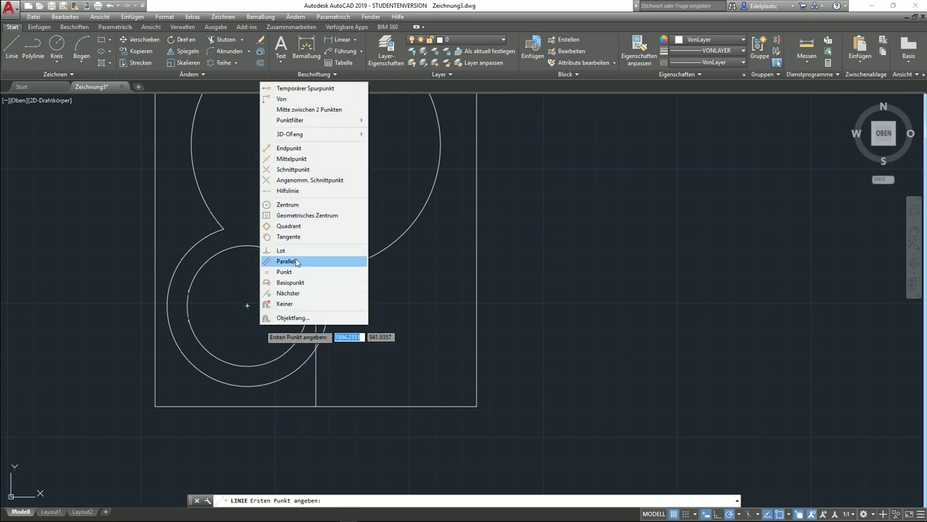
pyautogui.click(290, 225)
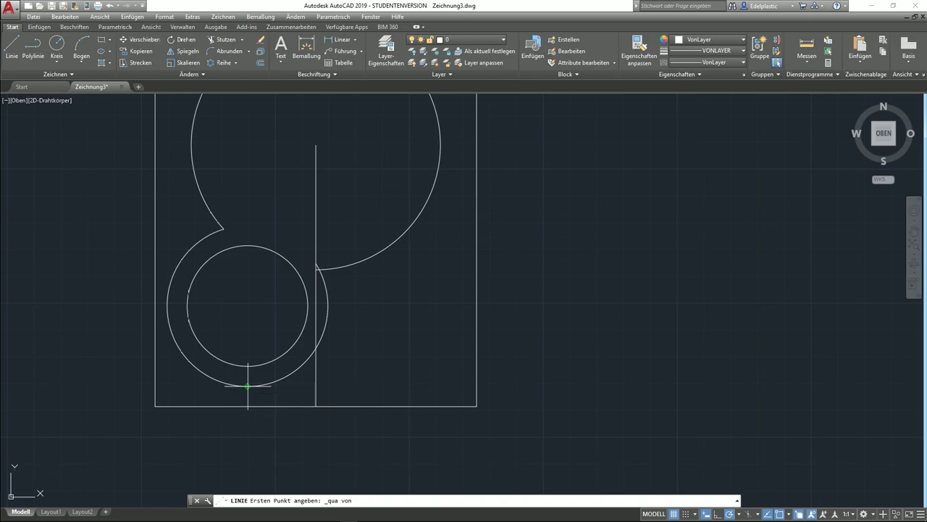
pyautogui.click(247, 385)
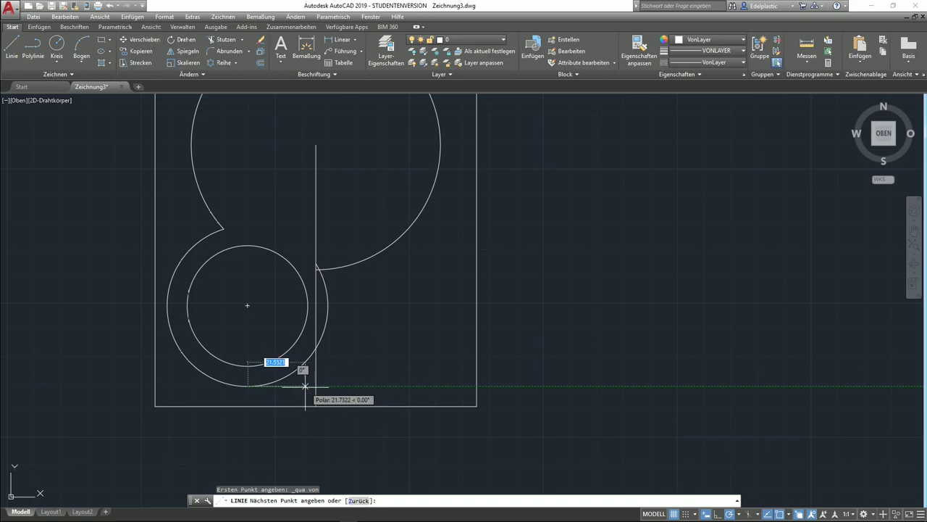
# Try Intersection and Perpendicular snaps for the next point, then abandon the line and restart it
pyautogui.keyDown('shift'); pyautogui.rightClick(342, 385); pyautogui.keyUp('shift')
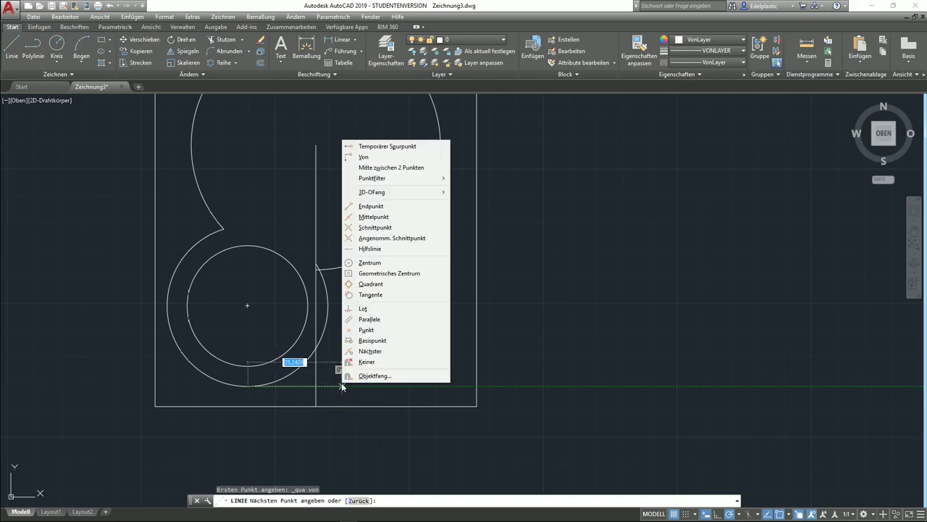
pyautogui.click(363, 227)
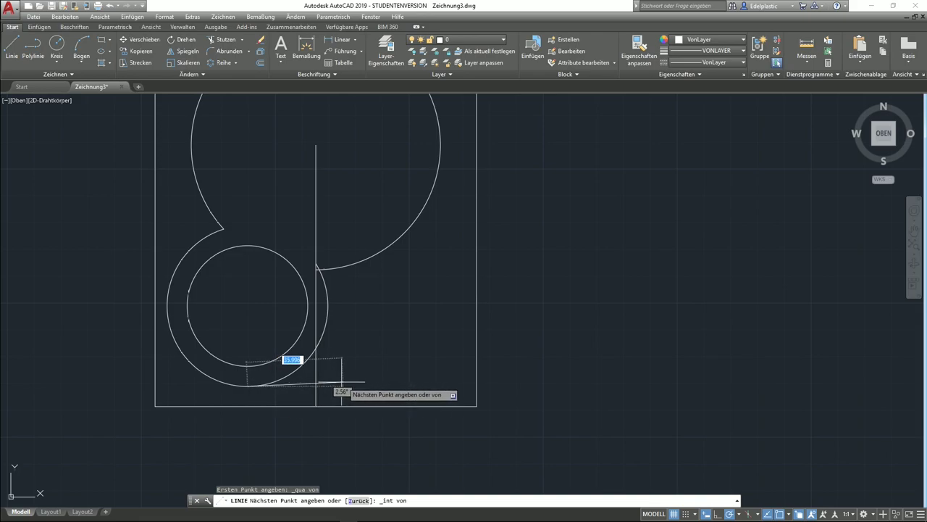
pyautogui.keyDown('shift'); pyautogui.rightClick(369, 304); pyautogui.keyUp('shift')
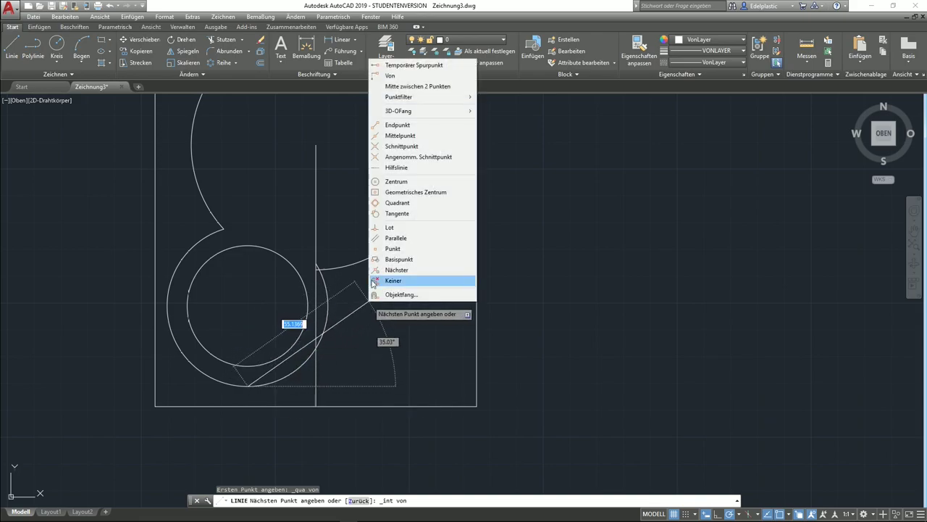
pyautogui.click(388, 228)
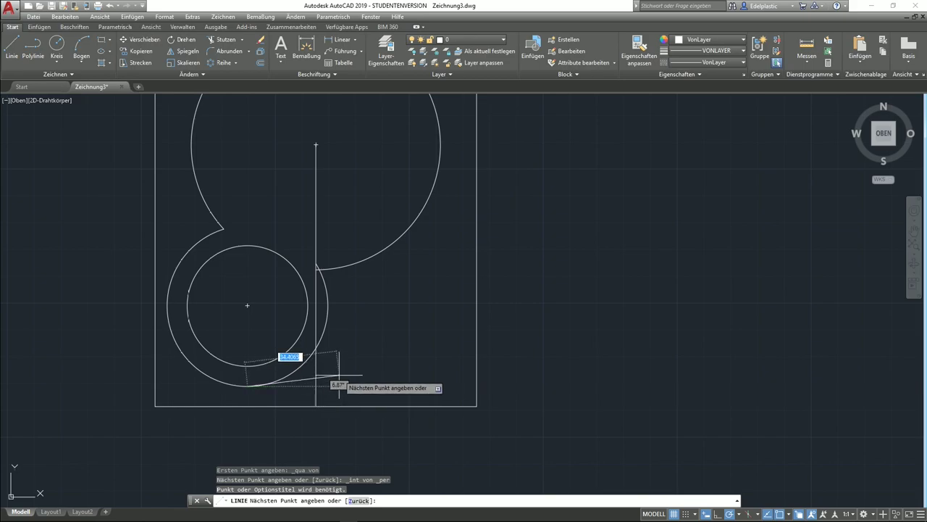
pyautogui.click(12, 47)
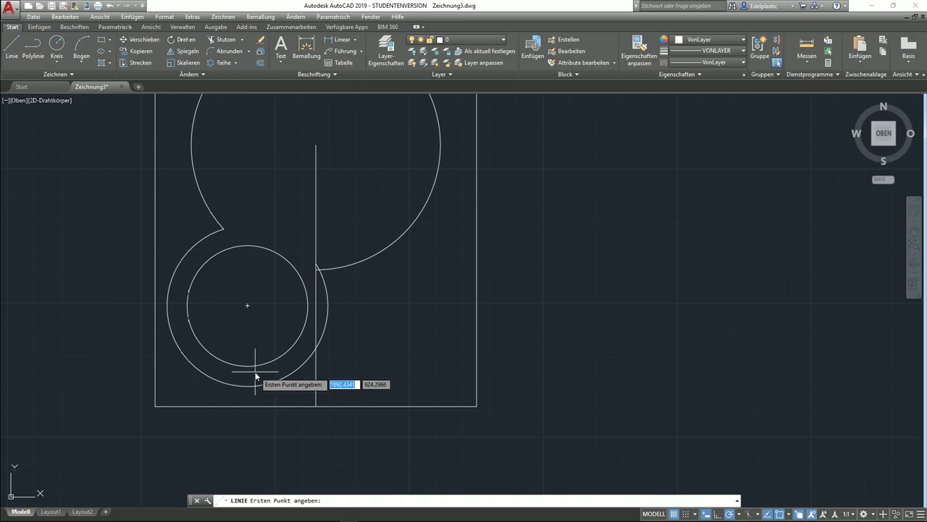
# Draw a horizontal line from the radius-30 circle's bottom quadrant to just past the vertical line
pyautogui.keyDown('shift'); pyautogui.rightClick(255, 375); pyautogui.keyUp('shift')
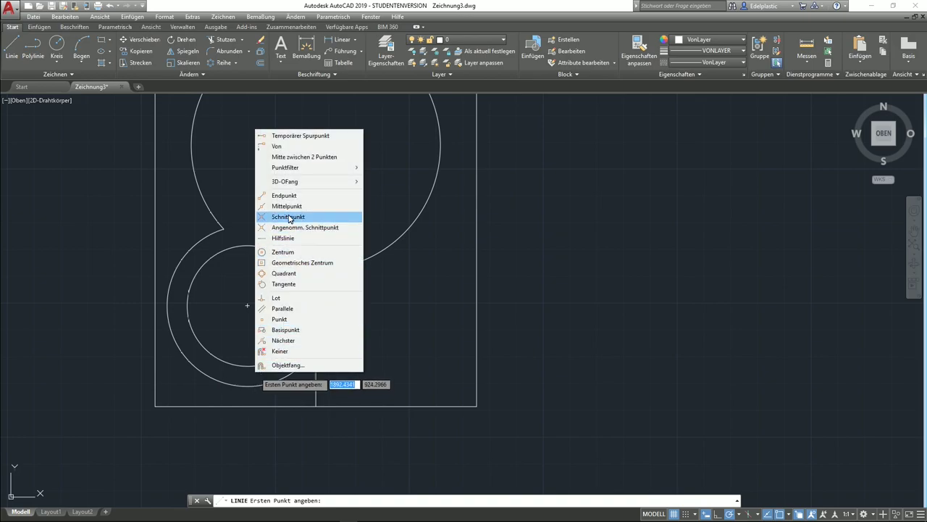
pyautogui.click(286, 274)
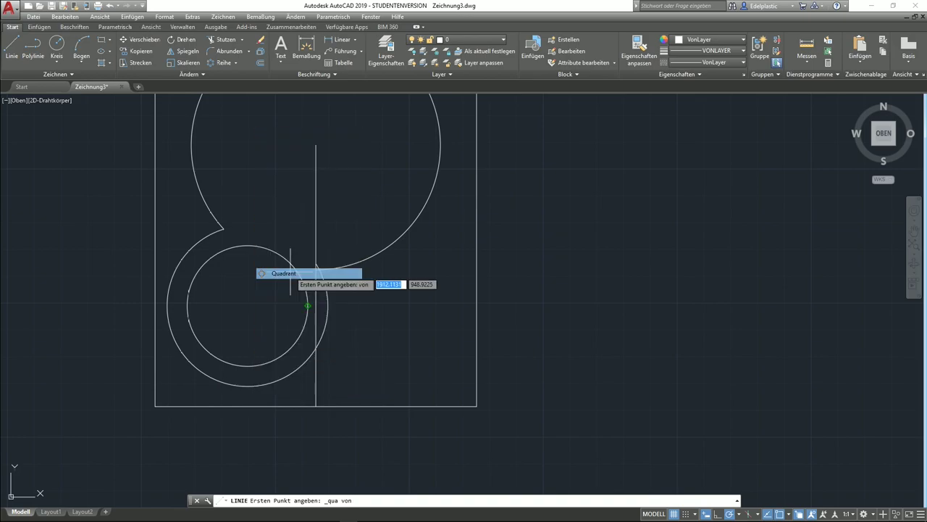
pyautogui.click(248, 386)
pyautogui.click(344, 385)
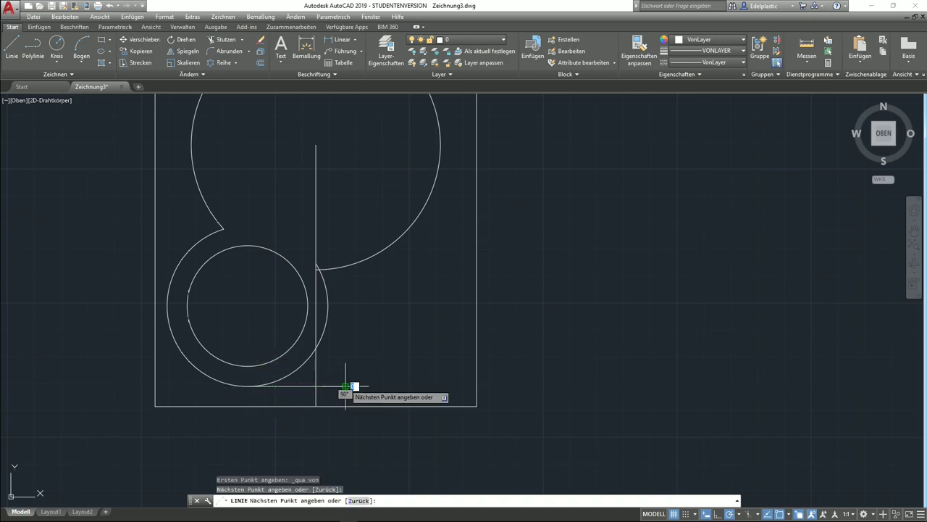
pyautogui.rightClick(346, 386)
pyautogui.click(365, 390)
# Trim the horizontal line's overhang beyond the vertical line
pyautogui.click(221, 39)
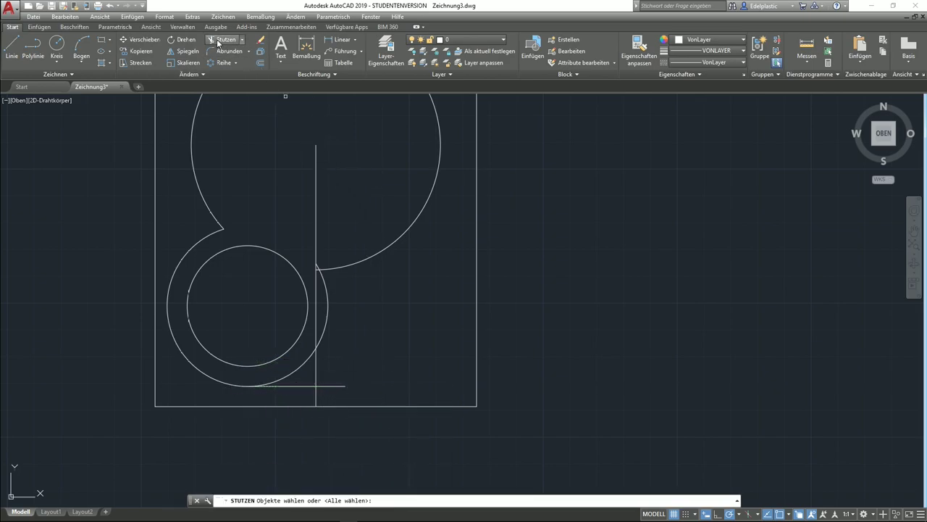
pyautogui.press('Return')
pyautogui.click(332, 384)
pyautogui.rightClick(366, 366)
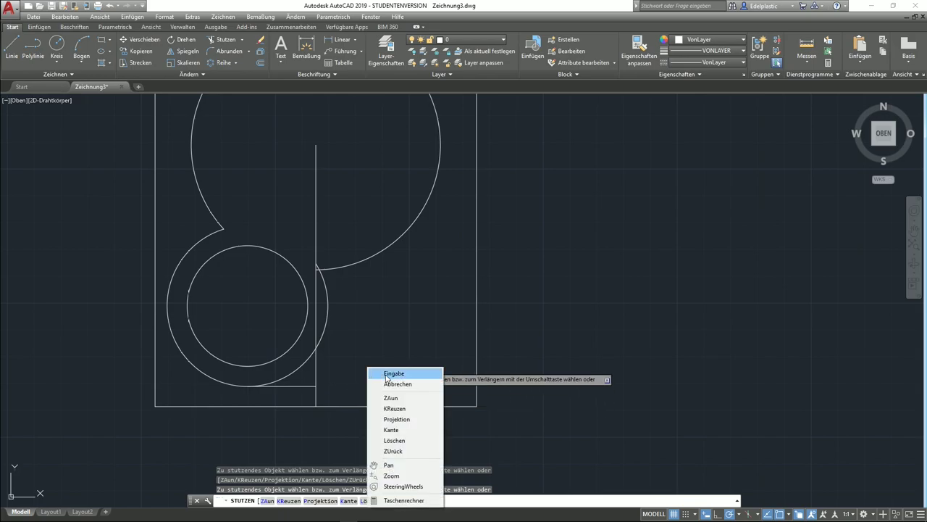
pyautogui.click(383, 371)
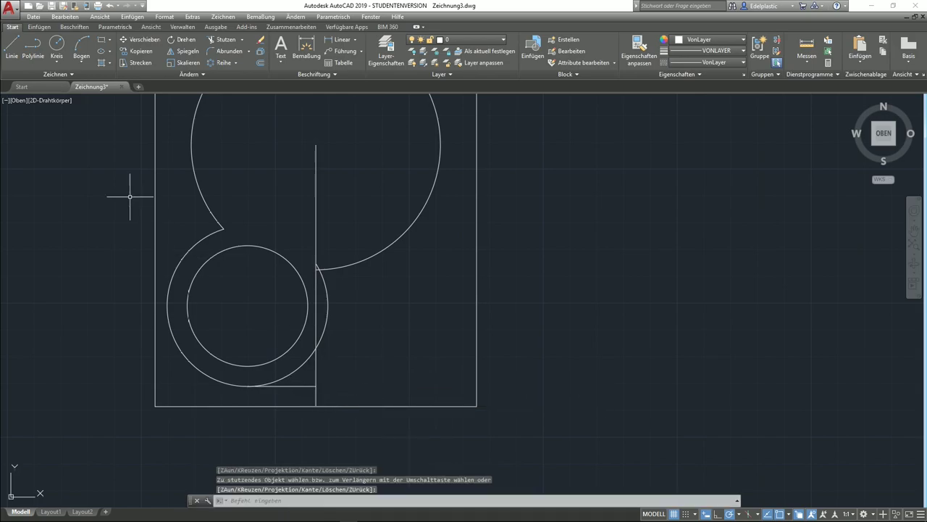
pyautogui.click(12, 47)
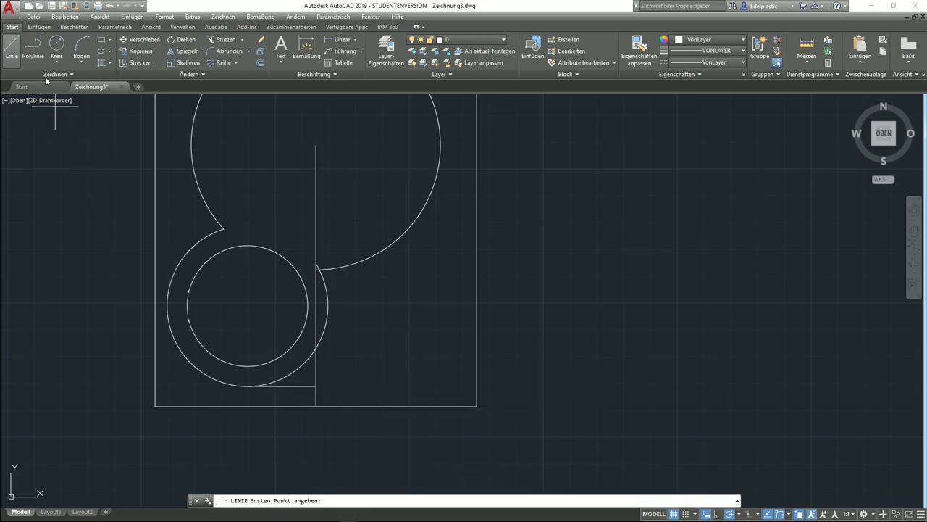
# Draw a 52.5-long horizontal line rightward from where the bottom line meets the vertical line
pyautogui.click(316, 386)
pyautogui.write('52.5')
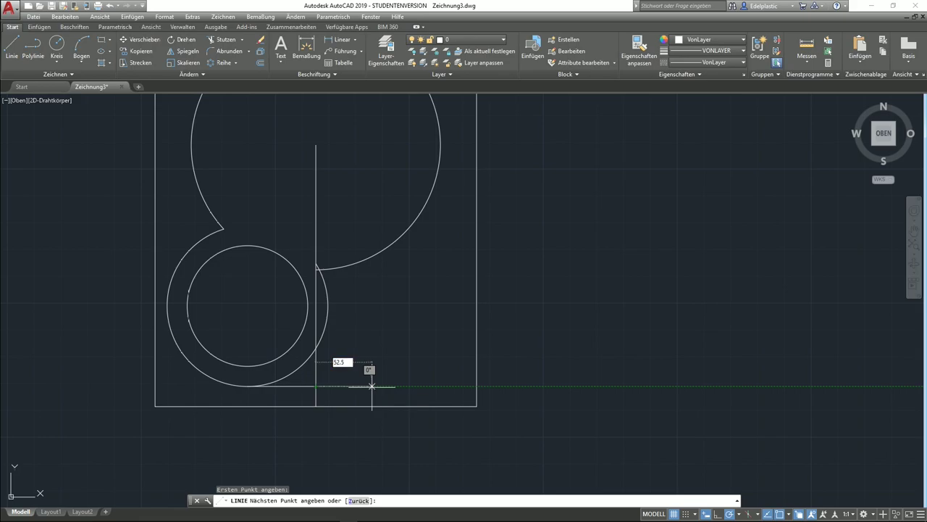
pyautogui.press('Return')
pyautogui.rightClick(415, 355)
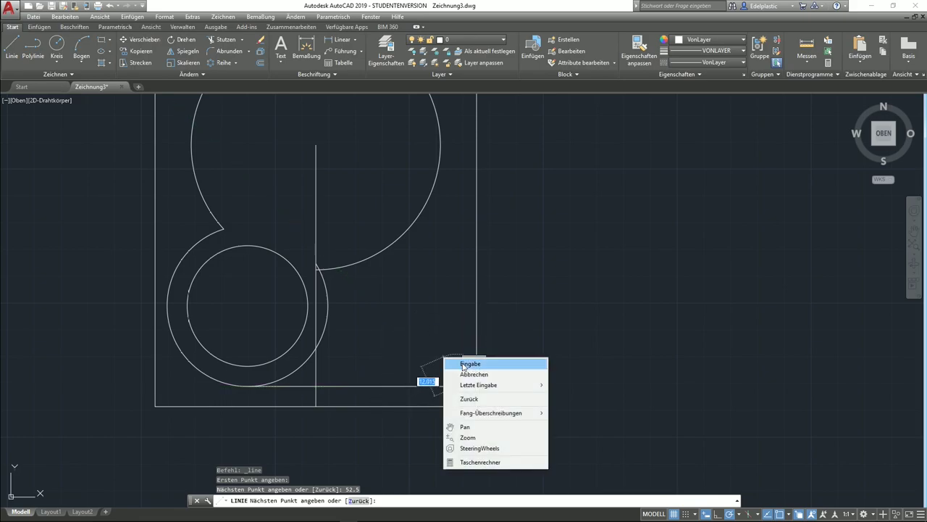
pyautogui.click(443, 362)
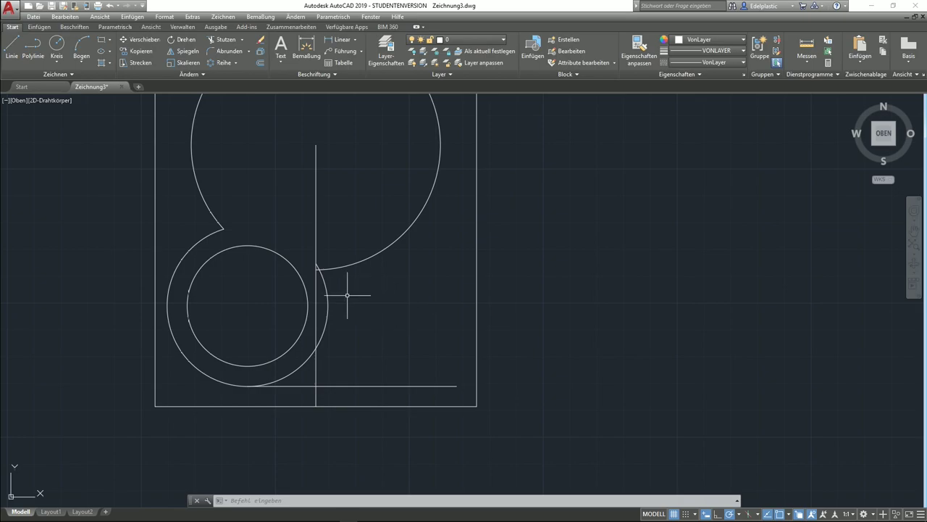
pyautogui.click(11, 50)
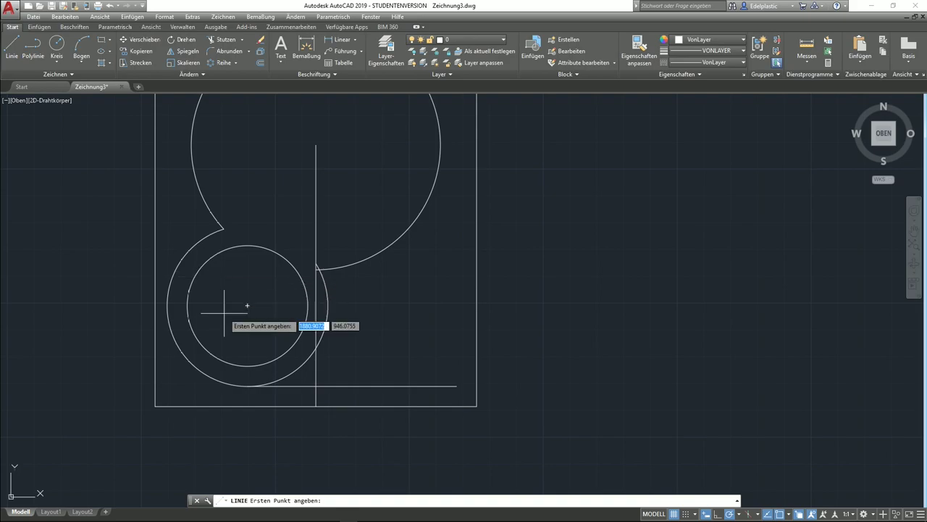
# Draw a horizontal line from the inner circle's bottom quadrant past the vertical line
pyautogui.keyDown('shift'); pyautogui.rightClick(251, 378); pyautogui.keyUp('shift')
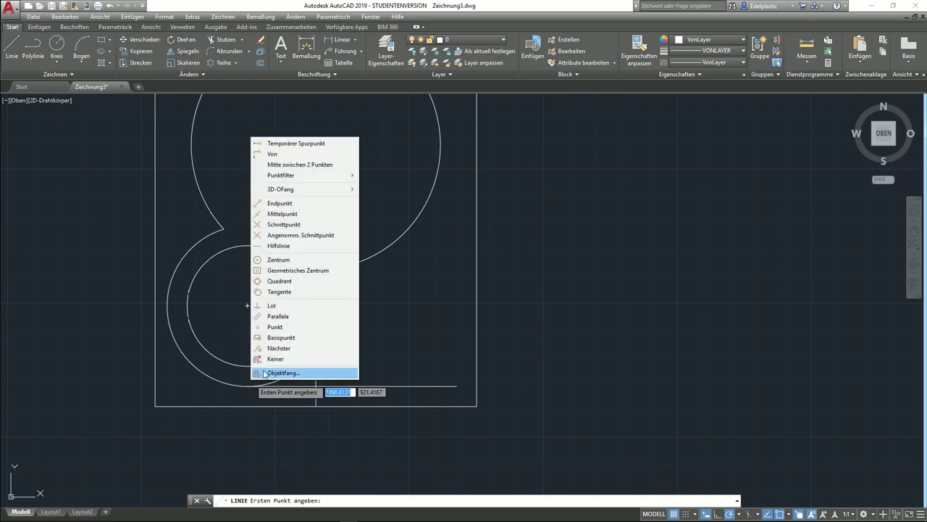
pyautogui.click(278, 282)
pyautogui.click(250, 364)
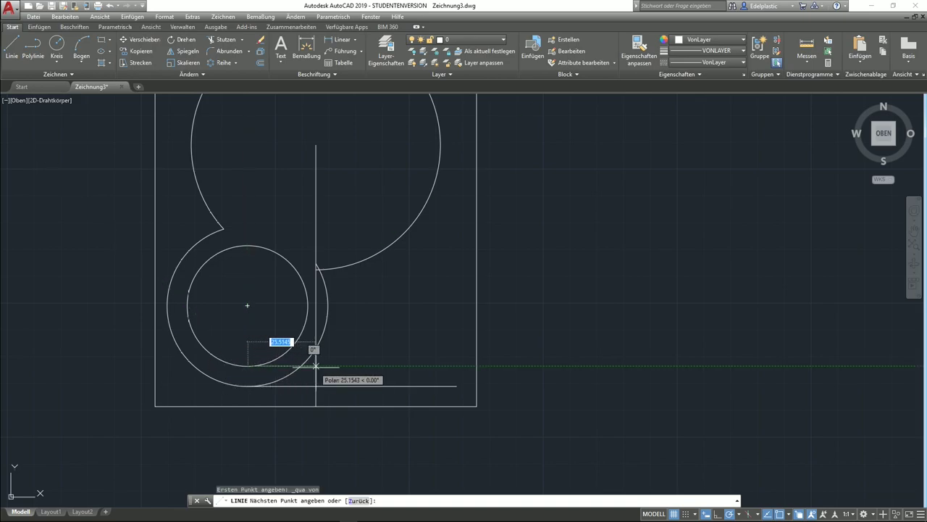
pyautogui.click(338, 366)
pyautogui.rightClick(338, 366)
pyautogui.click(349, 373)
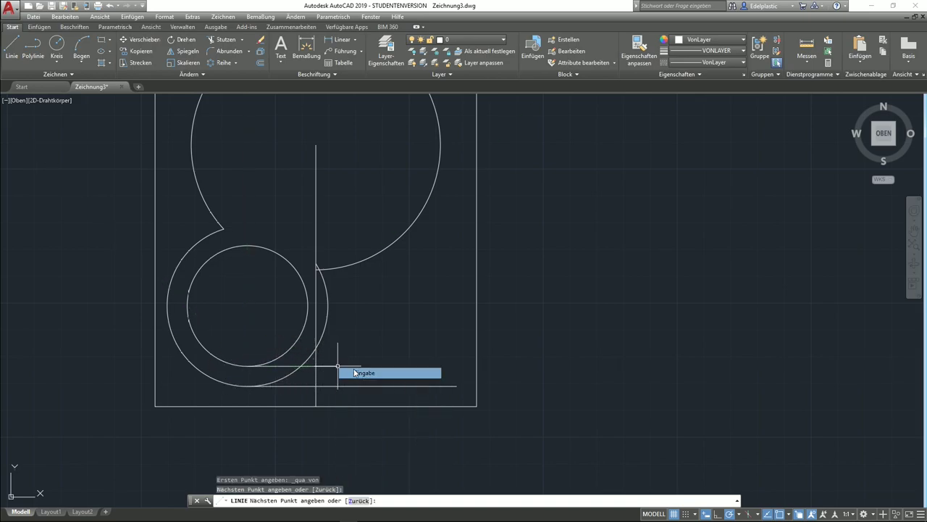
# Trim the new line back to the vertical line
pyautogui.click(205, 39)
pyautogui.press('Return')
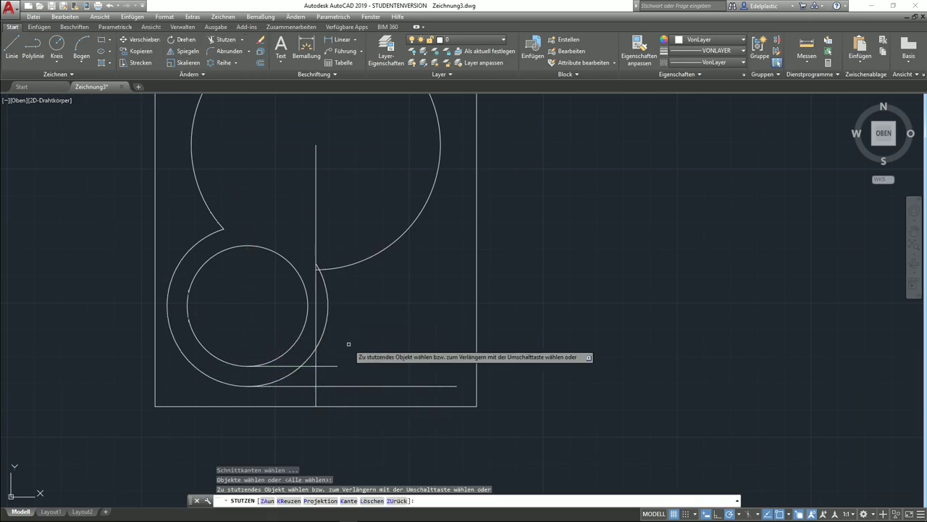
pyautogui.click(327, 366)
pyautogui.rightClick(363, 352)
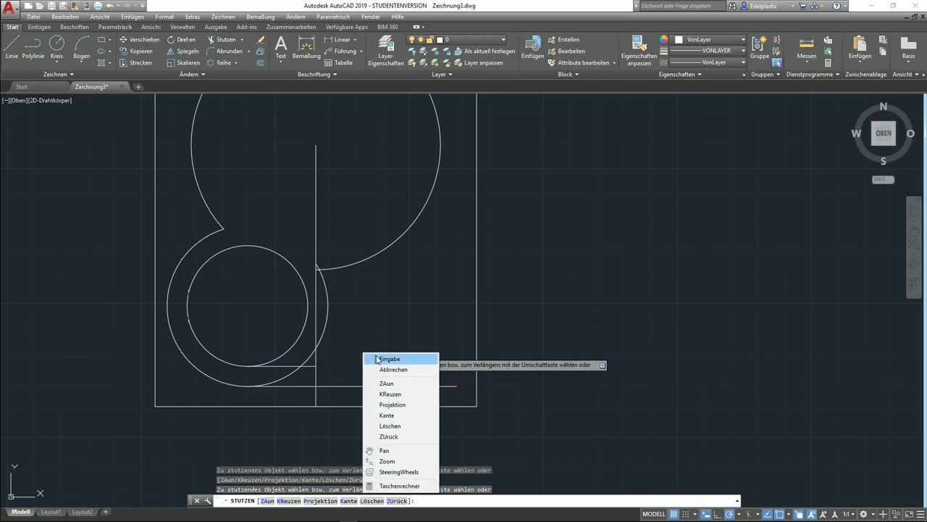
pyautogui.click(373, 356)
# Draw a 19.5-long horizontal line rightward from the trimmed line's end
pyautogui.click(11, 46)
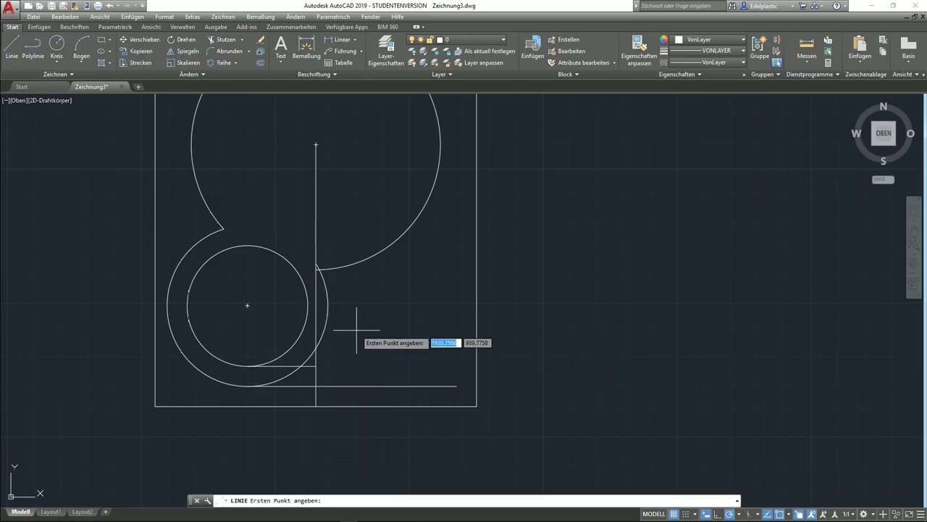
pyautogui.click(316, 366)
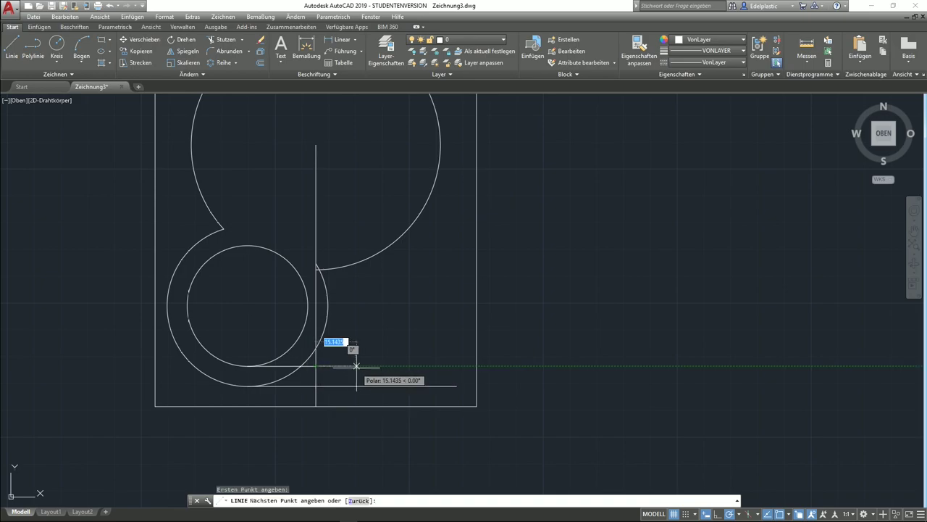
pyautogui.write('19.5')
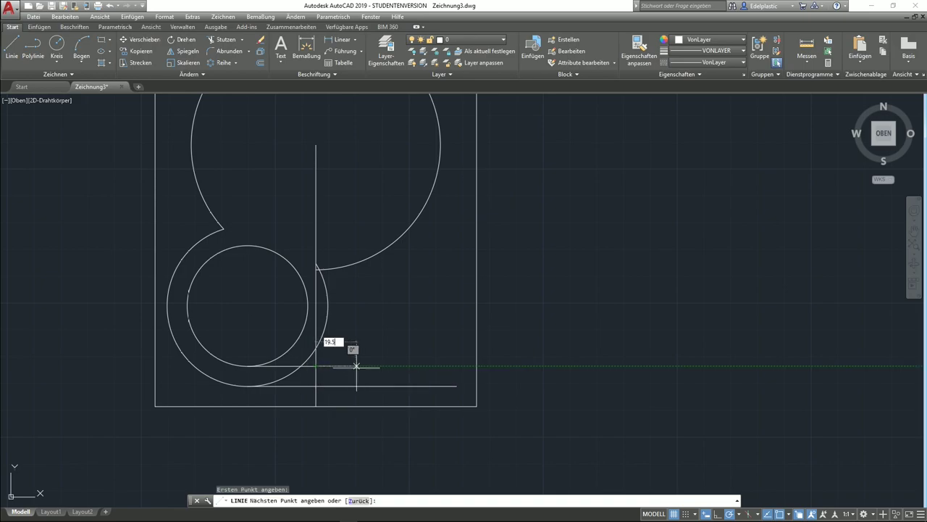
pyautogui.press('Return')
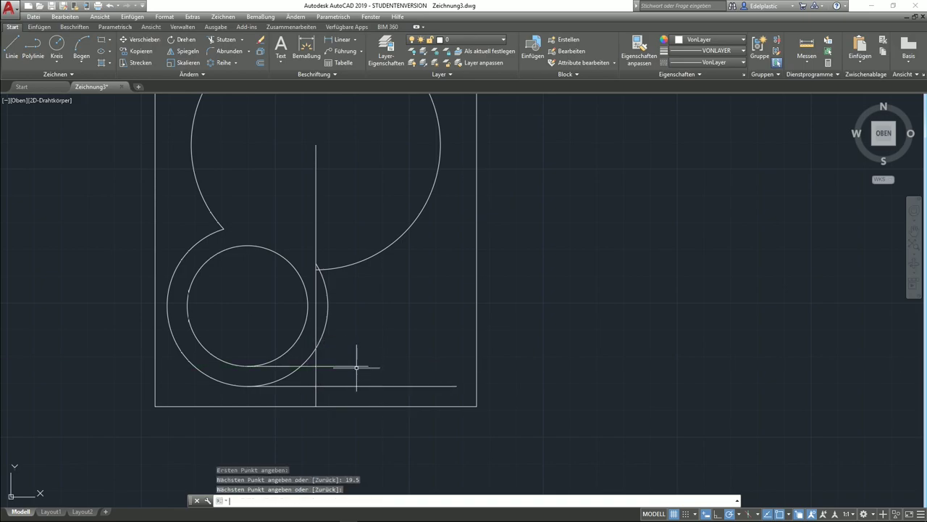
pyautogui.press('Return')
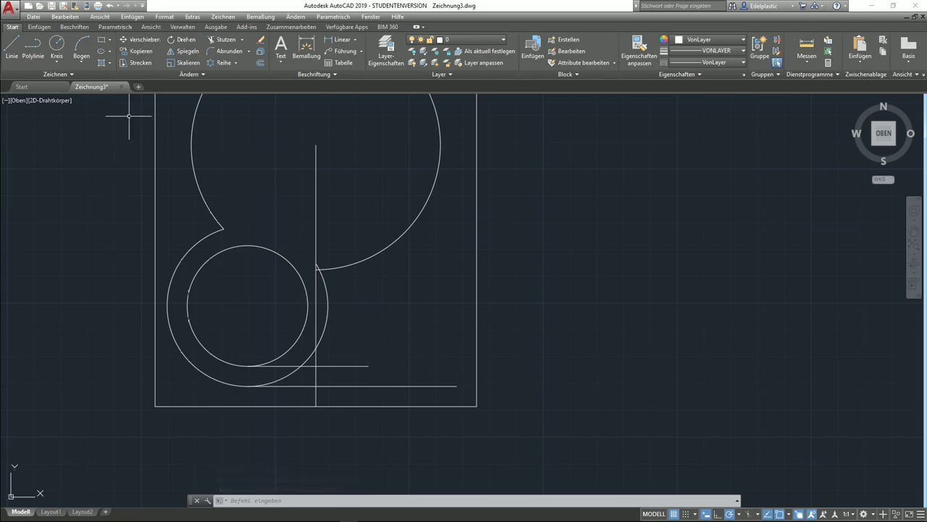
# Draw a 37.5-long vertical line up from the horizontal line's right end
pyautogui.click(13, 48)
pyautogui.click(368, 366)
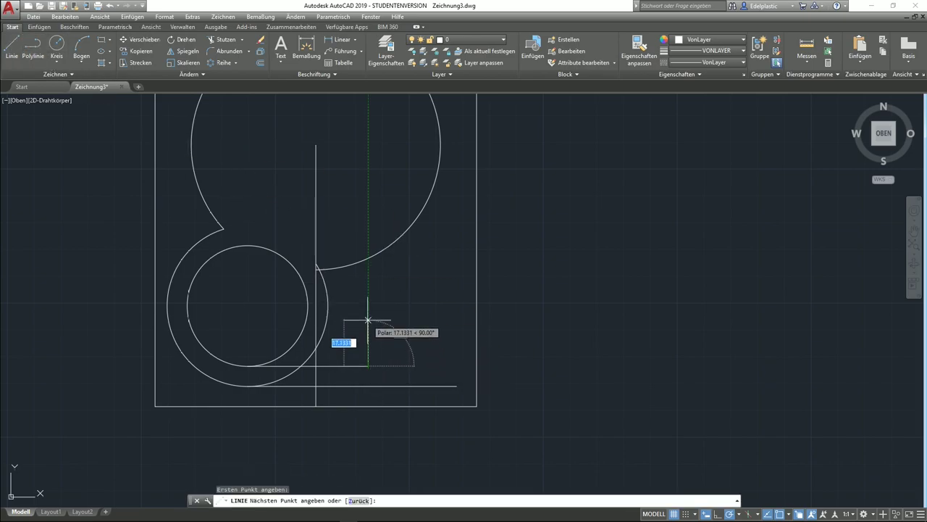
pyautogui.write('37')
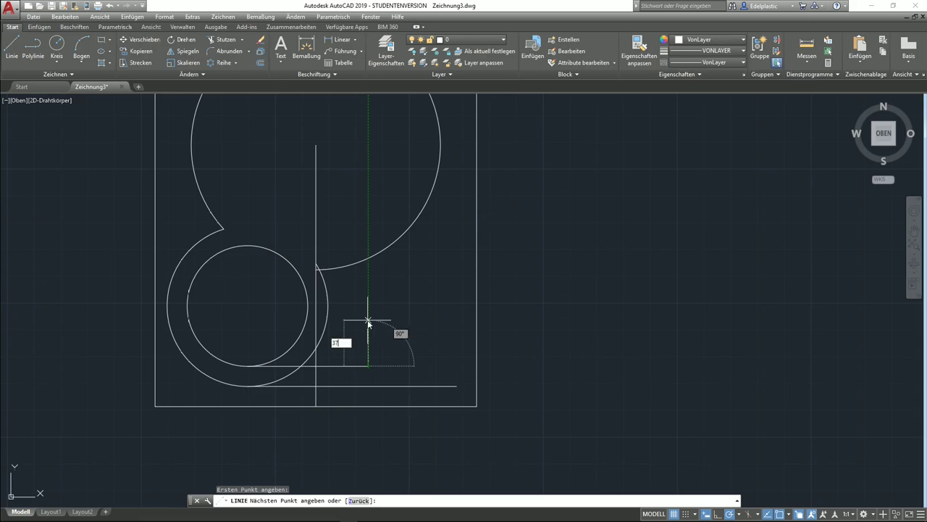
pyautogui.write('.5')
pyautogui.press('Return')
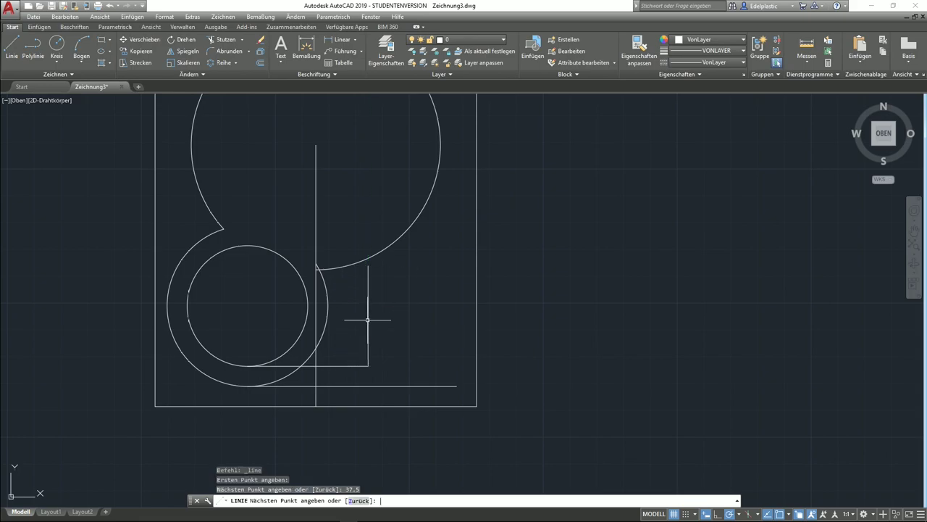
pyautogui.press('Return')
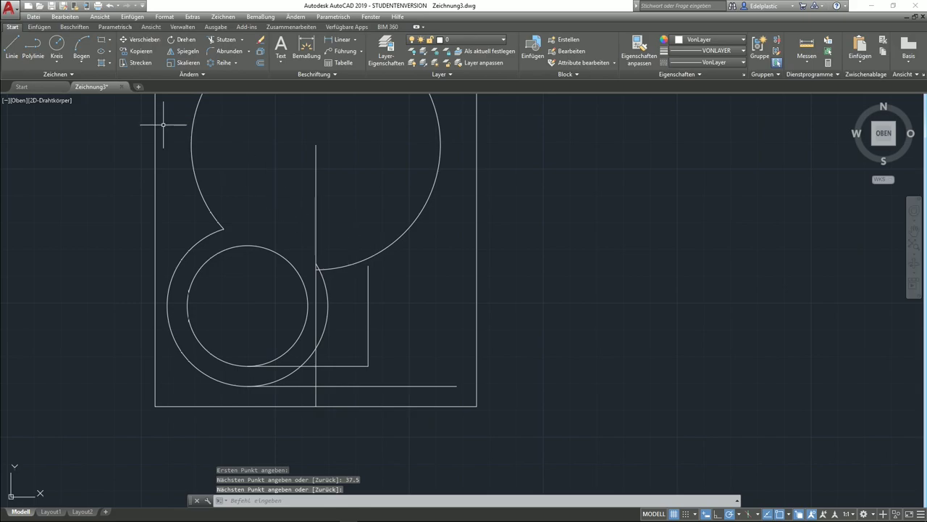
# Draw a 22.5-long horizontal line aside and move it by its midpoint onto the vertical line's top
pyautogui.click(12, 47)
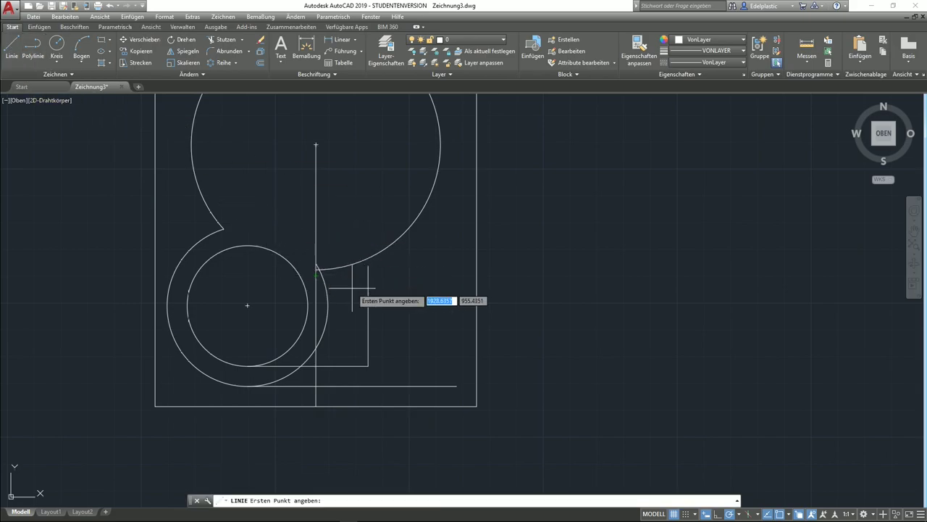
pyautogui.click(547, 262)
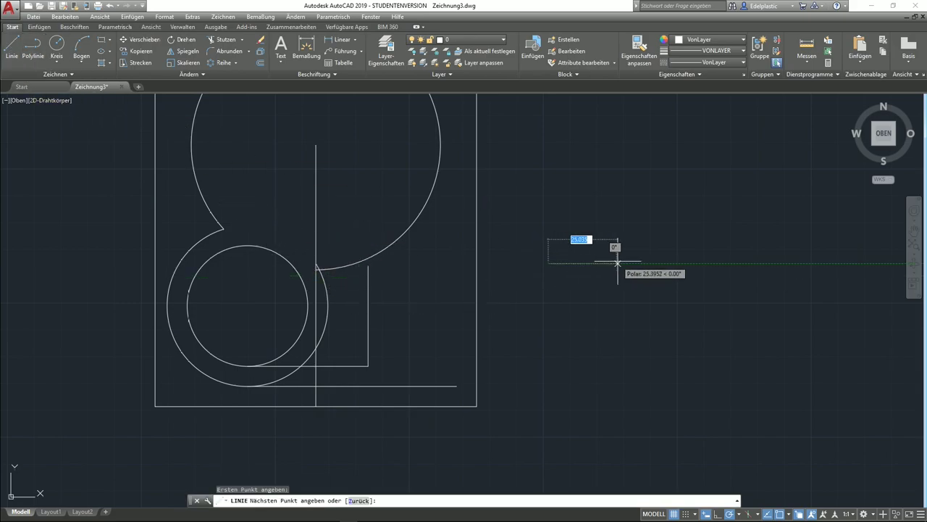
pyautogui.write('22.')
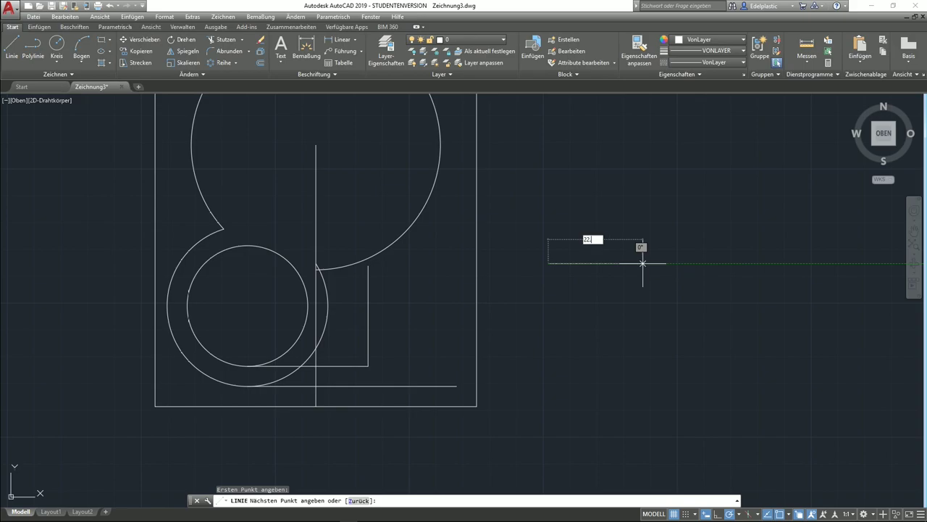
pyautogui.write('5')
pyautogui.press('Return')
pyautogui.press('Return')
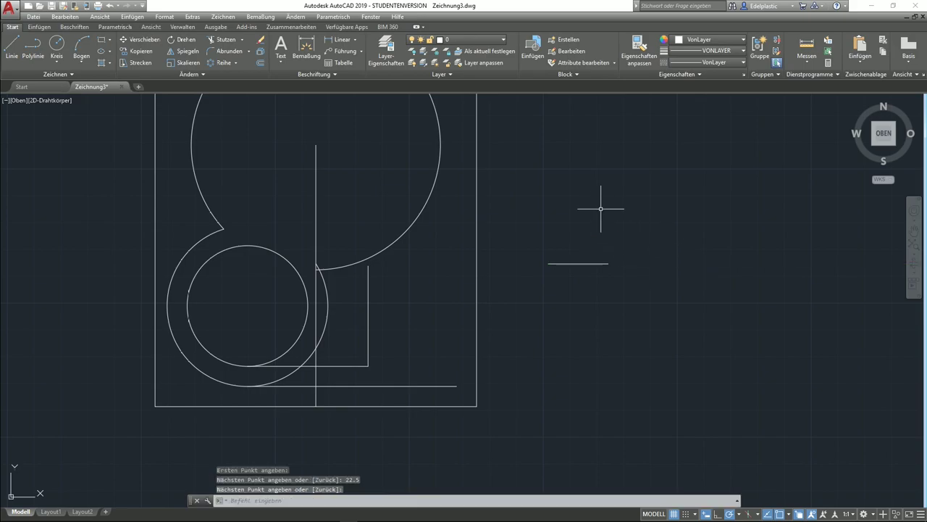
pyautogui.click(627, 304)
pyautogui.click(529, 226)
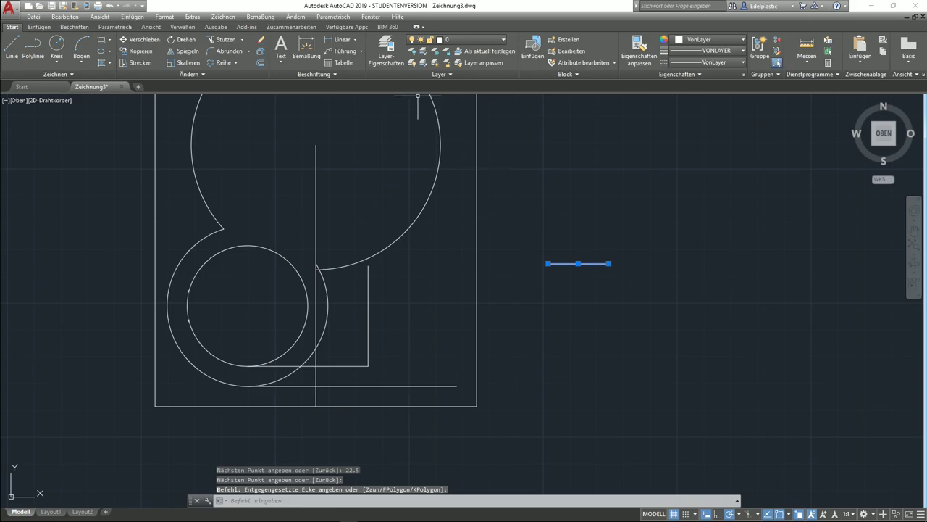
pyautogui.click(160, 40)
pyautogui.click(578, 263)
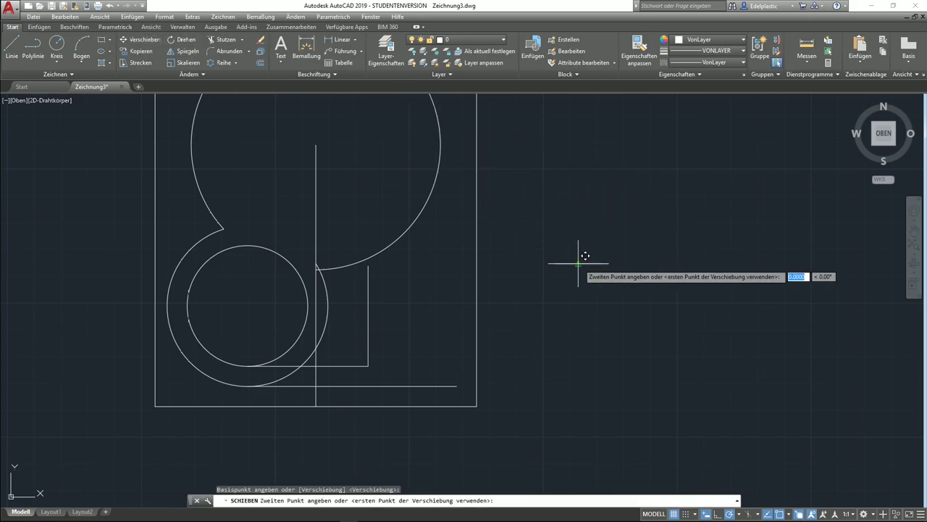
pyautogui.click(374, 258)
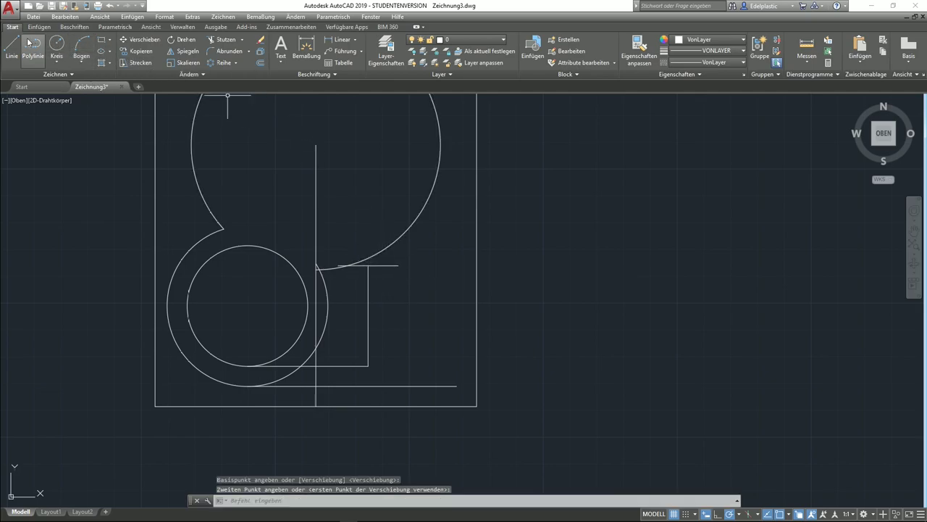
# Draw a line from where the short line meets the arc, perpendicular down to the lower horizontal line
pyautogui.scroll(1, 348, 257)
pyautogui.scroll(3, 361, 327)
pyautogui.scroll(-1, 362, 327)
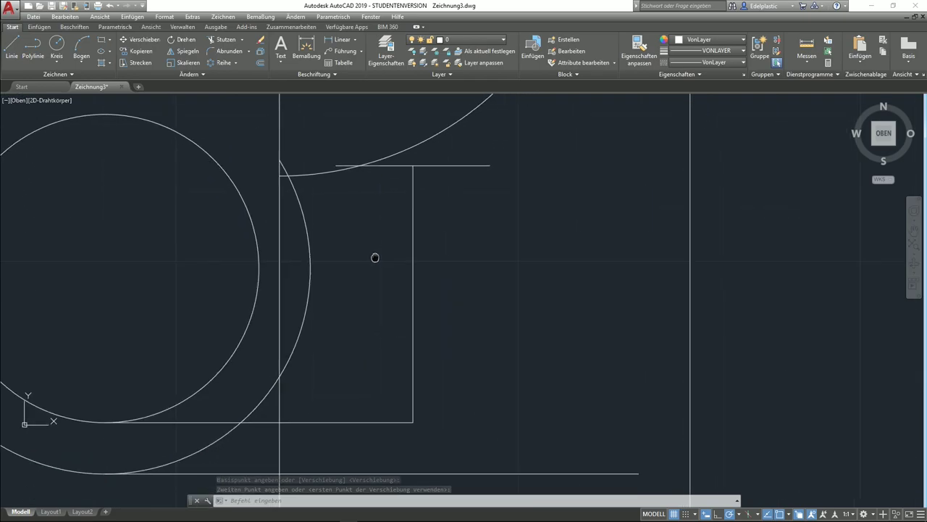
pyautogui.scroll(-2, 375, 258)
pyautogui.click(11, 51)
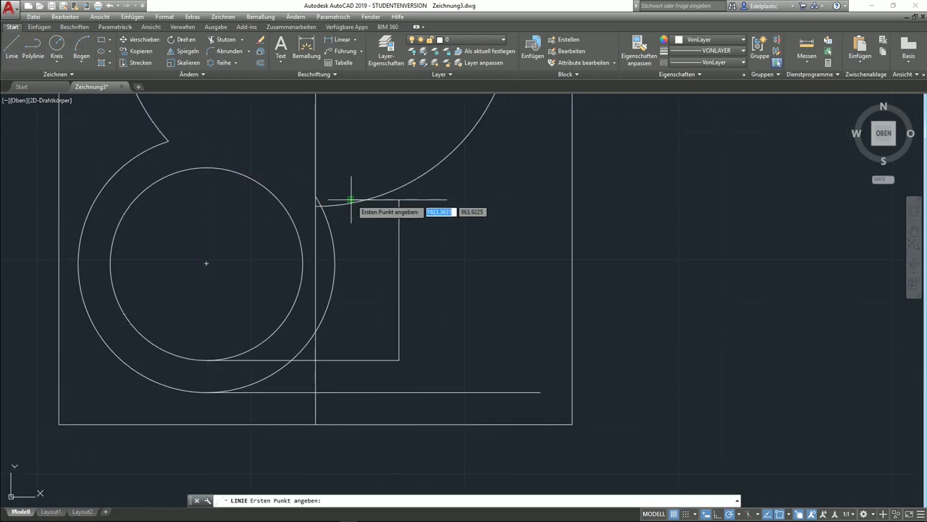
pyautogui.scroll(3, 353, 200)
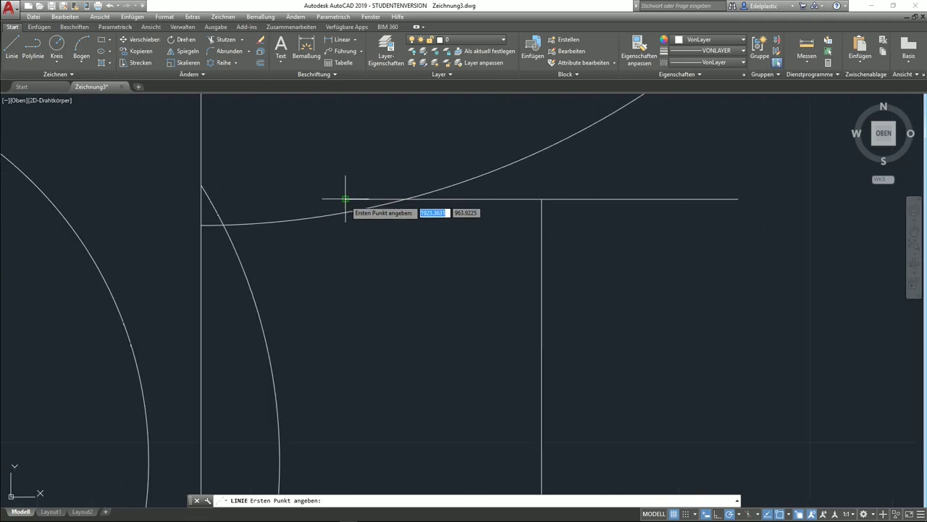
pyautogui.click(342, 199)
pyautogui.scroll(-3, 341, 207)
pyautogui.keyDown('shift'); pyautogui.rightClick(346, 263); pyautogui.keyUp('shift')
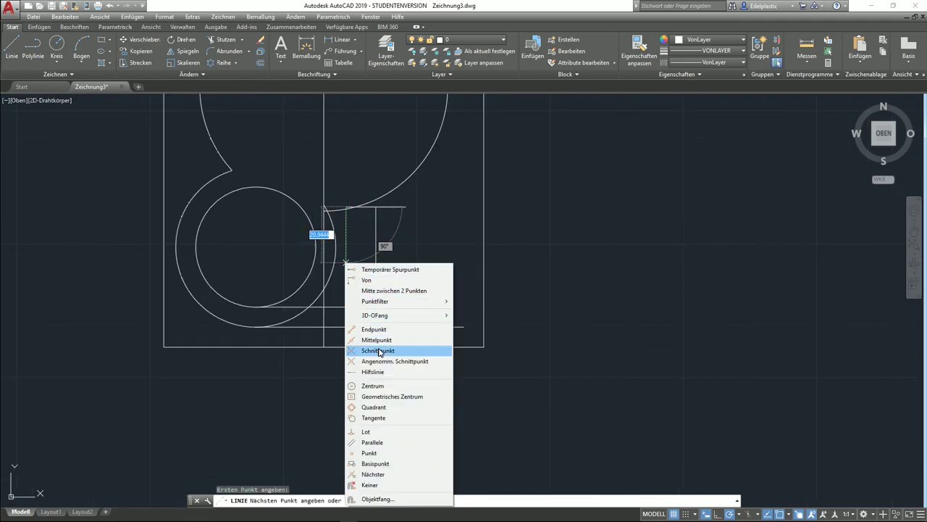
pyautogui.click(366, 431)
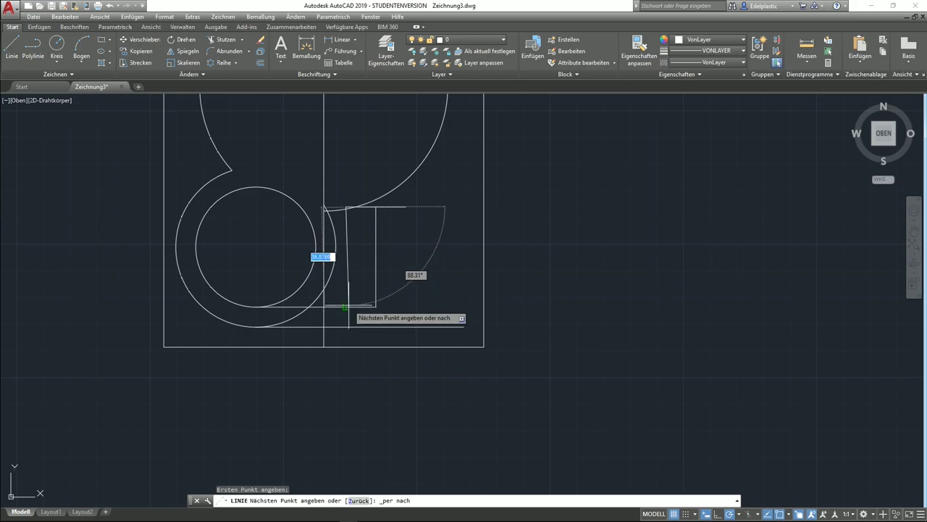
pyautogui.click(345, 307)
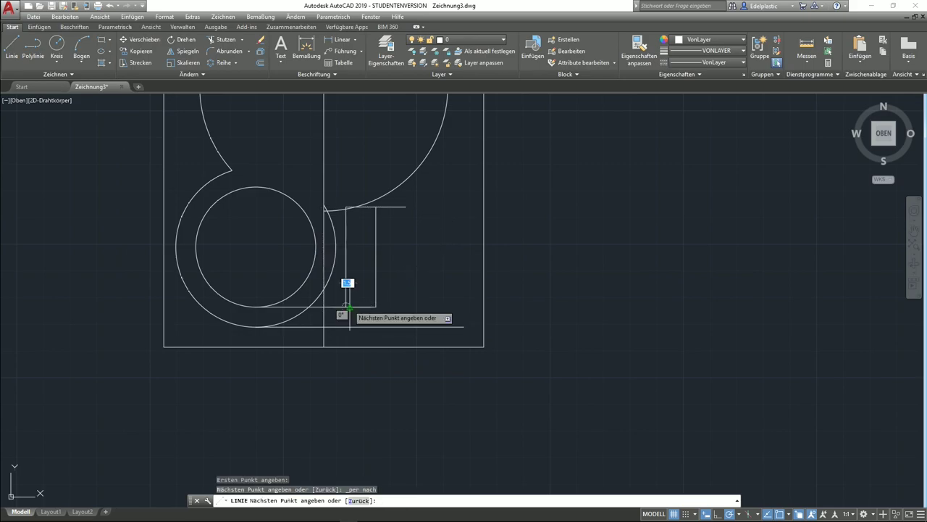
pyautogui.rightClick(424, 288)
pyautogui.click(431, 296)
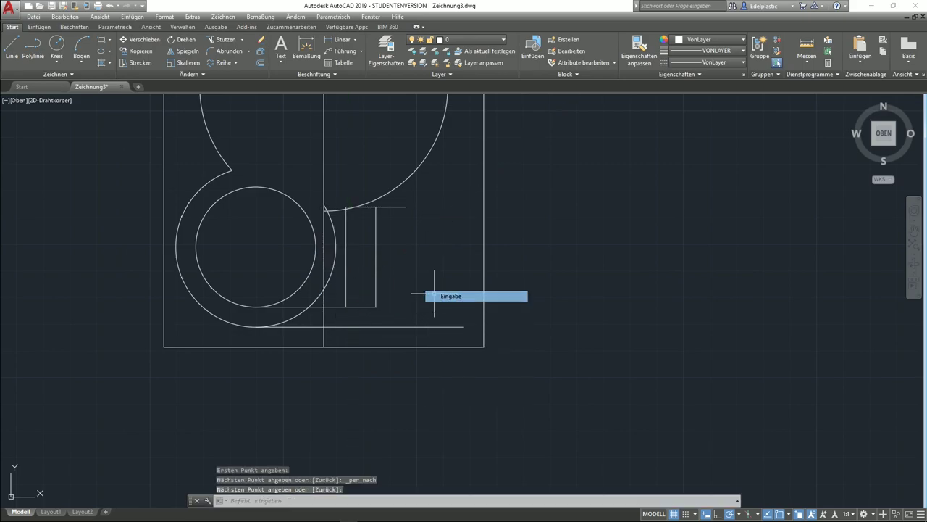
# Stretch the lower horizontal line's right end to align with the top line's end
pyautogui.click(363, 307)
pyautogui.click(376, 307)
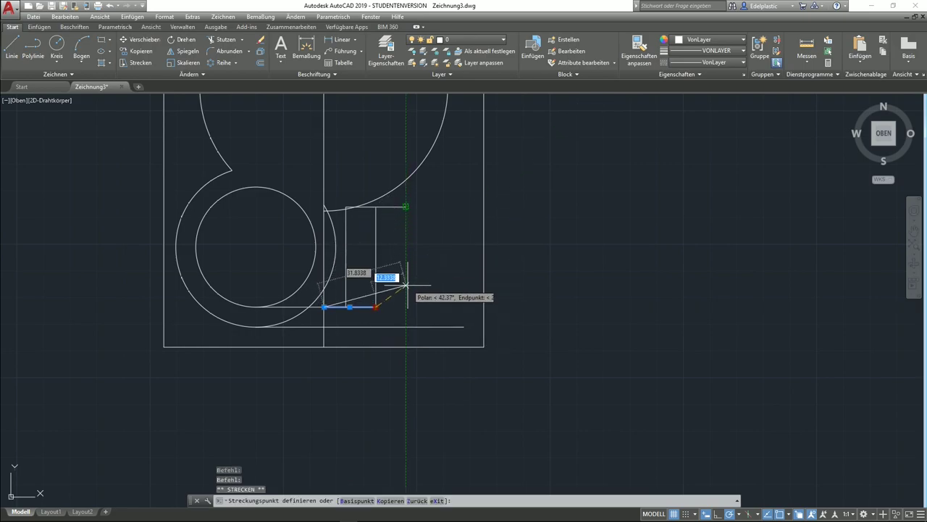
pyautogui.click(409, 308)
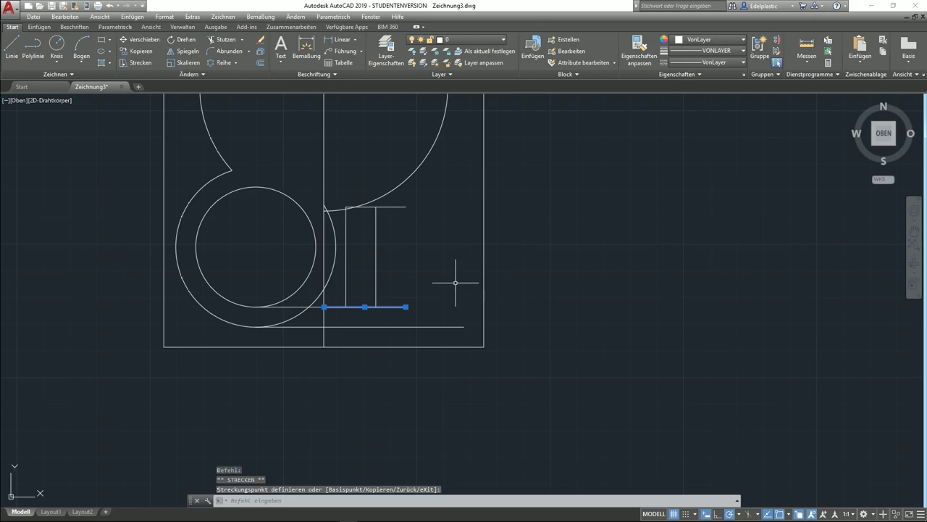
pyautogui.press('Escape')
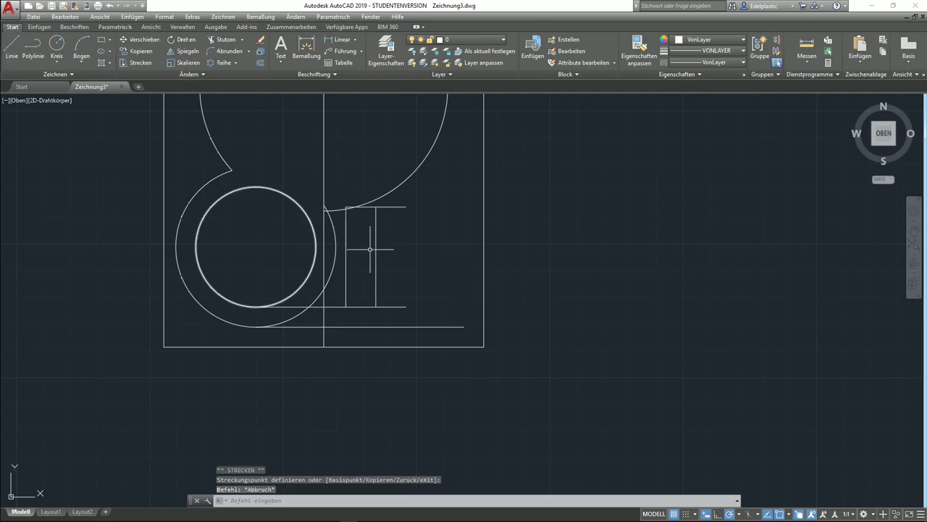
# Move the vertical line by its midpoint grip onto the top and bottom lines' ends
pyautogui.click(390, 264)
pyautogui.click(363, 252)
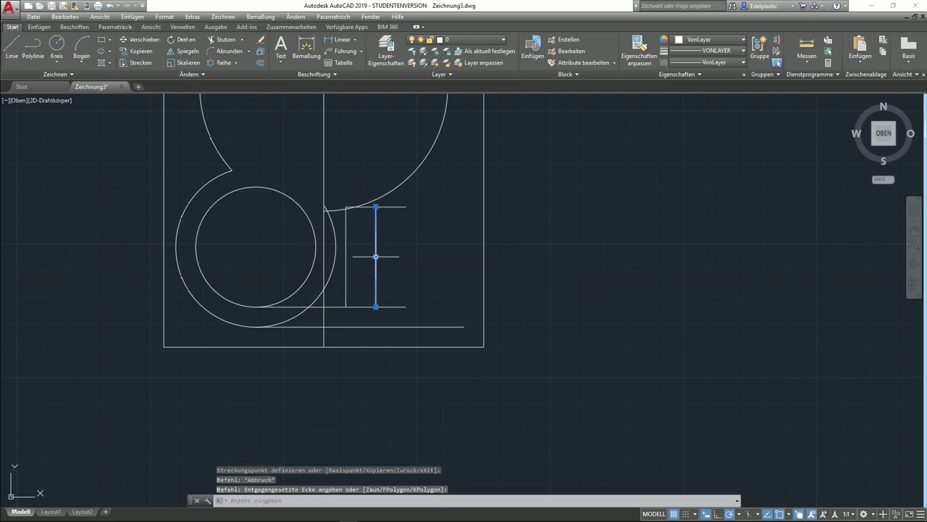
pyautogui.click(376, 256)
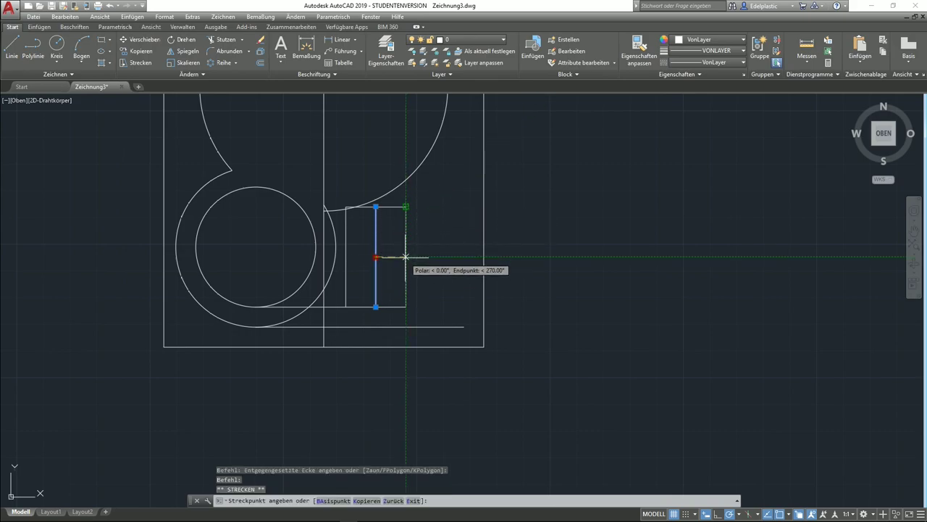
pyautogui.press('Escape')
pyautogui.press('Escape')
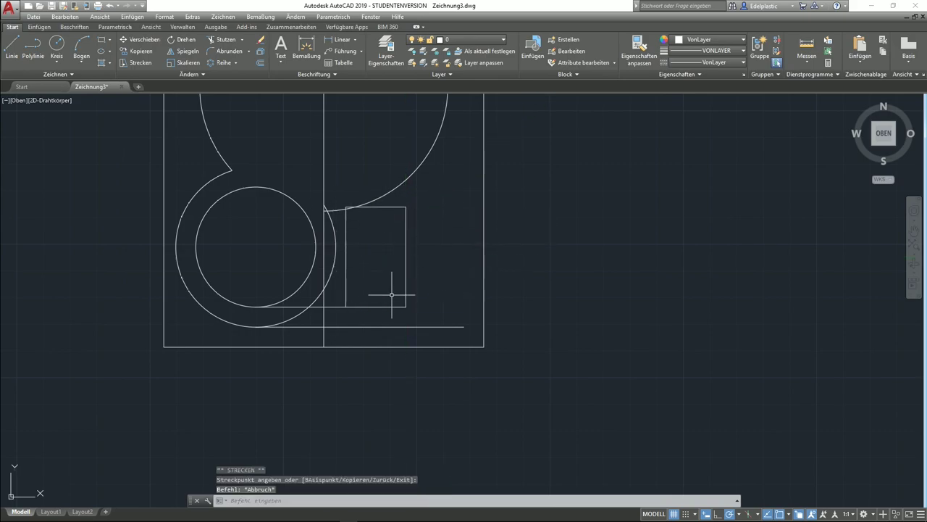
pyautogui.scroll(2, 331, 307)
pyautogui.click(339, 305)
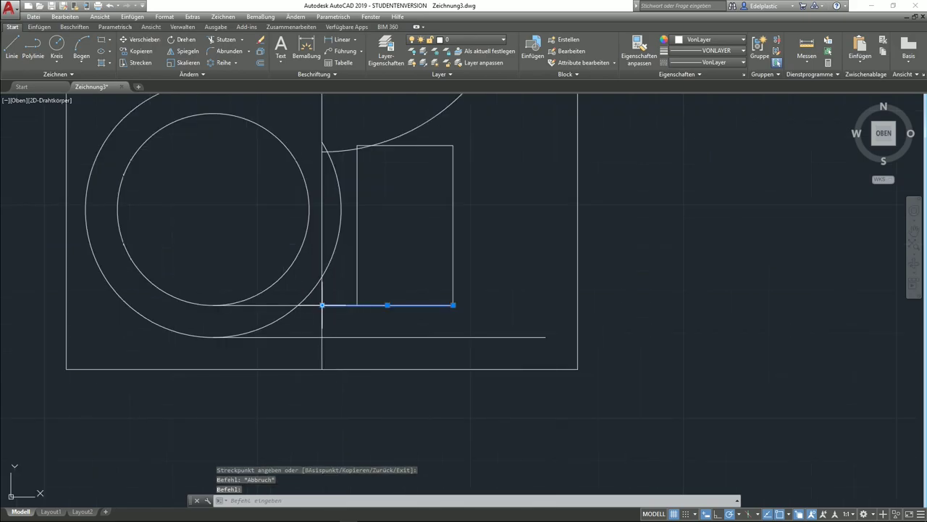
# Delete the stray horizontal line left of the rectangle
pyautogui.click(322, 305)
pyautogui.press('Escape')
pyautogui.press('Escape')
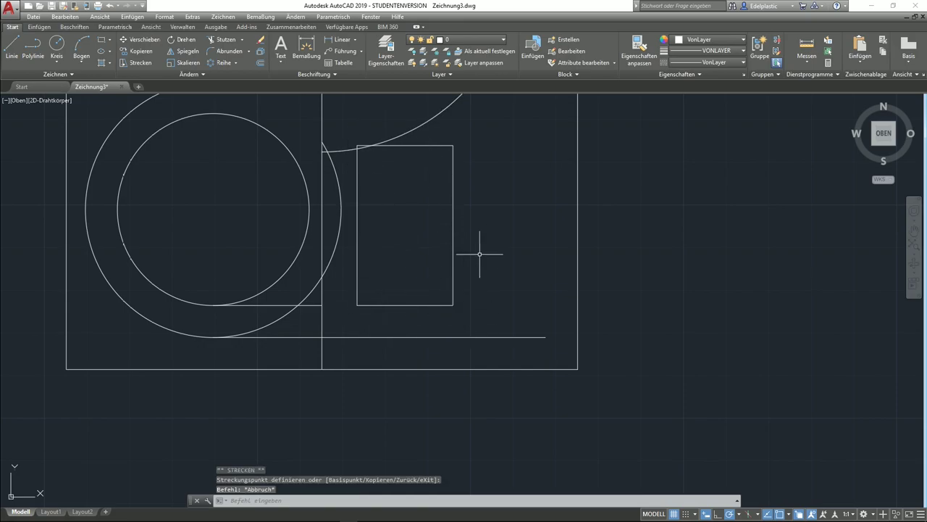
pyautogui.click(310, 310)
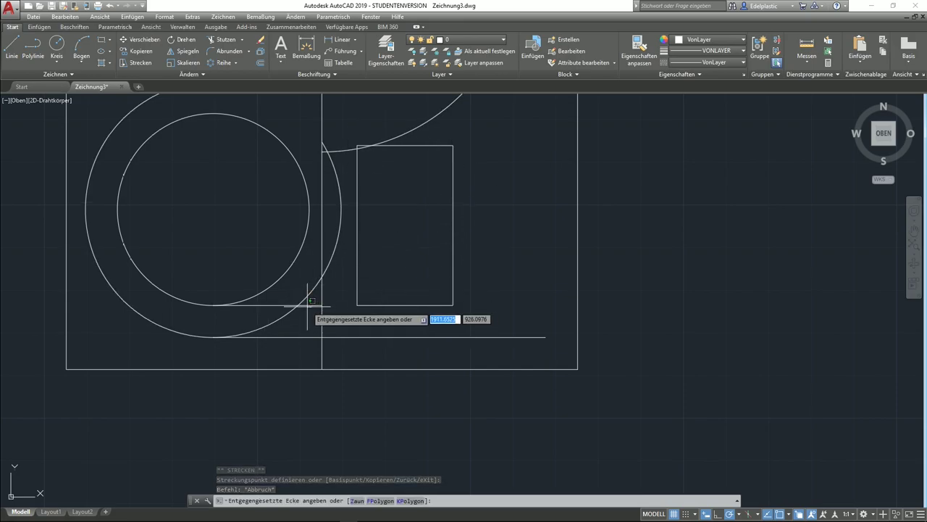
pyautogui.click(309, 305)
pyautogui.press('Delete')
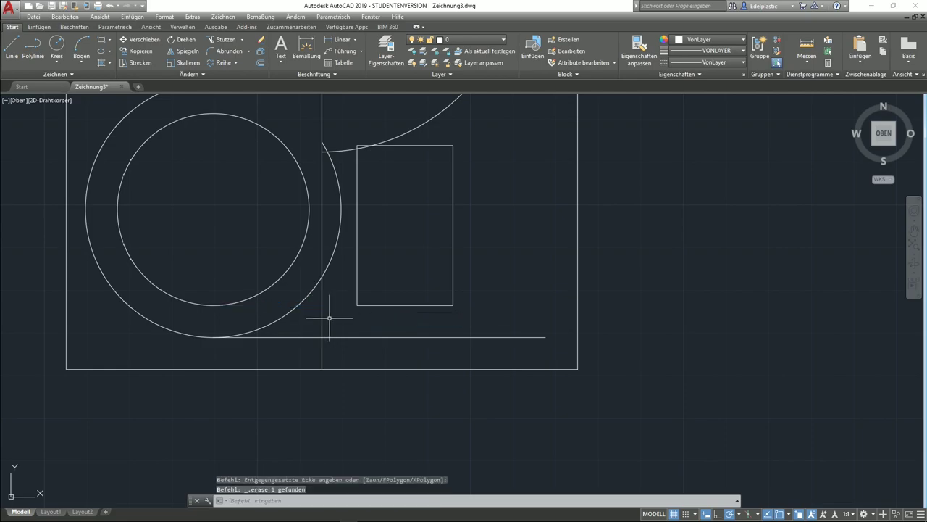
# Delete the long vertical construction line
pyautogui.scroll(-2, 329, 317)
pyautogui.moveTo(355, 276); pyautogui.dragTo(362, 344, button='middle')
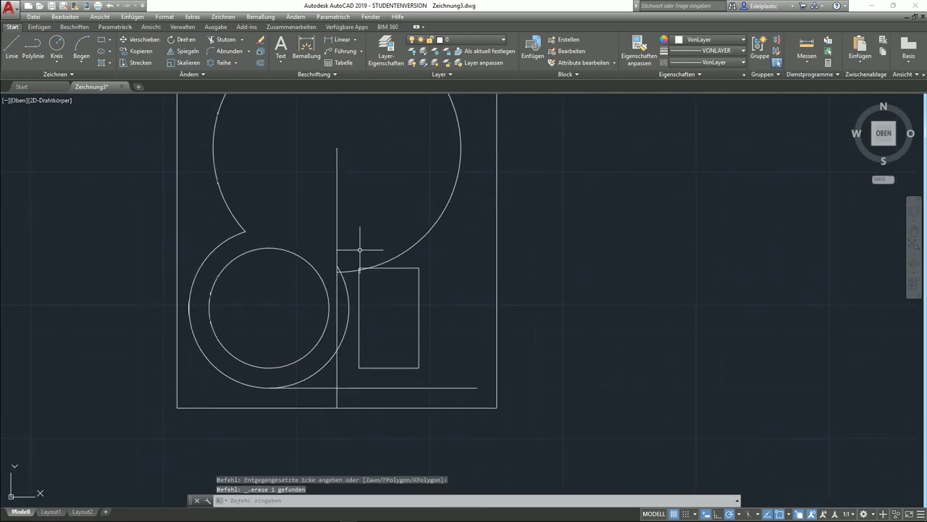
pyautogui.click(350, 235)
pyautogui.click(320, 217)
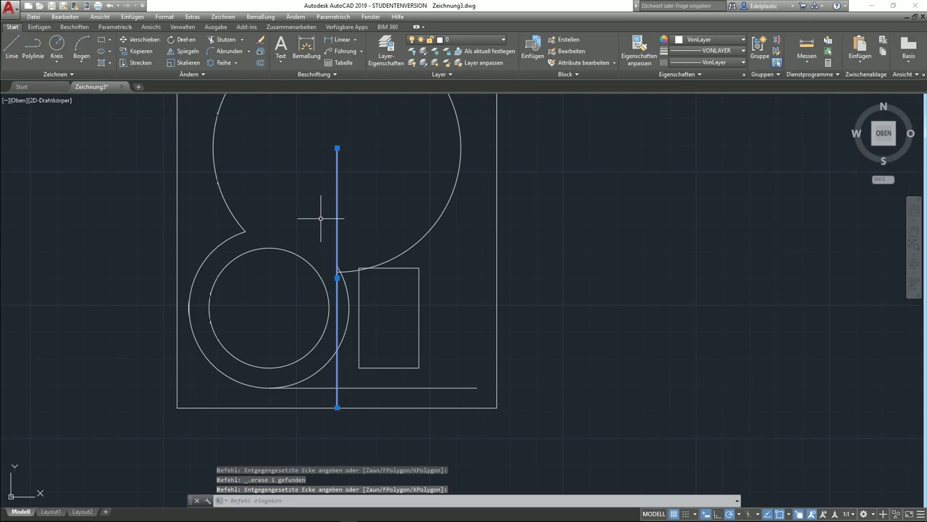
pyautogui.press('Delete')
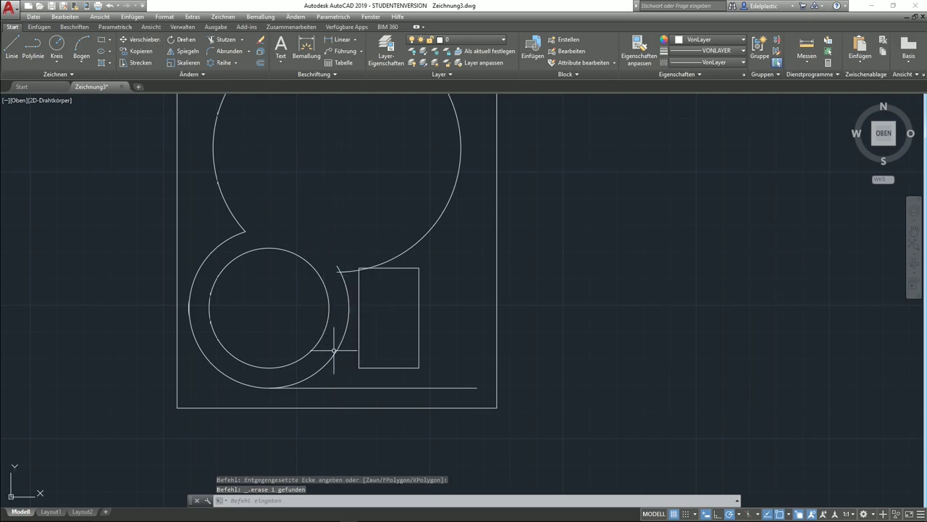
# Trim the big arc's end left of the rectangle and the arc piece inside it
pyautogui.click(224, 39)
pyautogui.press('Return')
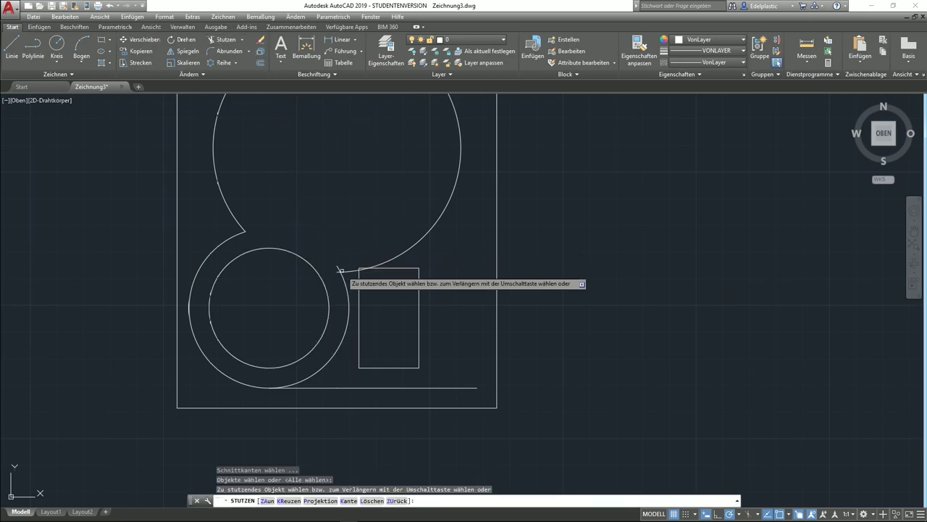
pyautogui.scroll(4, 345, 294)
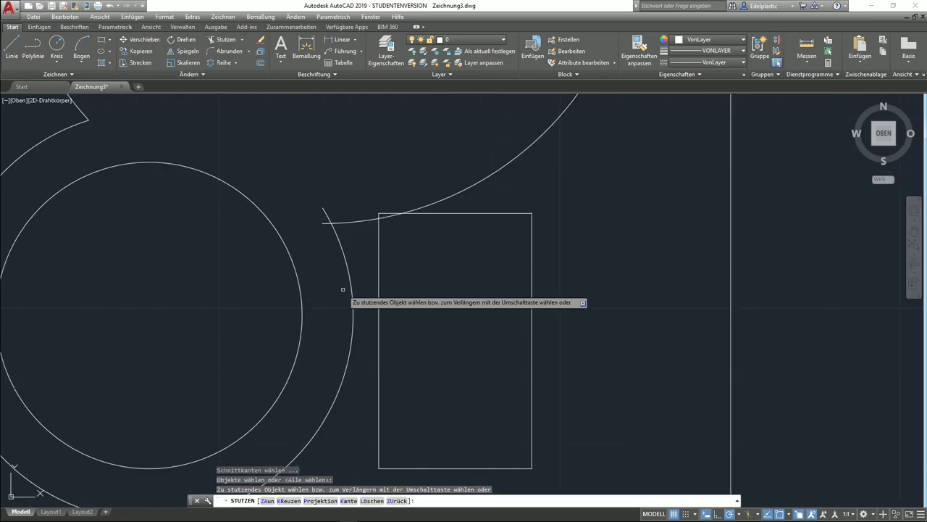
pyautogui.click(340, 224)
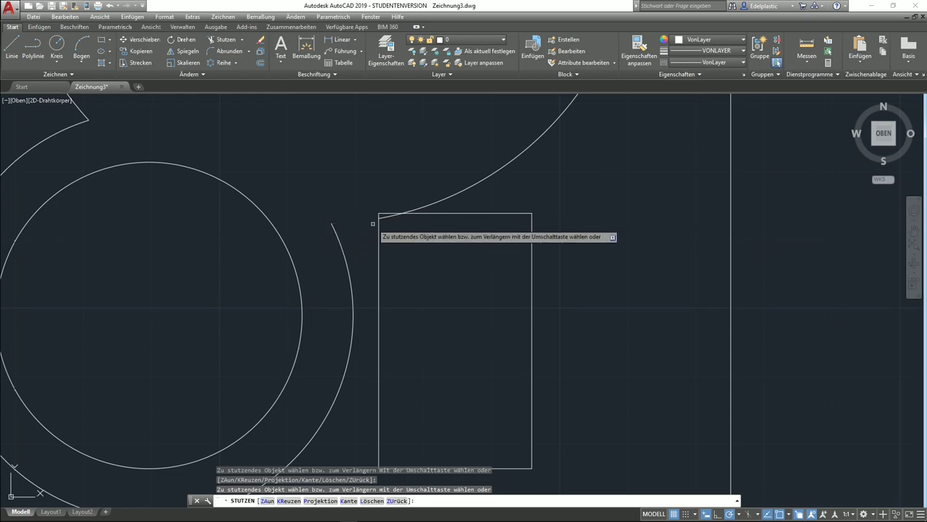
pyautogui.click(389, 216)
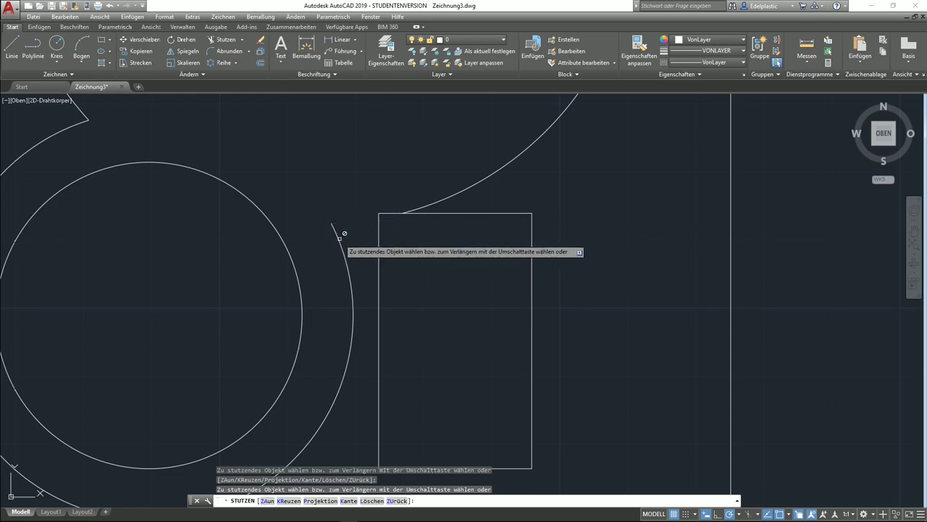
pyautogui.scroll(-2, 335, 290)
pyautogui.moveTo(337, 331); pyautogui.dragTo(352, 289, button='middle')
pyautogui.rightClick(353, 301)
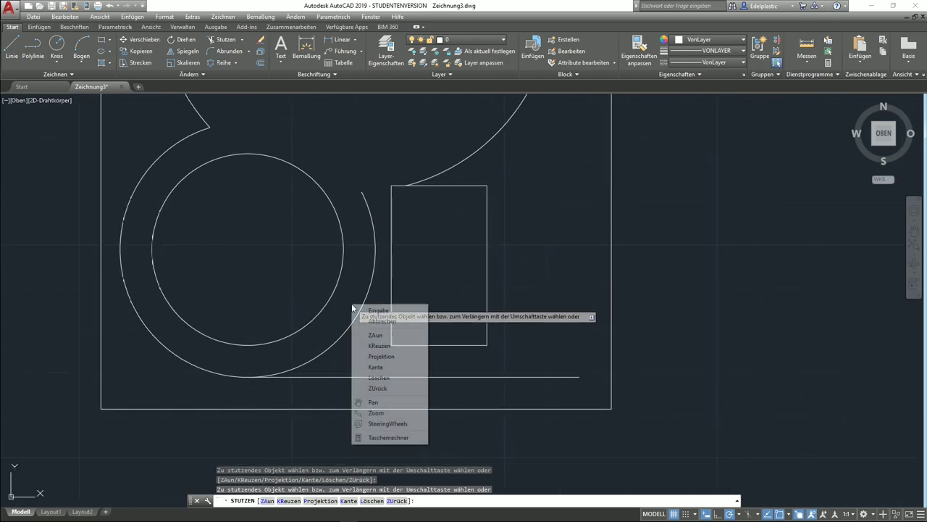
pyautogui.click(374, 309)
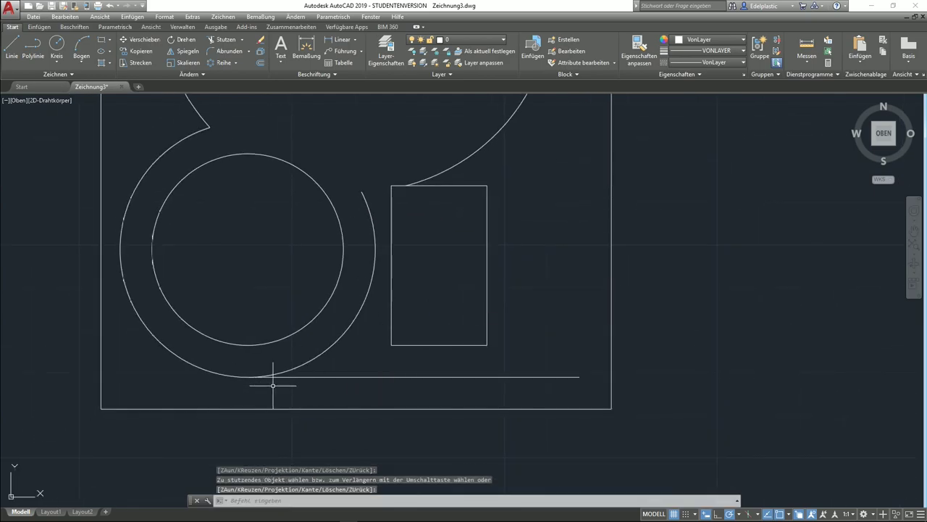
# Draw a short helper line at the outer ring's bottom
pyautogui.scroll(5, 269, 380)
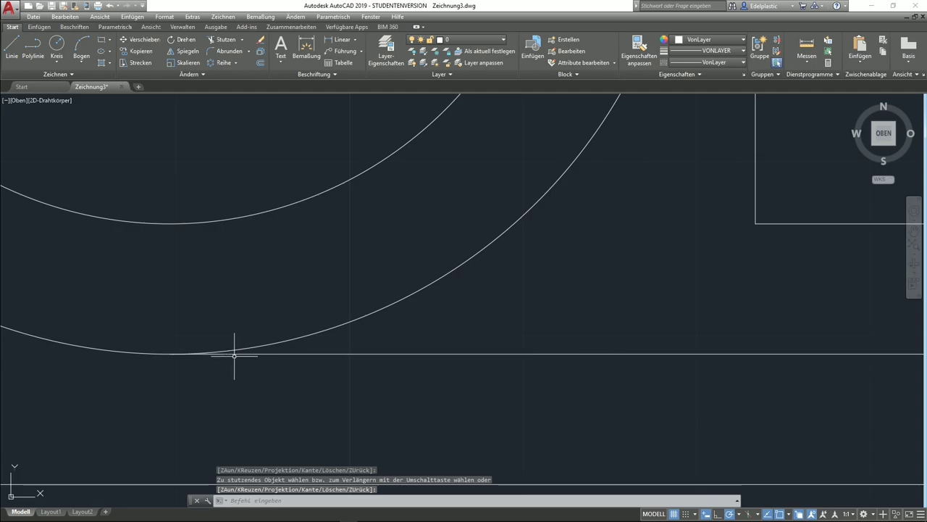
pyautogui.scroll(-4, 234, 354)
pyautogui.scroll(1, 278, 335)
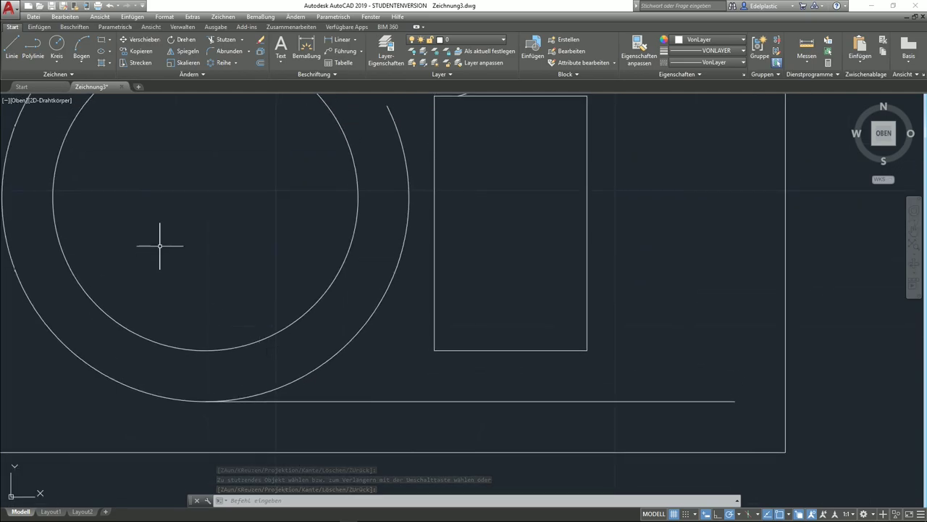
pyautogui.click(11, 46)
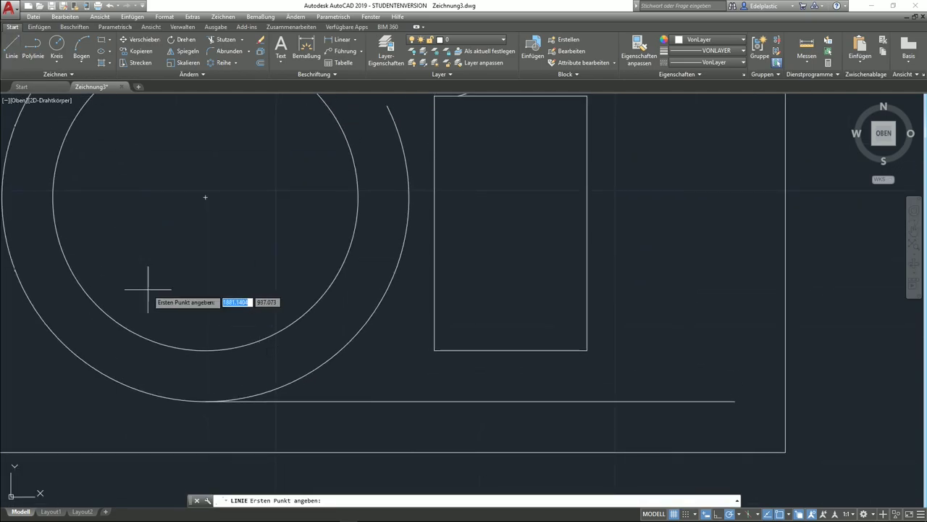
pyautogui.click(205, 400)
pyautogui.rightClick(207, 391)
pyautogui.click(234, 393)
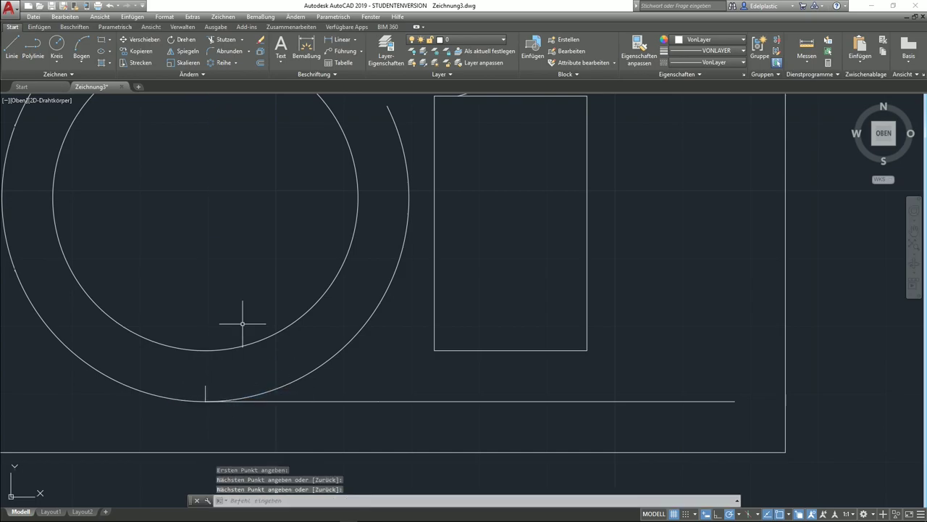
# Trim away the outer ring's right part with a crossing window, then delete the helper line
pyautogui.click(223, 39)
pyautogui.press('Return')
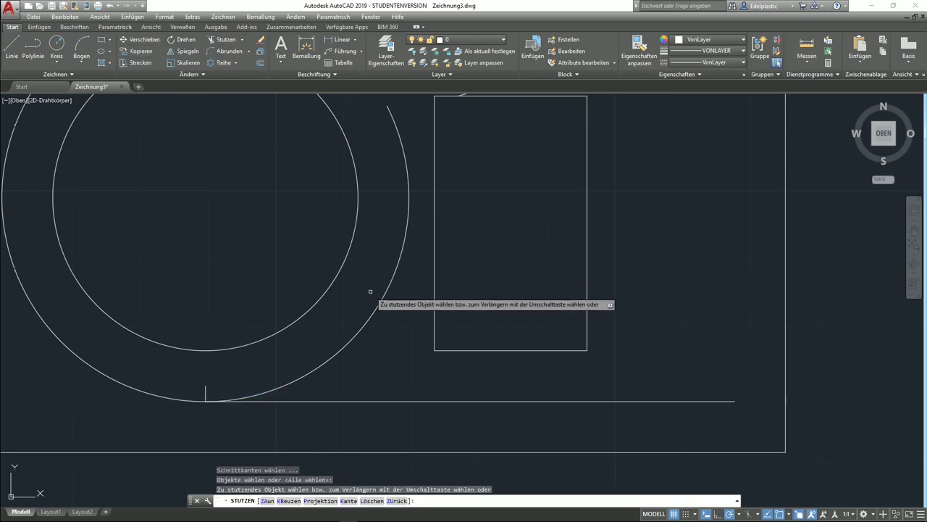
pyautogui.click(369, 292)
pyautogui.click(383, 306)
pyautogui.rightClick(337, 329)
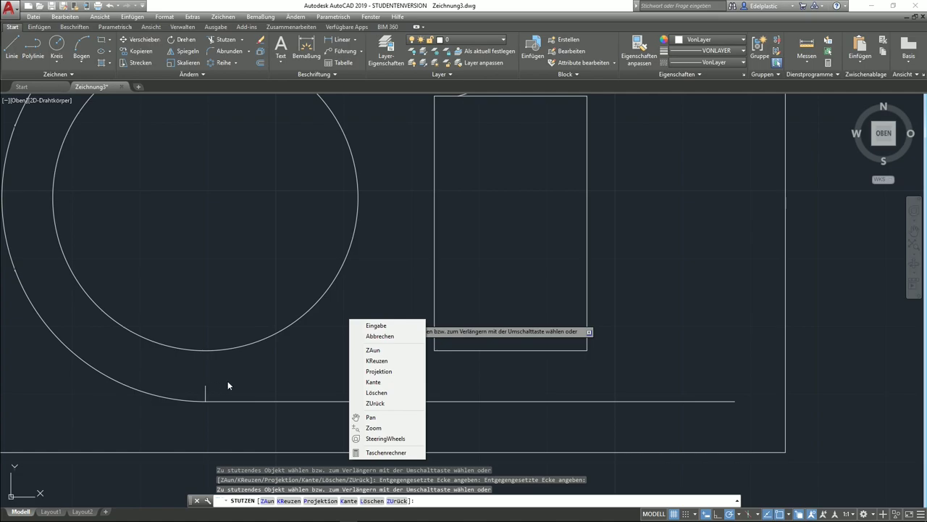
pyautogui.press('Escape')
pyautogui.click(205, 390)
pyautogui.click(195, 383)
pyautogui.press('Delete')
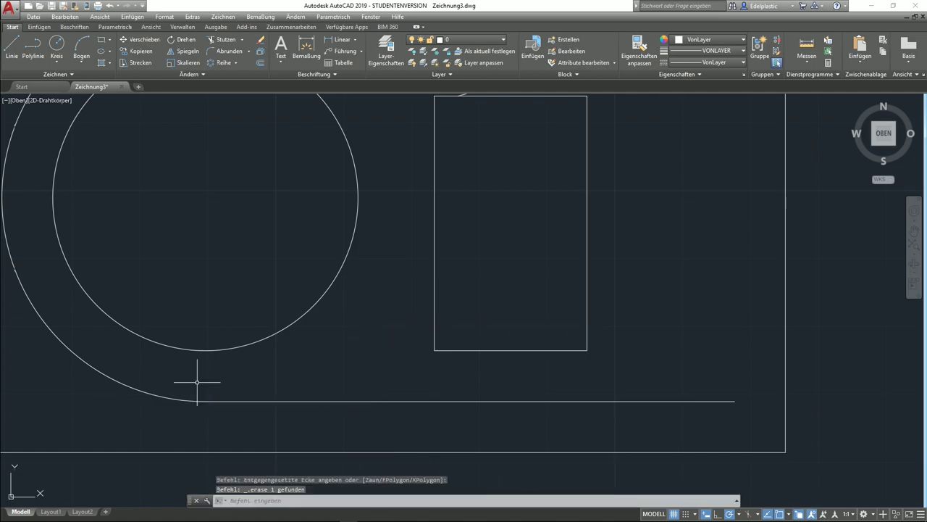
# Pan and zoom to recentre the whole plate outline in view
pyautogui.scroll(-3, 208, 387)
pyautogui.scroll(-2, 275, 300)
pyautogui.moveTo(317, 273); pyautogui.dragTo(364, 313, button='middle')
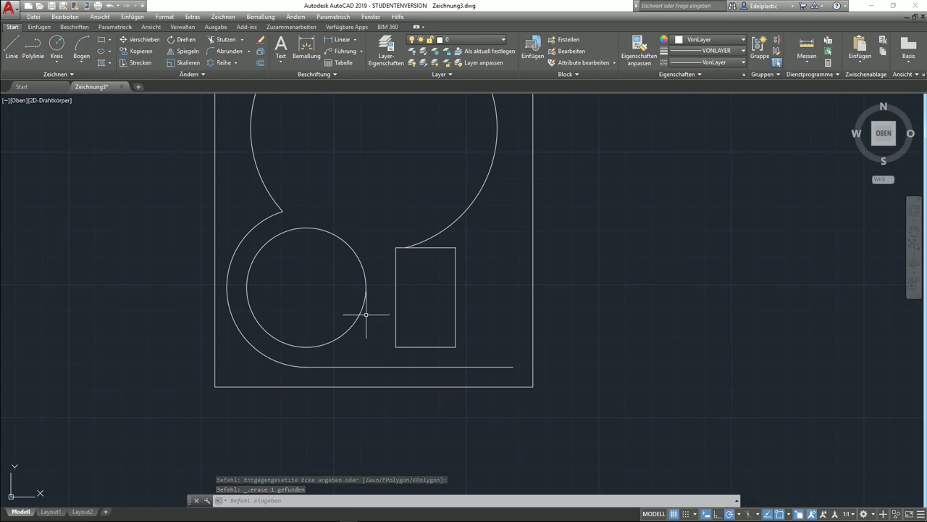
pyautogui.moveTo(432, 294); pyautogui.dragTo(450, 323, button='middle')
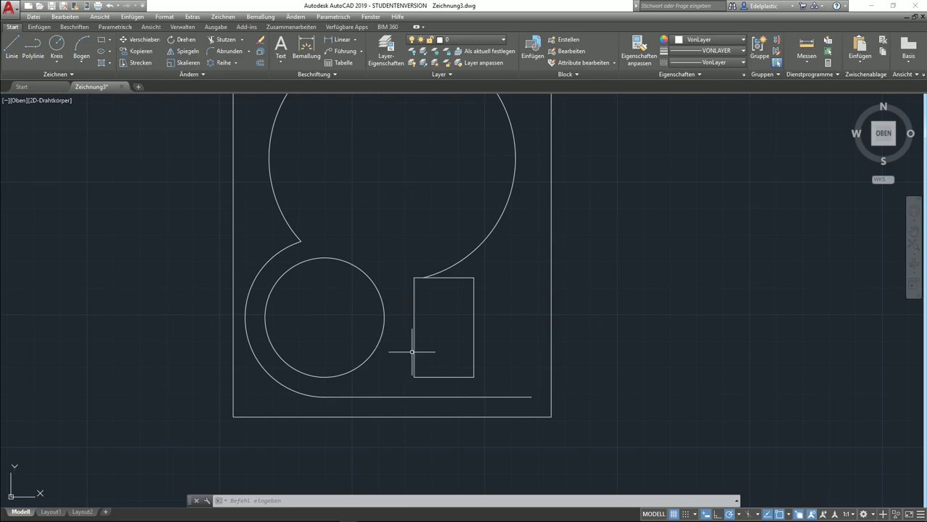
pyautogui.moveTo(442, 338); pyautogui.dragTo(451, 342, button='middle')
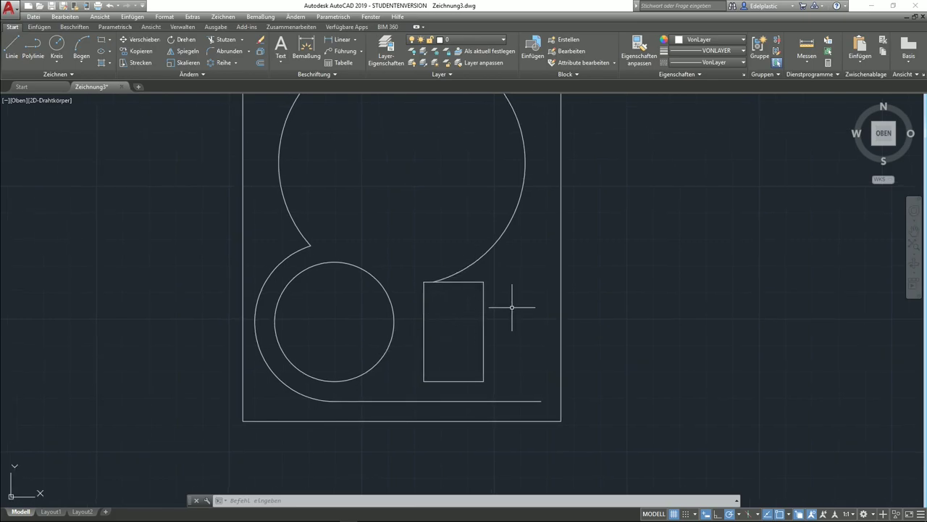
pyautogui.moveTo(506, 308); pyautogui.dragTo(486, 323, button='middle')
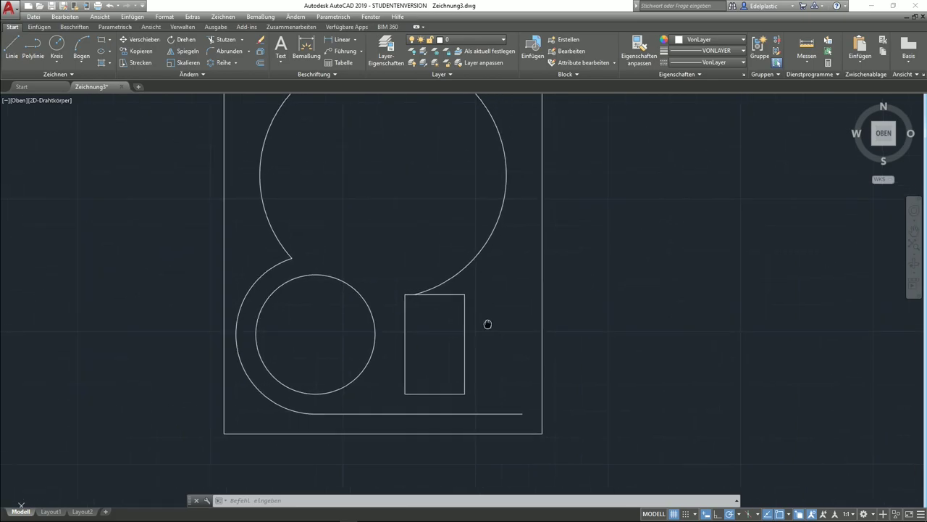
pyautogui.scroll(4, 414, 321)
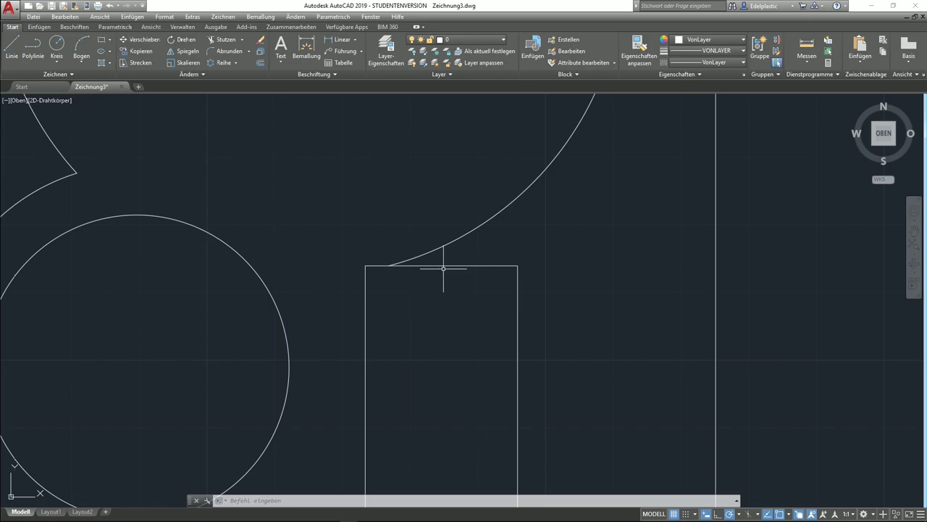
pyautogui.scroll(-2, 501, 319)
pyautogui.moveTo(499, 321); pyautogui.dragTo(480, 253, button='middle')
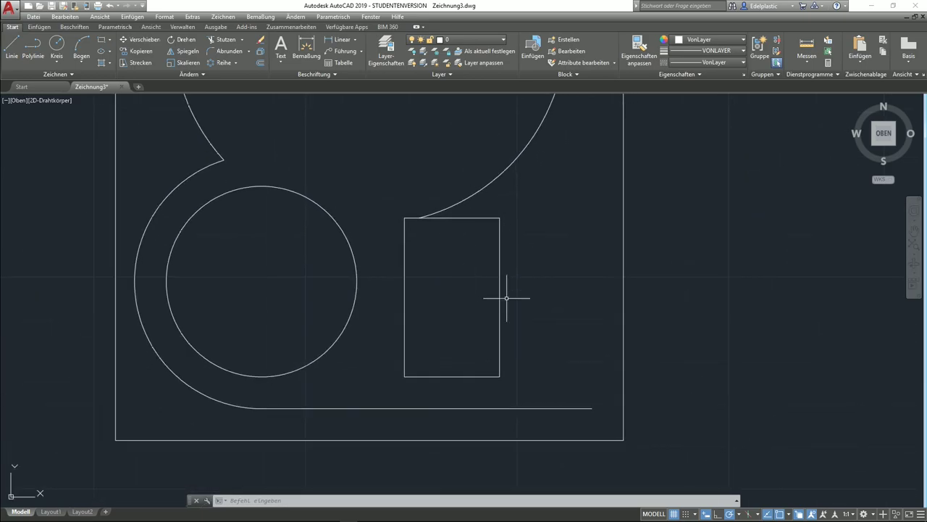
# Draw a short helper line across the large arc above the rectangle
pyautogui.click(11, 47)
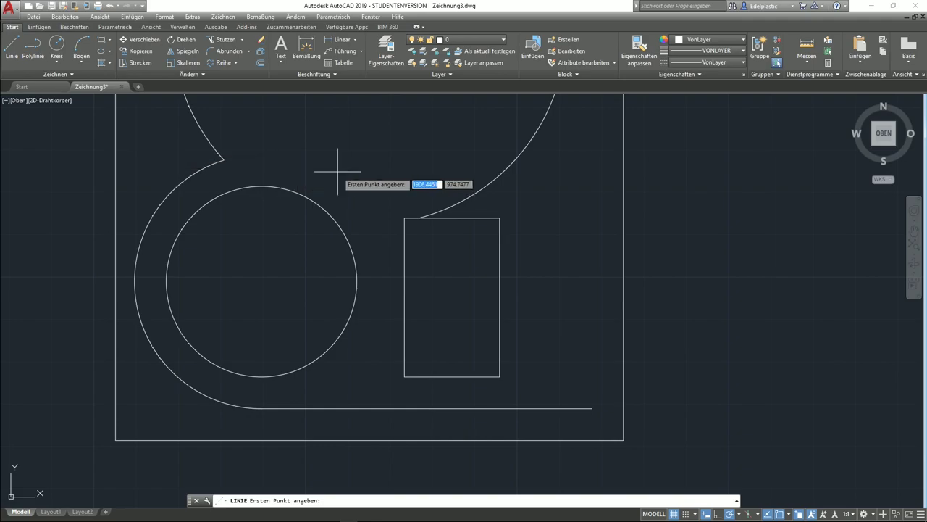
pyautogui.click(454, 185)
pyautogui.click(491, 207)
pyautogui.rightClick(490, 207)
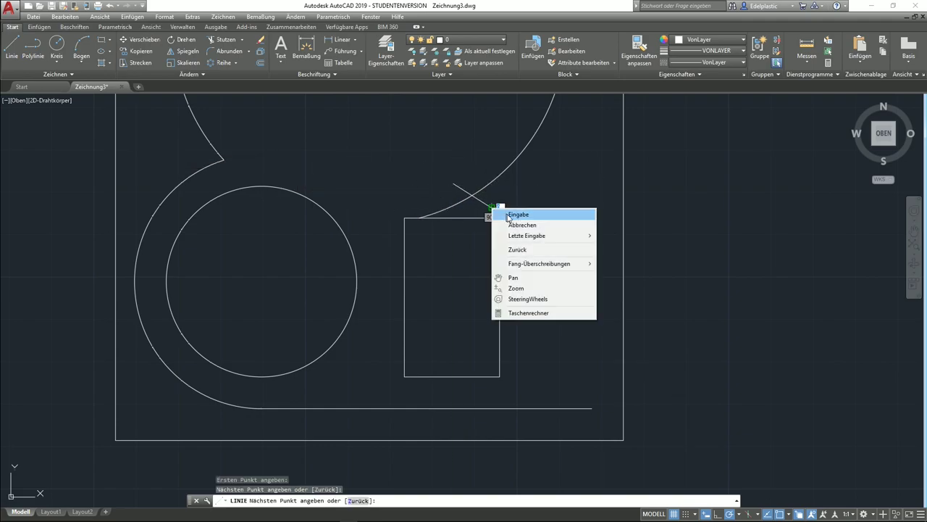
pyautogui.click(509, 213)
# Trim the arc back at the helper line, then erase the helper line
pyautogui.click(217, 39)
pyautogui.press('Return')
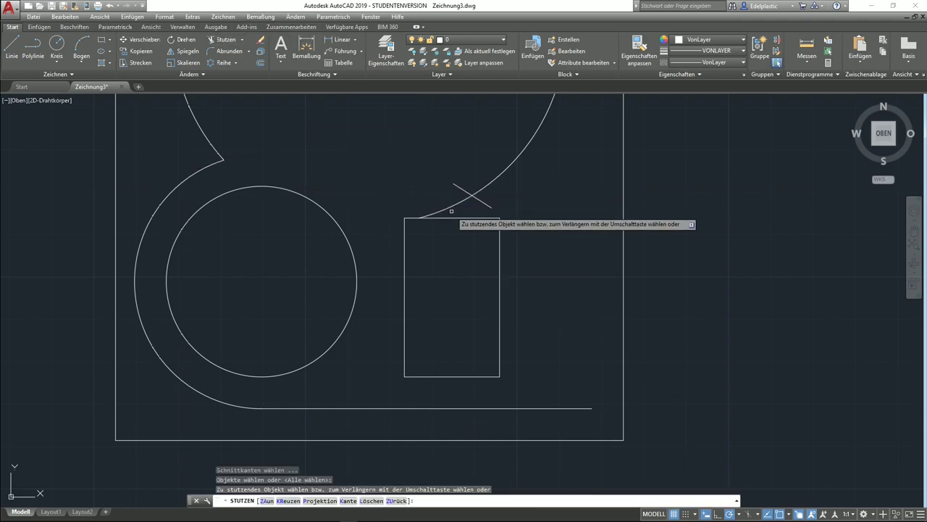
pyautogui.rightClick(433, 207)
pyautogui.click(458, 211)
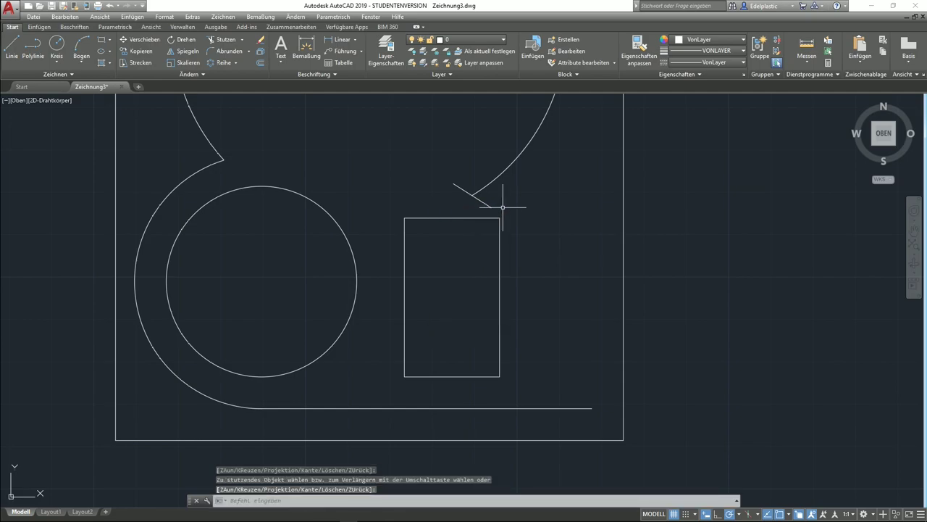
pyautogui.click(484, 205)
pyautogui.press('Delete')
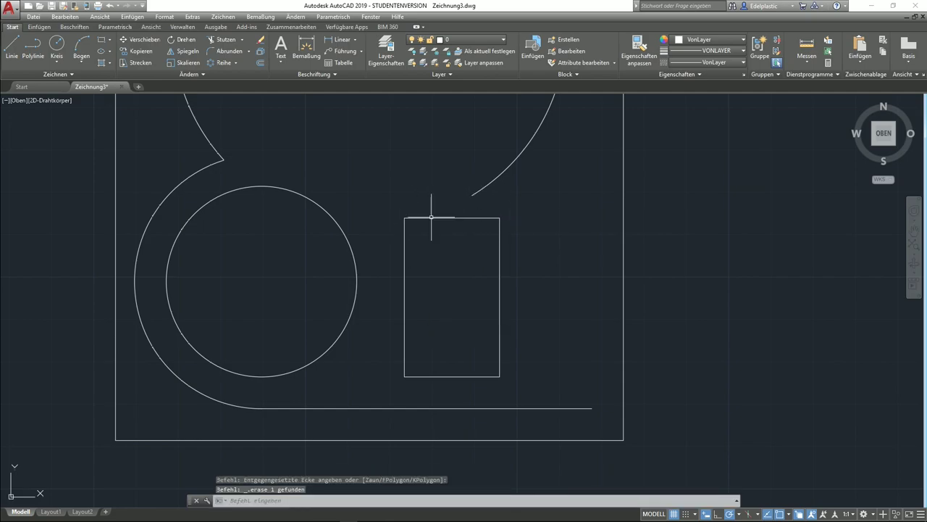
pyautogui.moveTo(476, 242); pyautogui.dragTo(437, 268, button='middle')
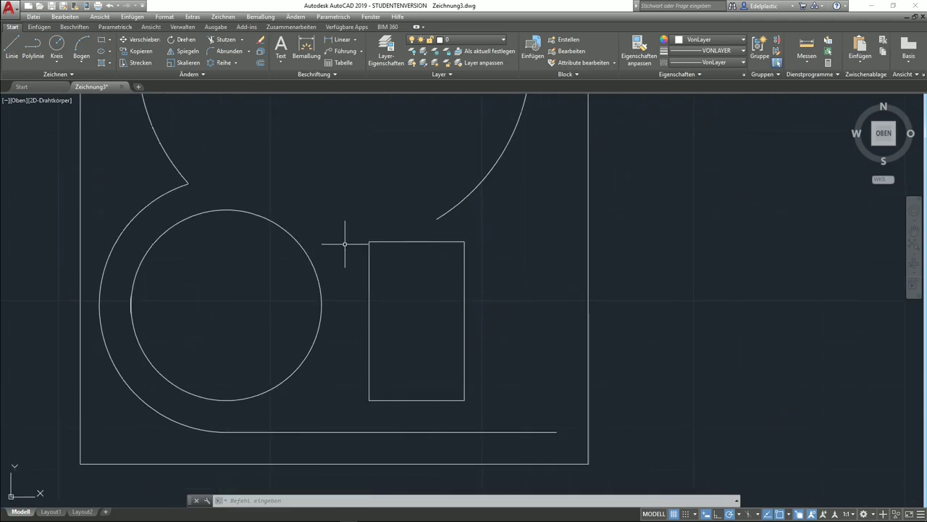
# Fillet the rectangle's top-right corner at radius 4 and top-left corner at radius 6
pyautogui.click(230, 52)
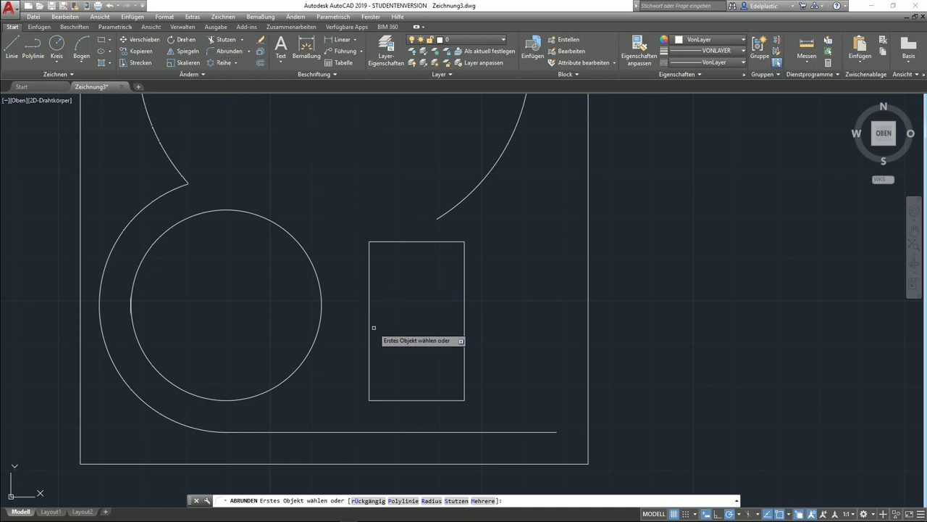
pyautogui.click(431, 501)
pyautogui.write('4')
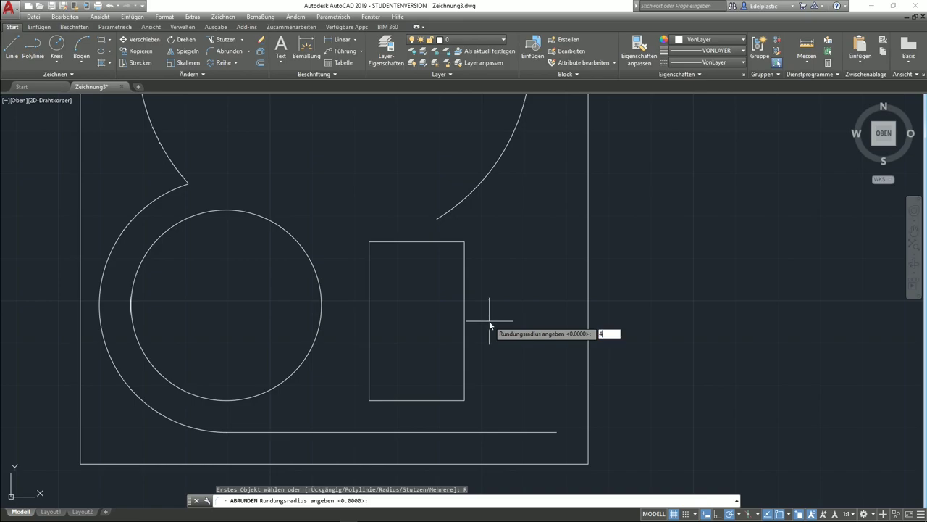
pyautogui.press('Return')
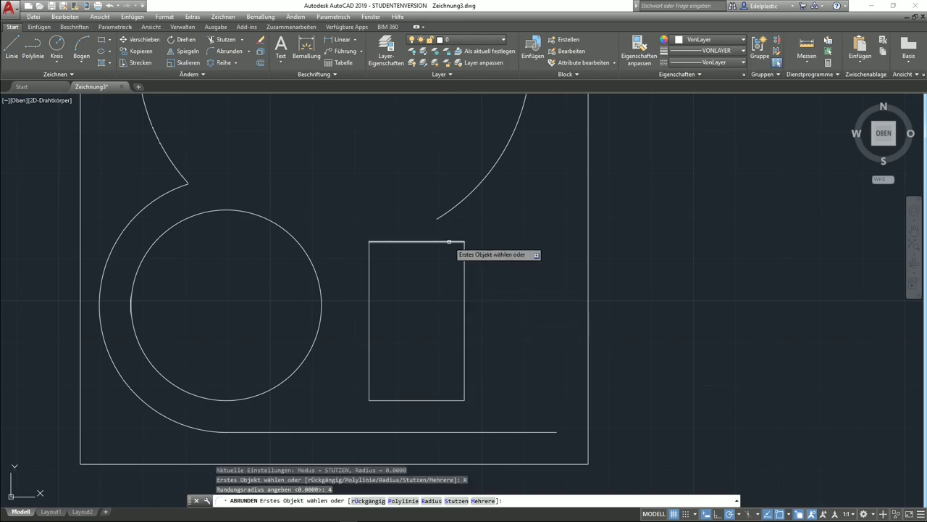
pyautogui.click(448, 241)
pyautogui.click(464, 275)
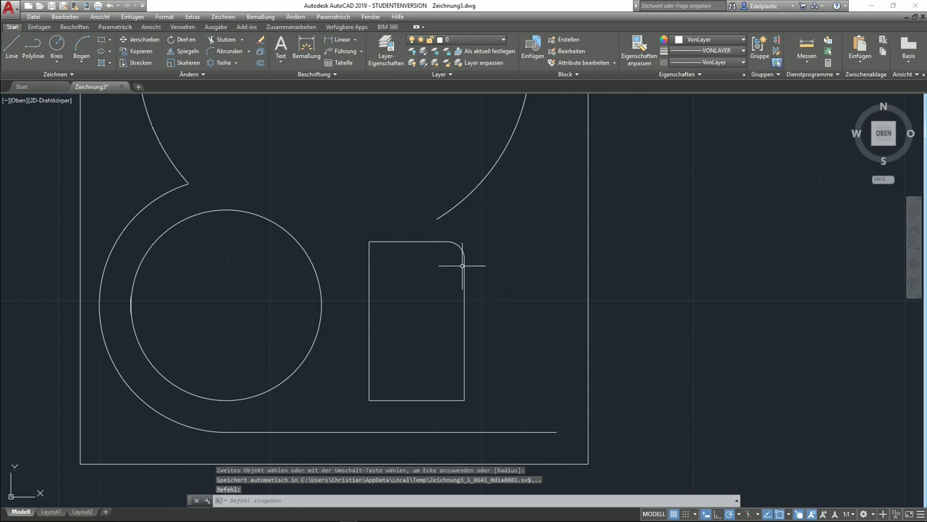
pyautogui.click(223, 56)
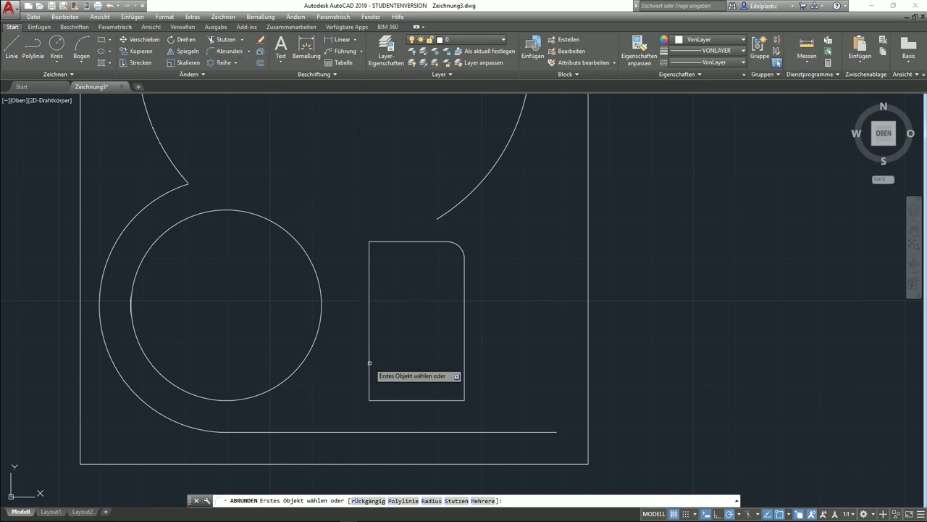
pyautogui.click(430, 500)
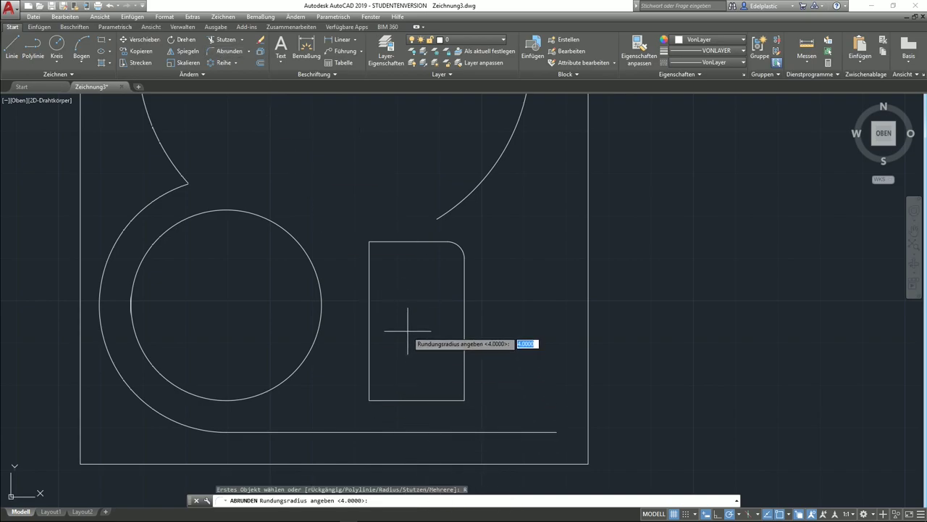
pyautogui.press('Return')
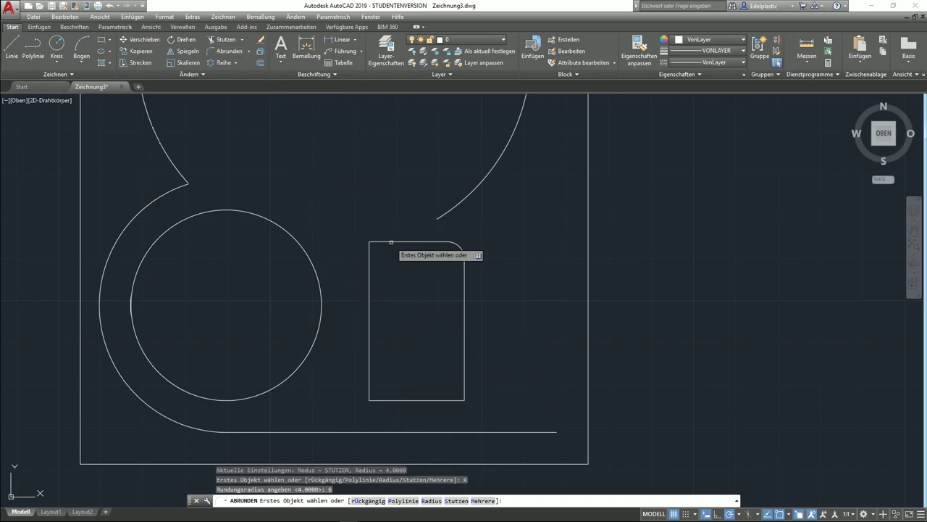
pyautogui.click(373, 242)
pyautogui.click(369, 262)
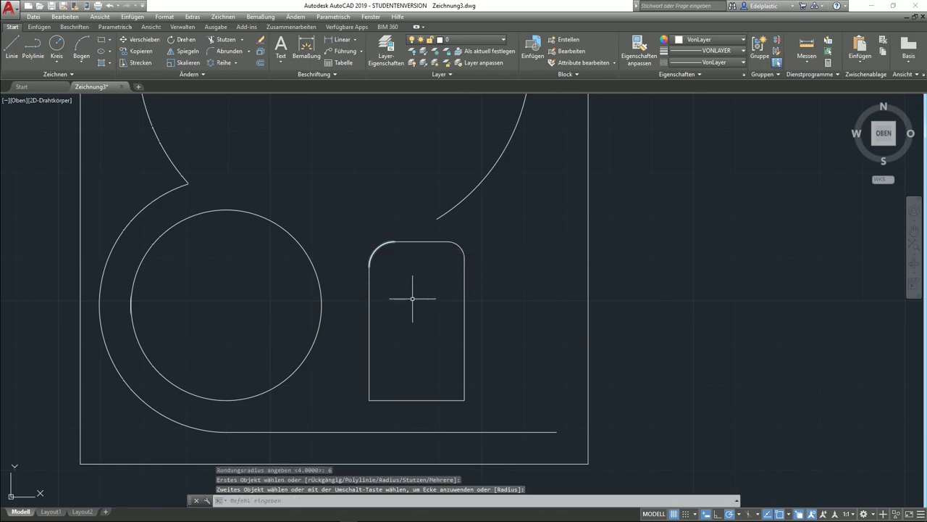
# Fillet the bottom-left corner at radius 8 and the bottom-right corner at radius 10
pyautogui.click(229, 51)
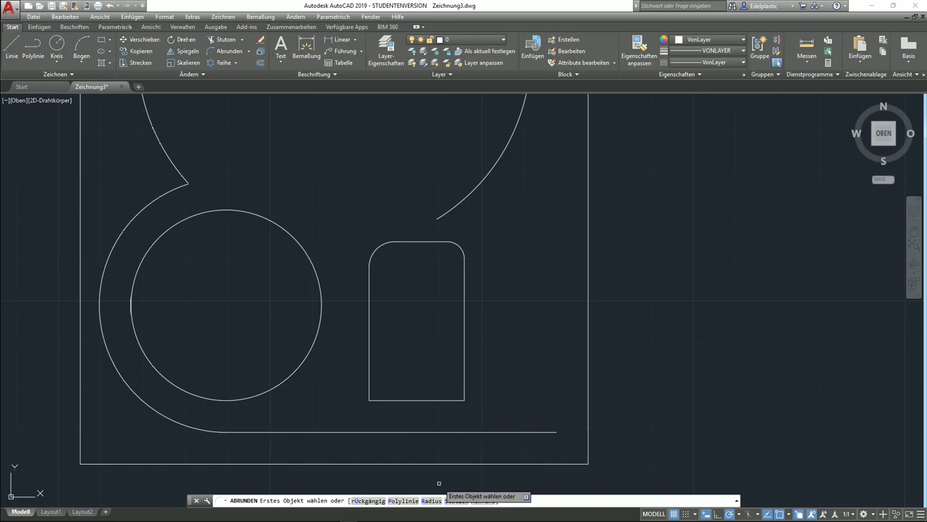
pyautogui.write('R')
pyautogui.press('Return')
pyautogui.write('8')
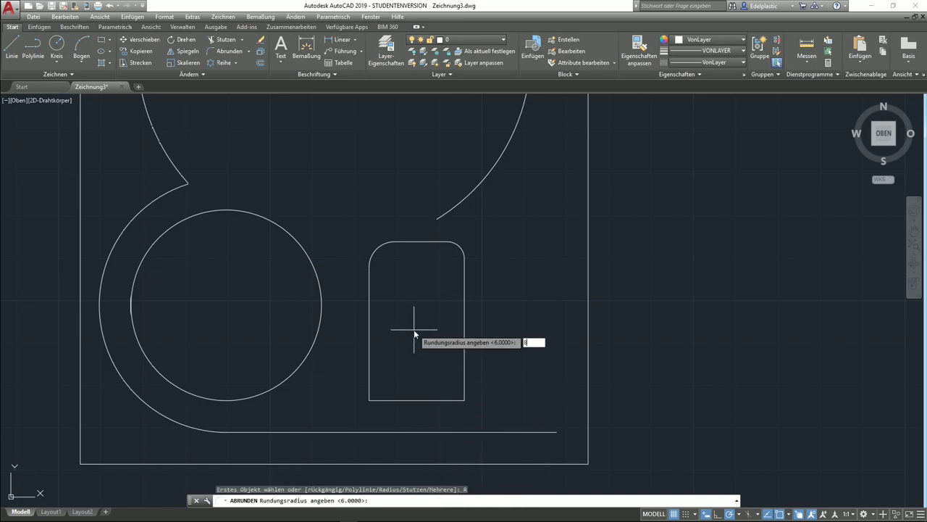
pyautogui.press('Return')
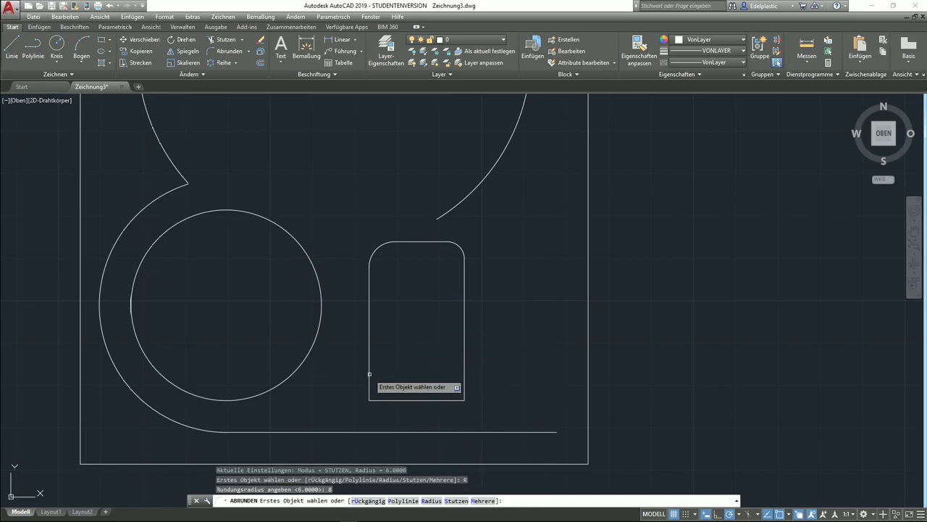
pyautogui.click(370, 374)
pyautogui.click(395, 399)
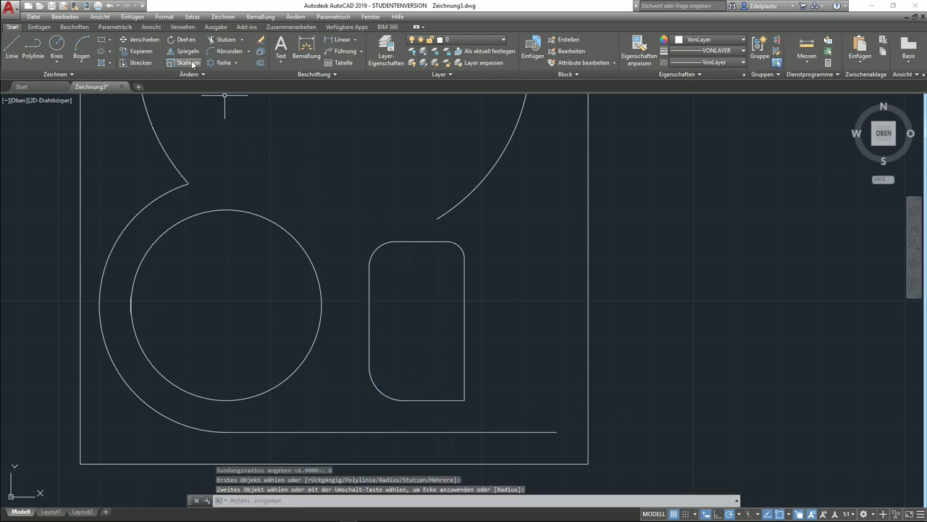
pyautogui.click(221, 51)
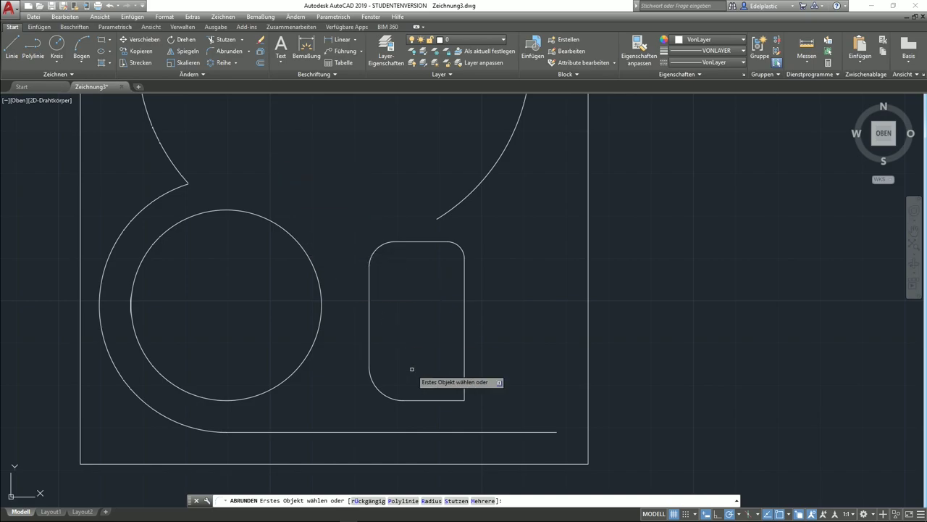
pyautogui.write('R')
pyautogui.press('Return')
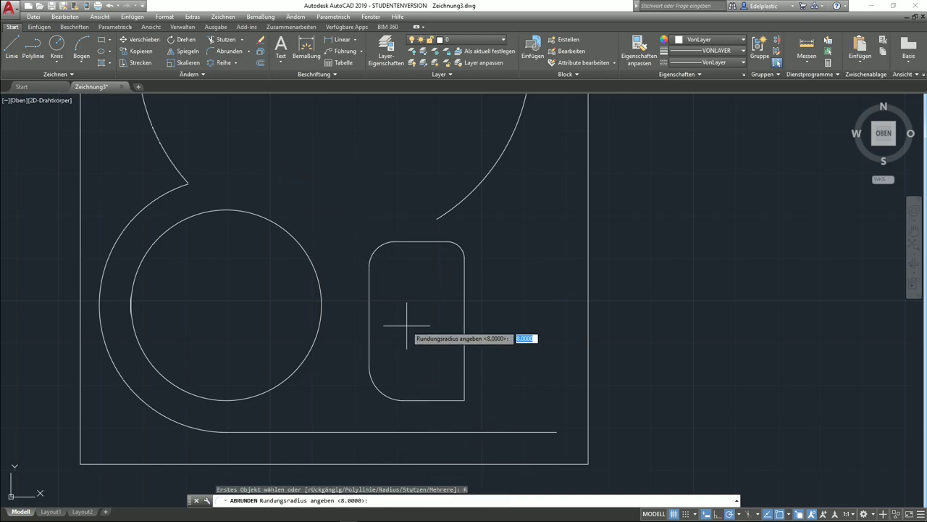
pyautogui.write('0')
pyautogui.press('Return')
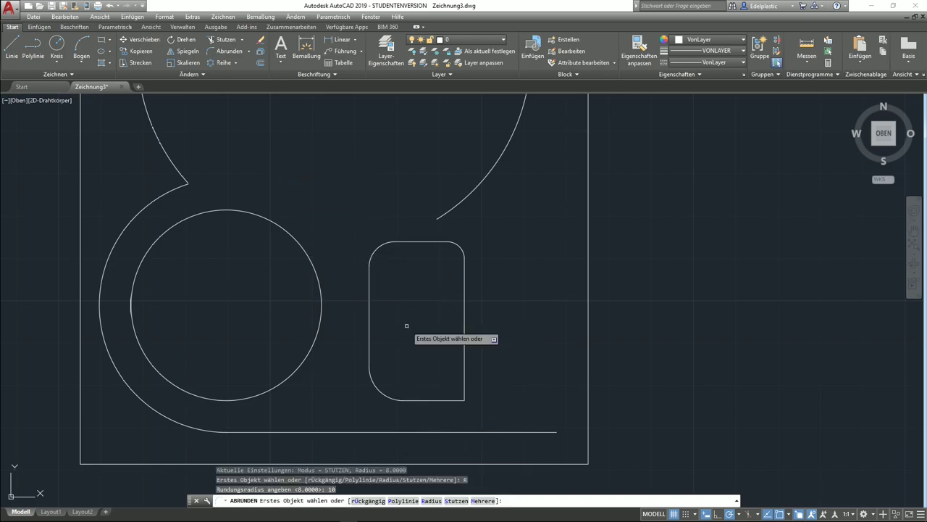
pyautogui.click(464, 372)
pyautogui.click(449, 399)
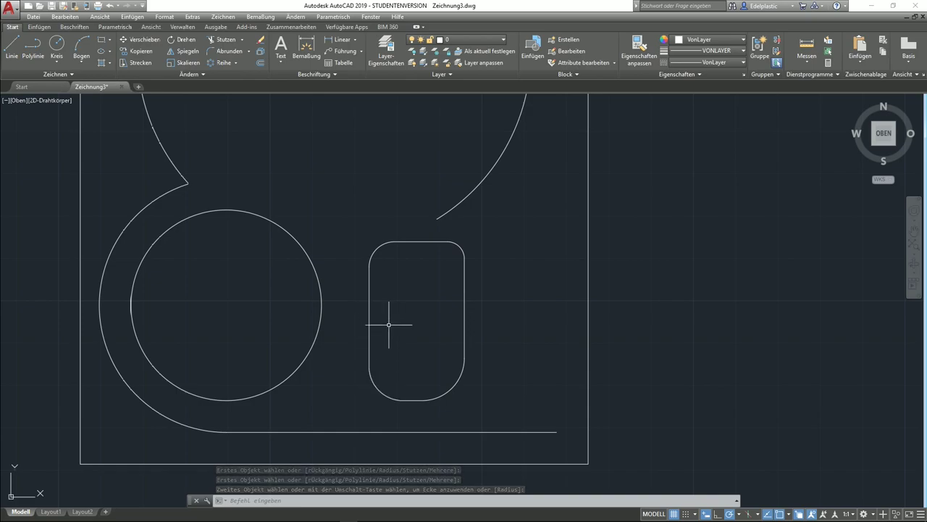
# Zoom out, pan, and zoom back in closely on the left circle beside the slot
pyautogui.scroll(-2, 413, 306)
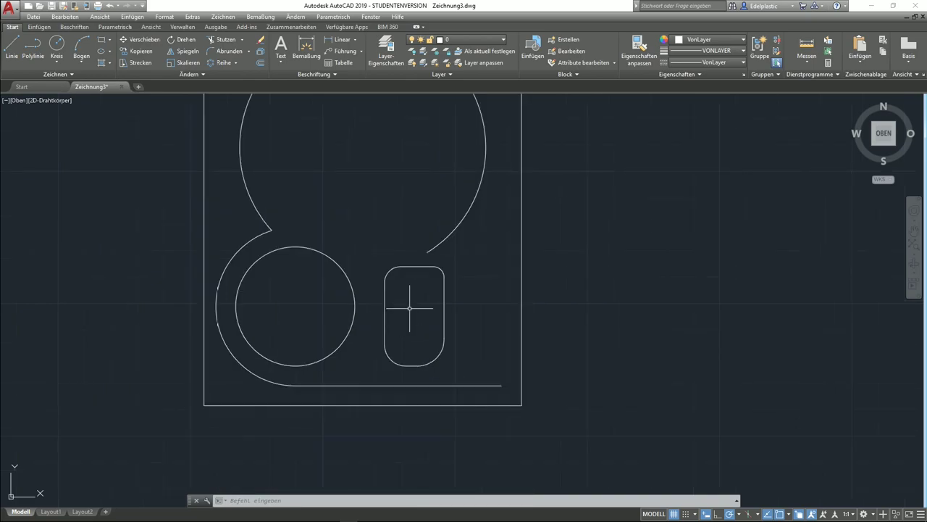
pyautogui.moveTo(413, 320); pyautogui.dragTo(463, 326, button='middle')
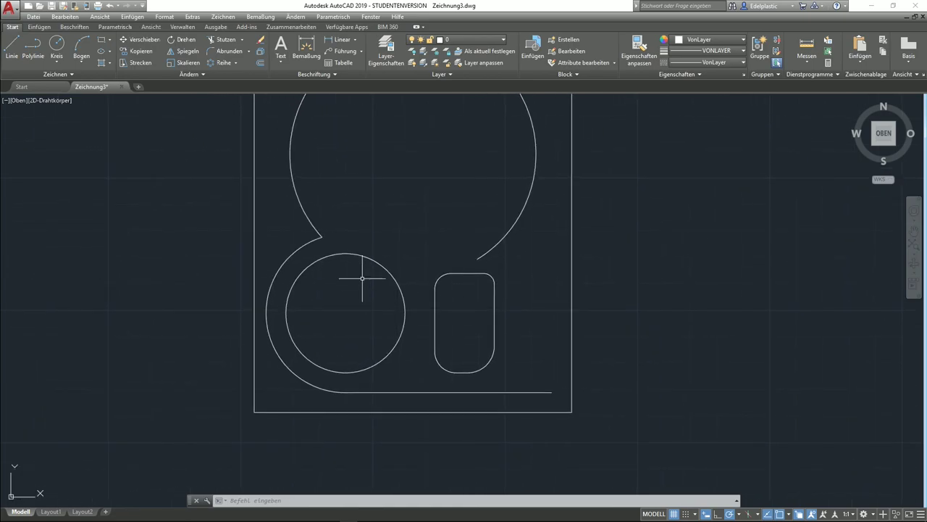
pyautogui.scroll(4, 355, 321)
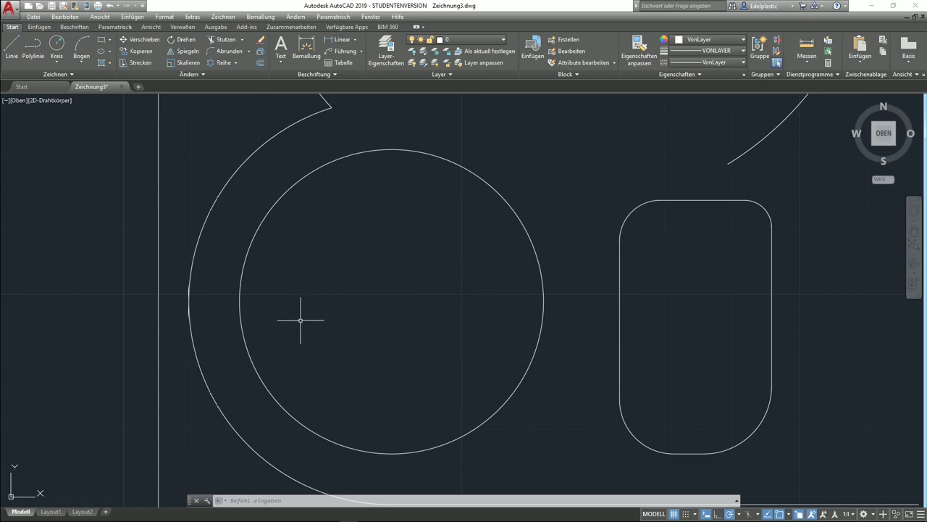
# Draw a radius-15 circle centred on the left circle's centre
pyautogui.click(57, 45)
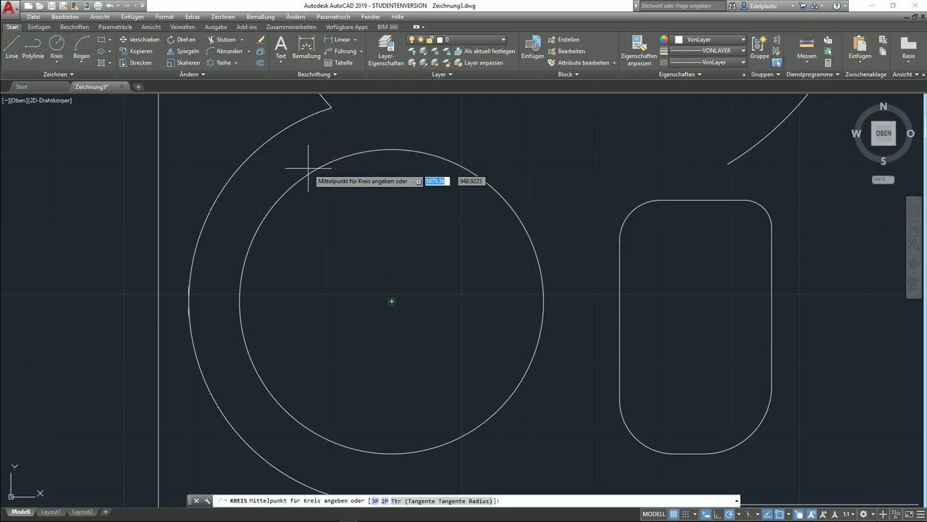
pyautogui.click(391, 301)
pyautogui.write('15')
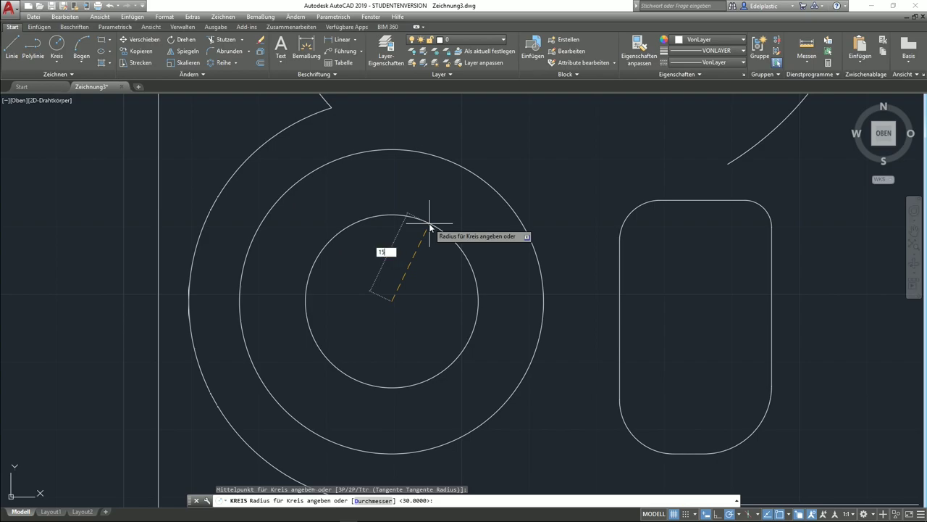
pyautogui.press('Return')
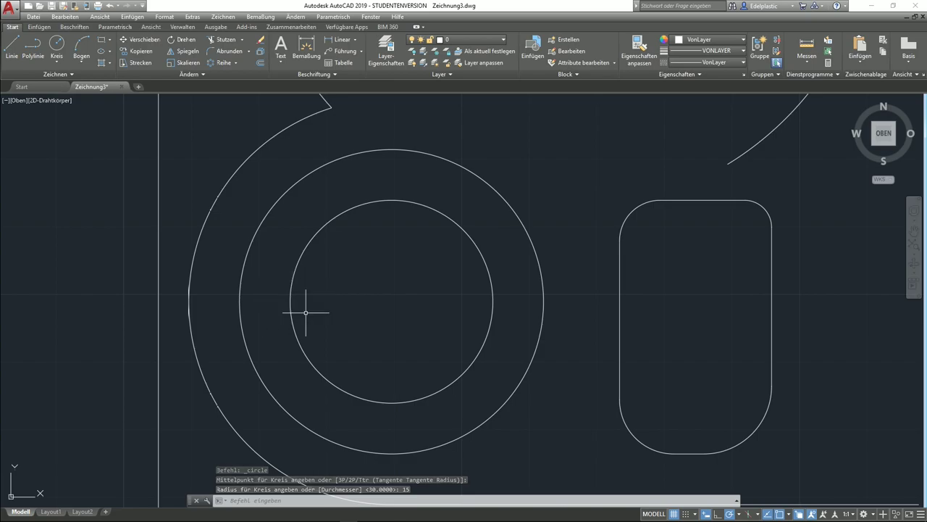
# Draw a horizontal line from the circles' centre to the radius-15 circle's right quadrant
pyautogui.click(12, 48)
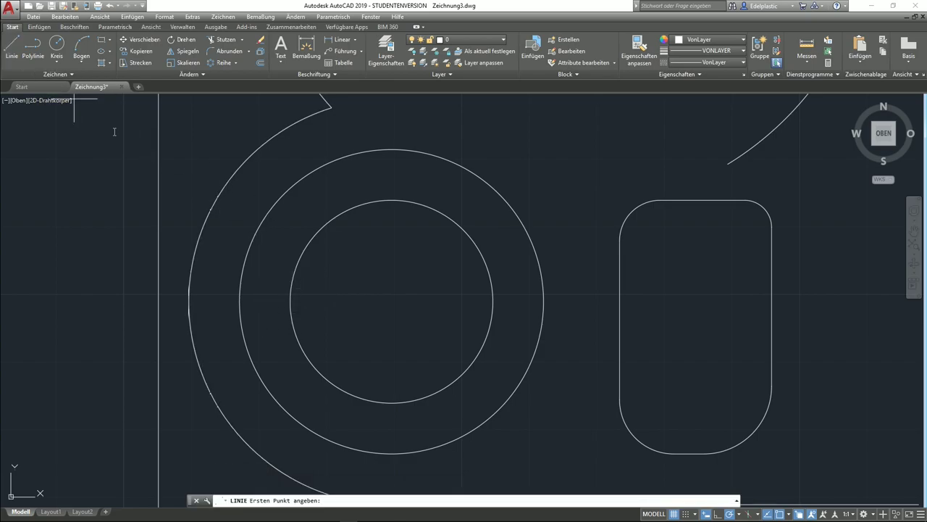
pyautogui.click(391, 301)
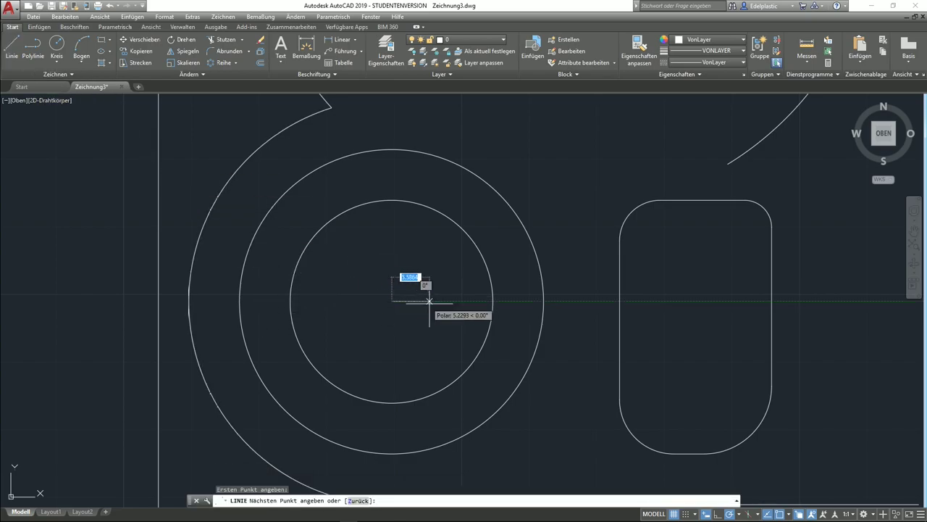
pyautogui.keyDown('shift'); pyautogui.rightClick(478, 300); pyautogui.keyUp('shift')
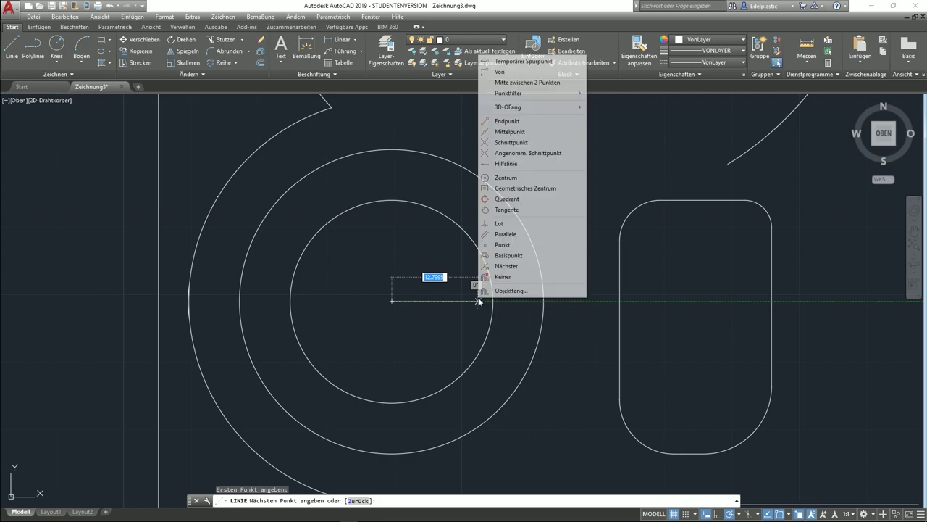
pyautogui.click(513, 200)
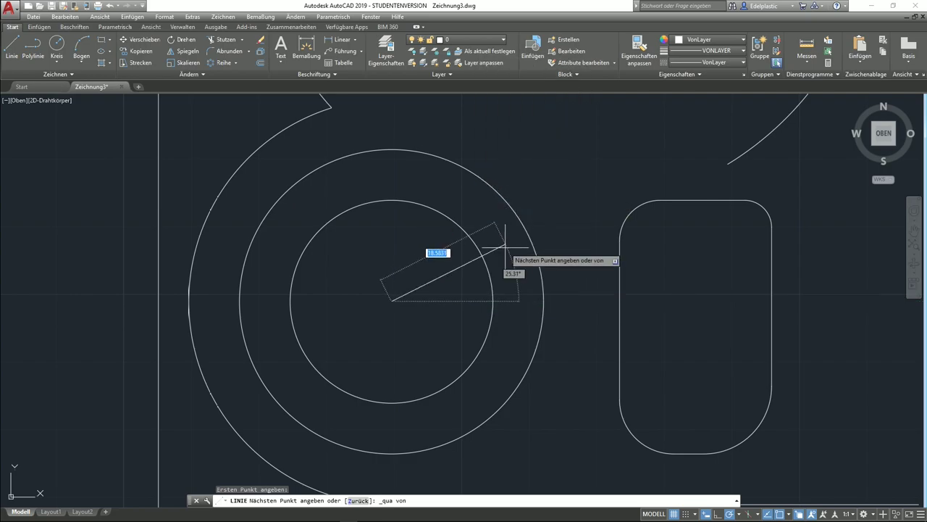
pyautogui.click(493, 300)
pyautogui.rightClick(492, 301)
pyautogui.click(507, 306)
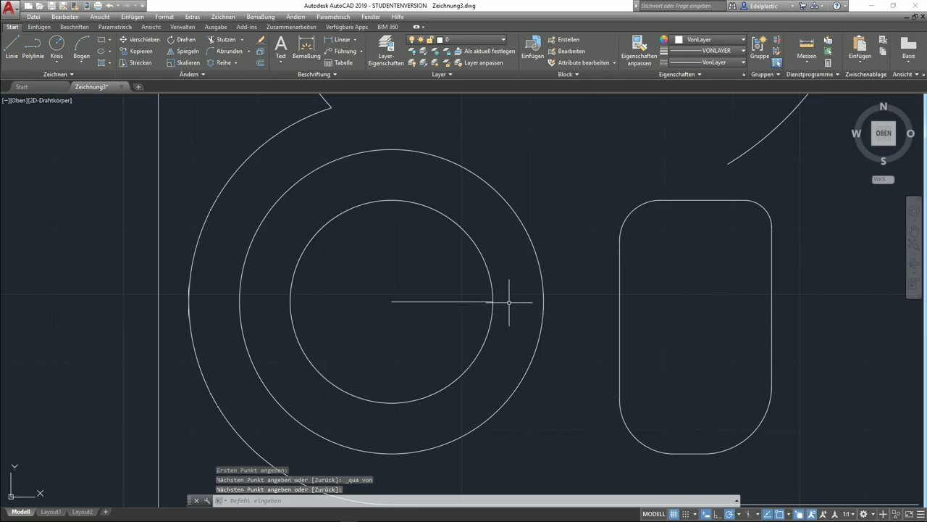
pyautogui.click(62, 45)
# Draw a diameter-6 circle centred on the helper line's outer end
pyautogui.click(492, 300)
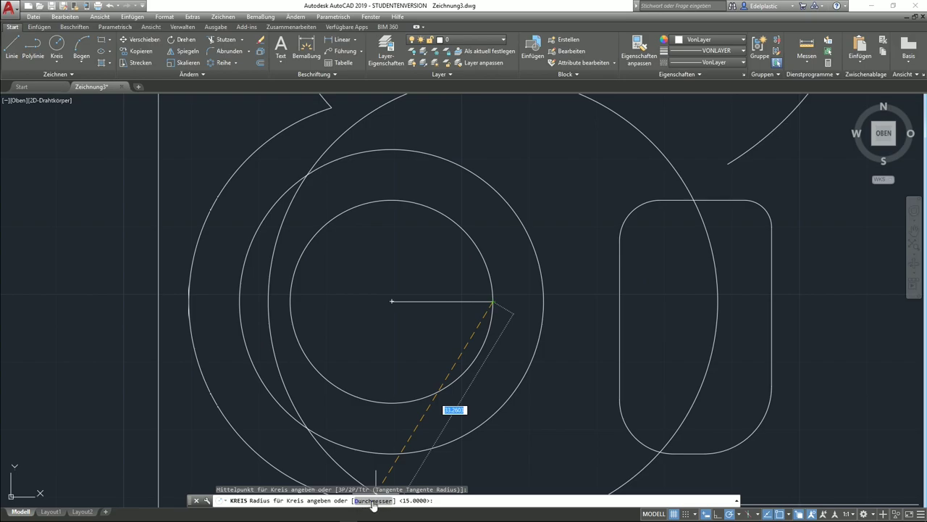
pyautogui.click(374, 501)
pyautogui.write('6')
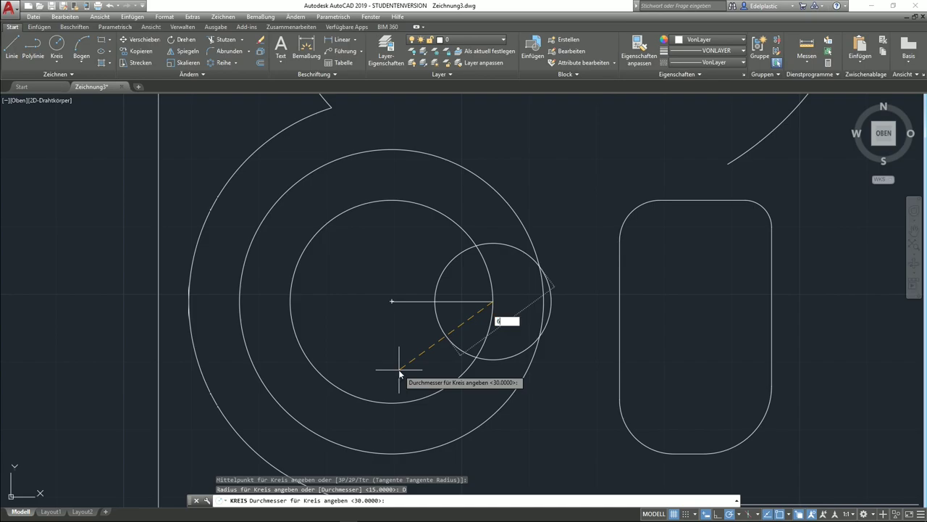
pyautogui.press('Return')
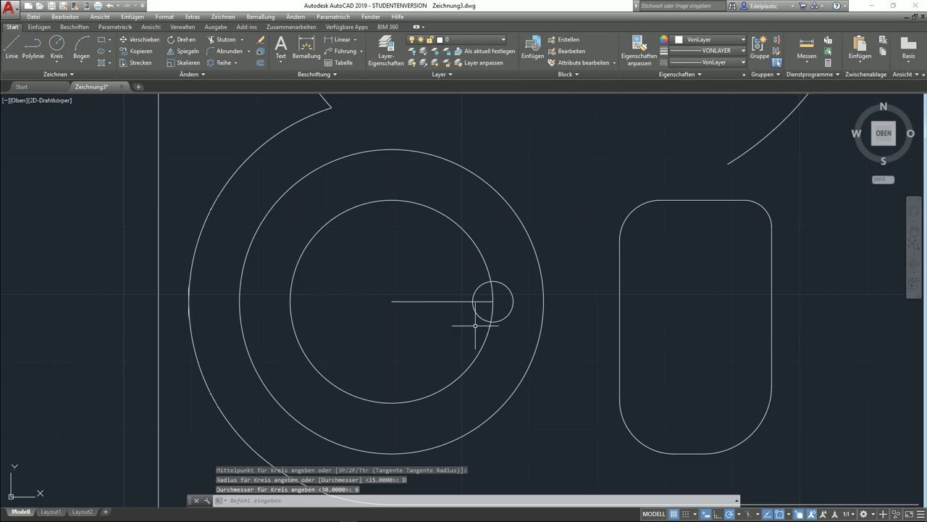
# Delete the horizontal helper line and the radius-15 inner circle
pyautogui.click(423, 331)
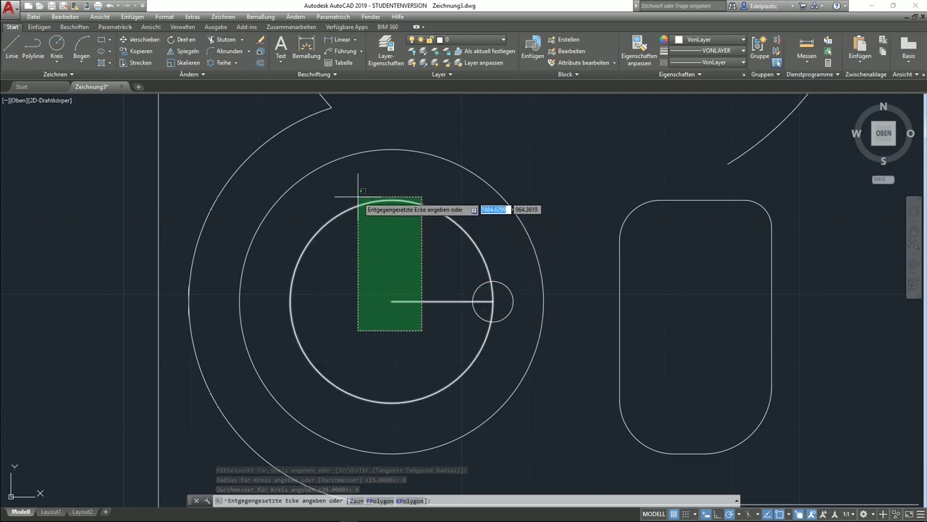
pyautogui.click(370, 239)
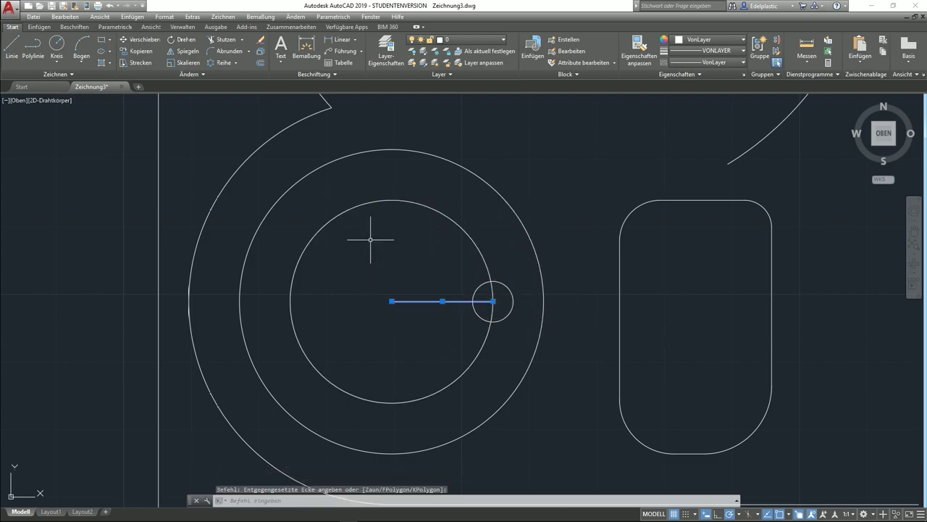
pyautogui.press('Delete')
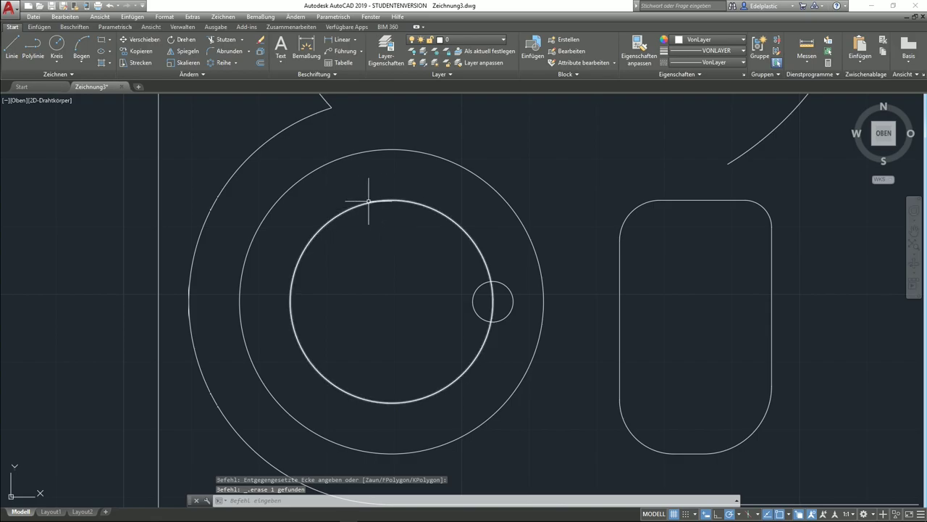
pyautogui.click(361, 203)
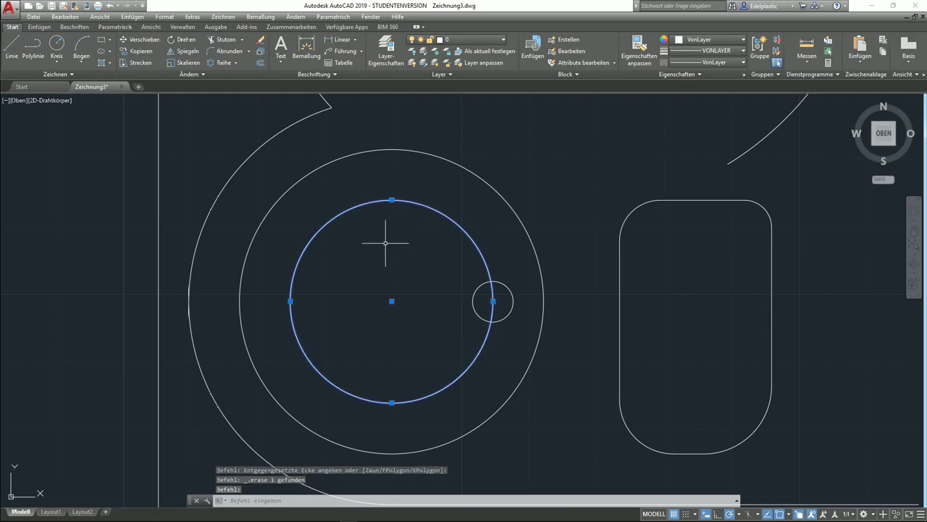
pyautogui.press('Delete')
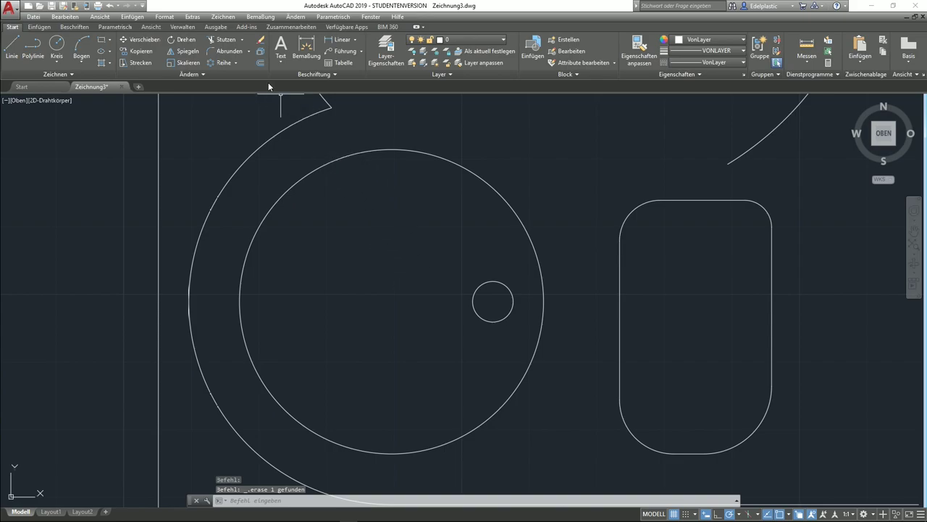
pyautogui.click(235, 62)
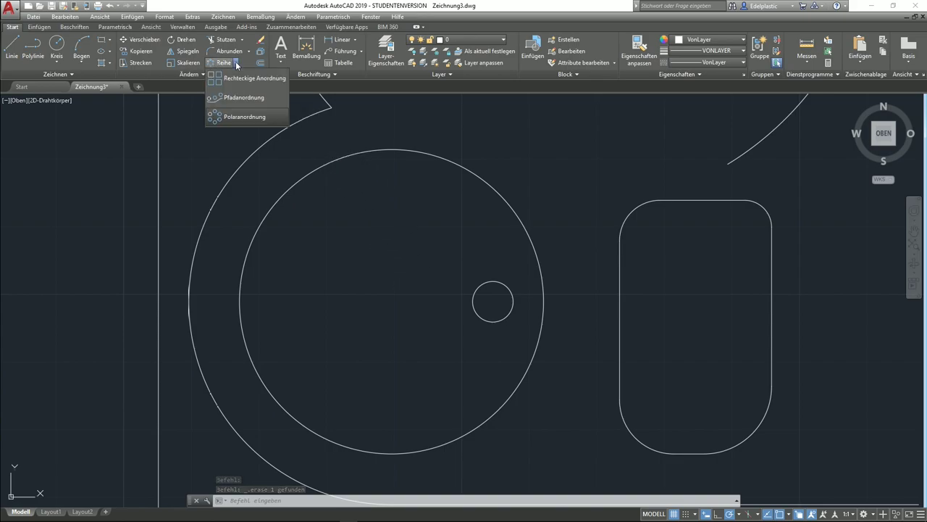
# Polar-array the small circle into 10 copies, 36° apart, around the large circle's centre
pyautogui.click(245, 117)
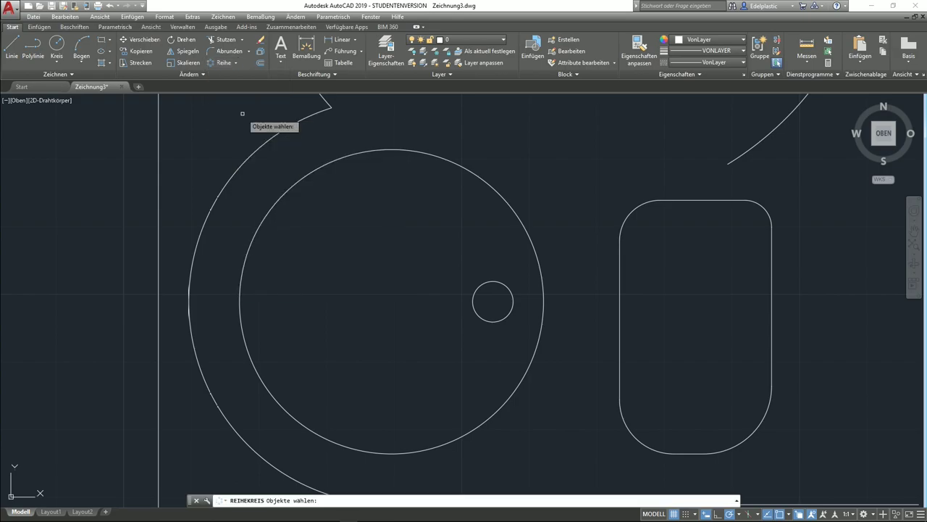
pyautogui.click(482, 284)
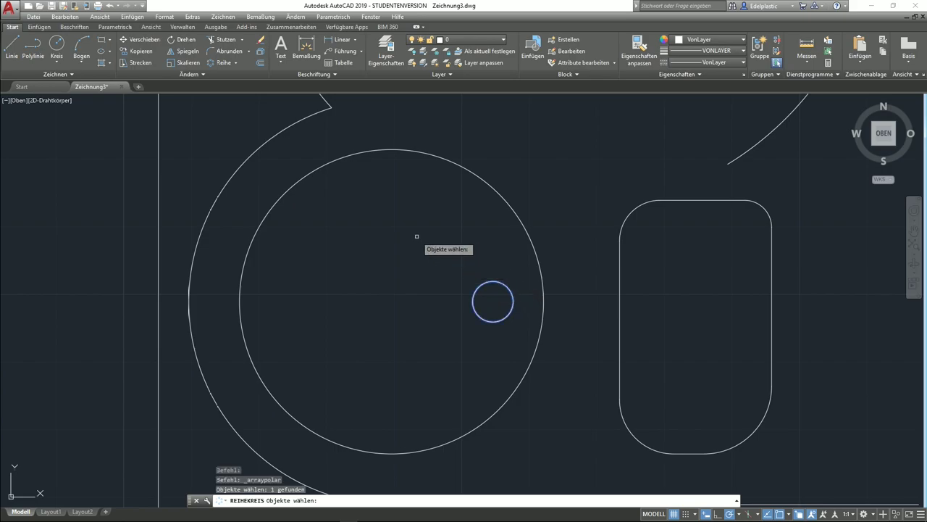
pyautogui.press('Return')
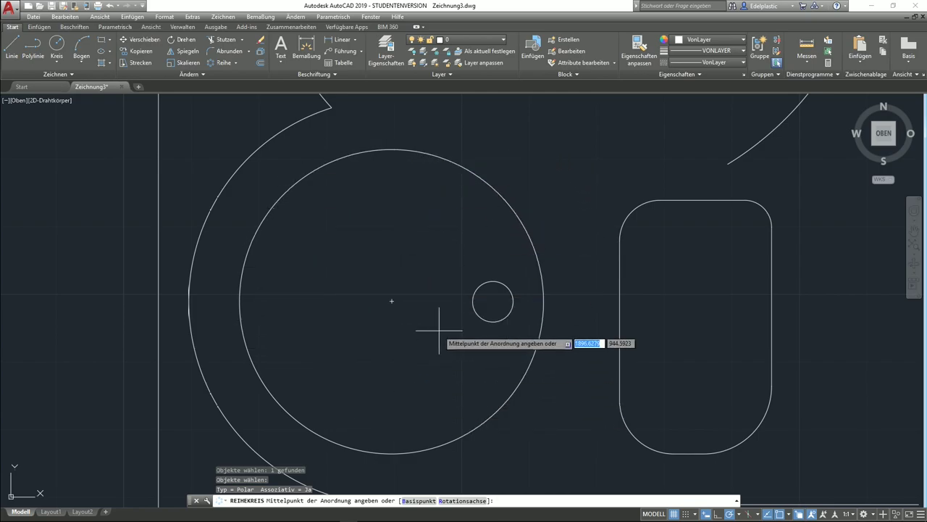
pyautogui.click(391, 300)
pyautogui.write('10')
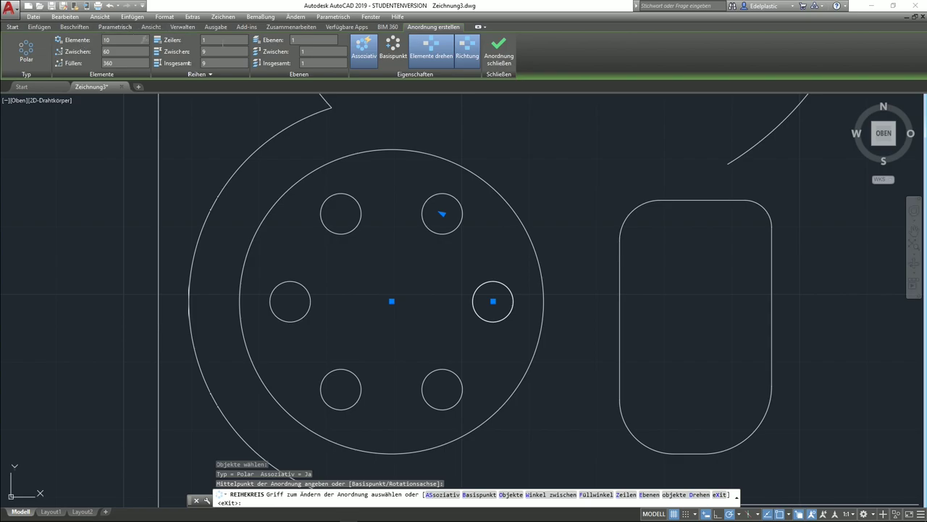
pyautogui.press('Return')
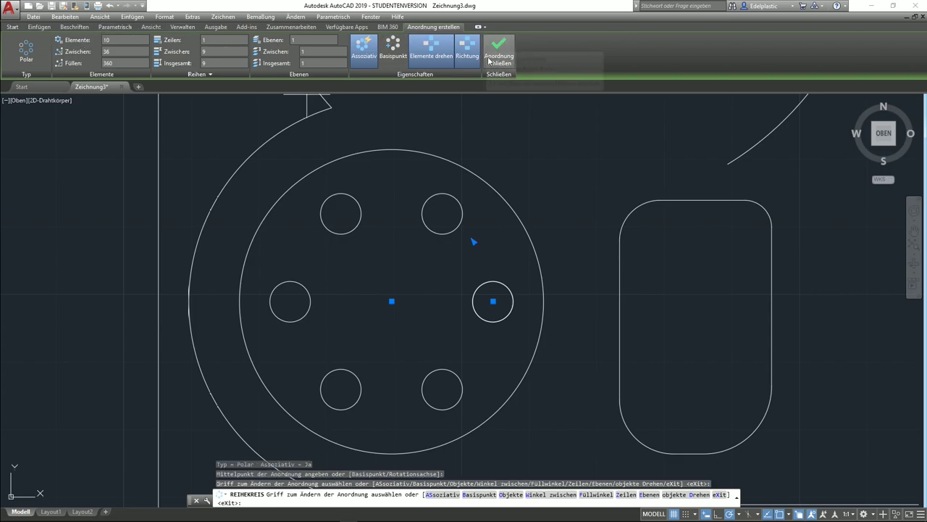
pyautogui.click(502, 47)
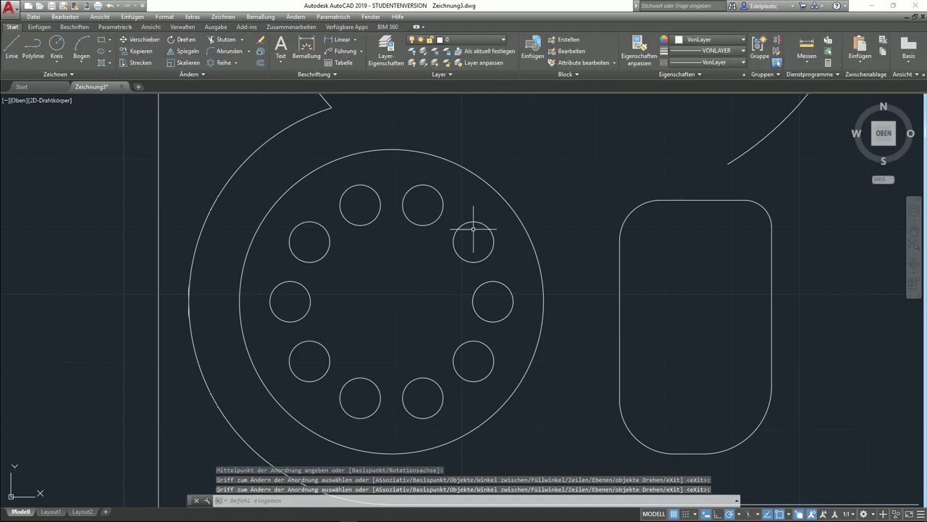
pyautogui.scroll(-6, 474, 232)
pyautogui.scroll(1, 463, 261)
# Set the polar tracking increment to 42.37° in the status bar
pyautogui.scroll(2, 376, 276)
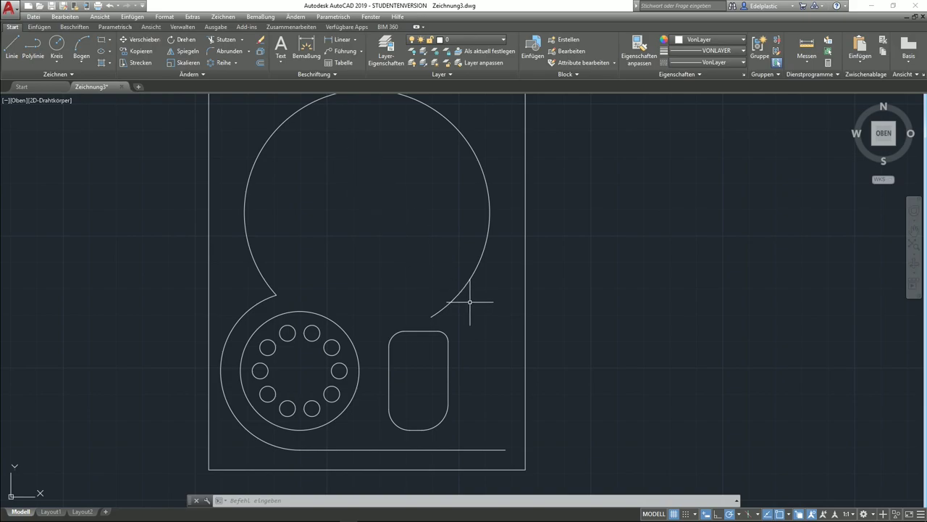
pyautogui.click(739, 514)
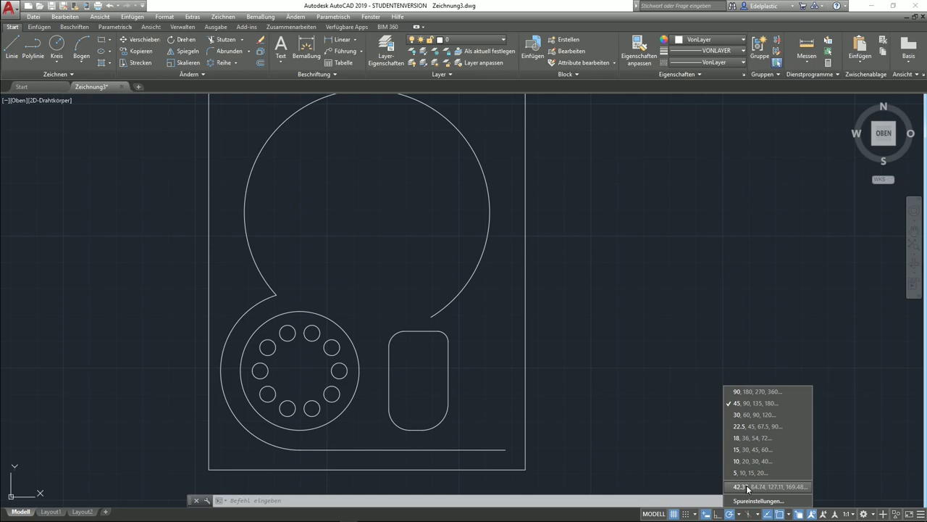
pyautogui.click(747, 486)
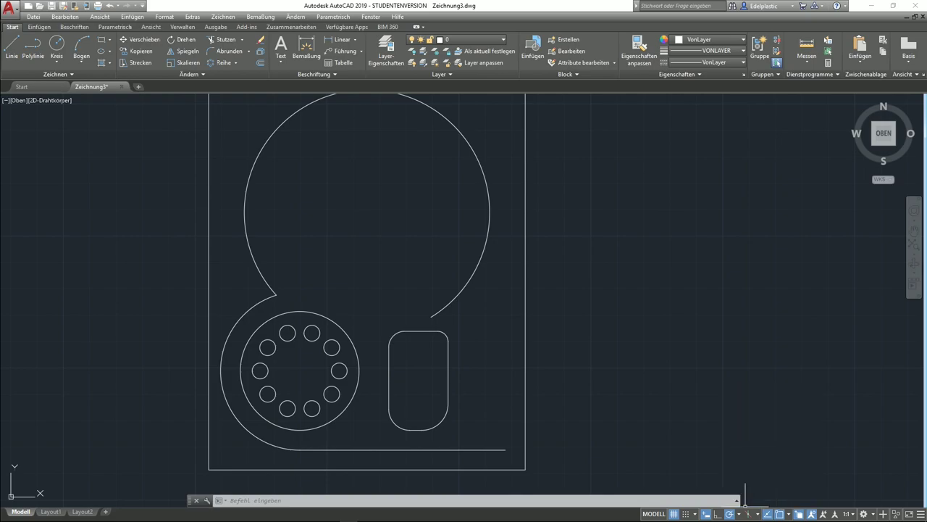
pyautogui.click(736, 514)
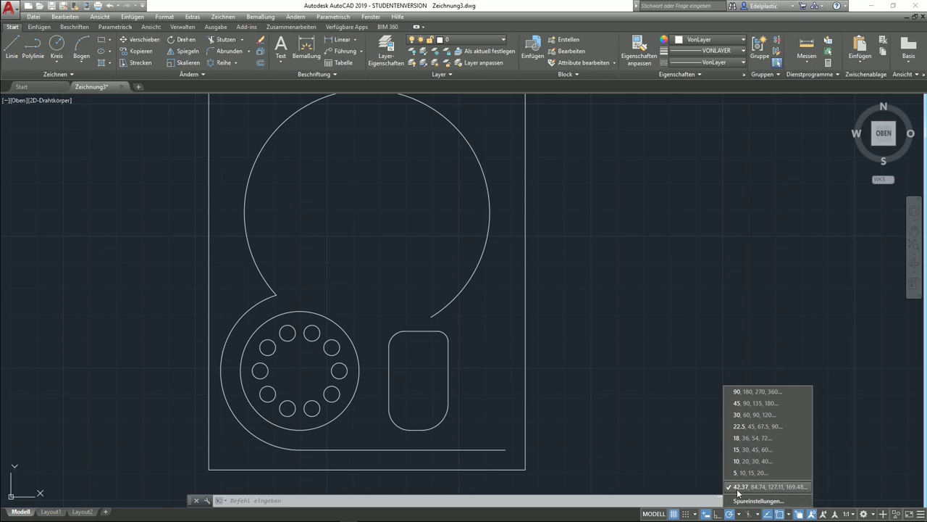
pyautogui.click(7, 50)
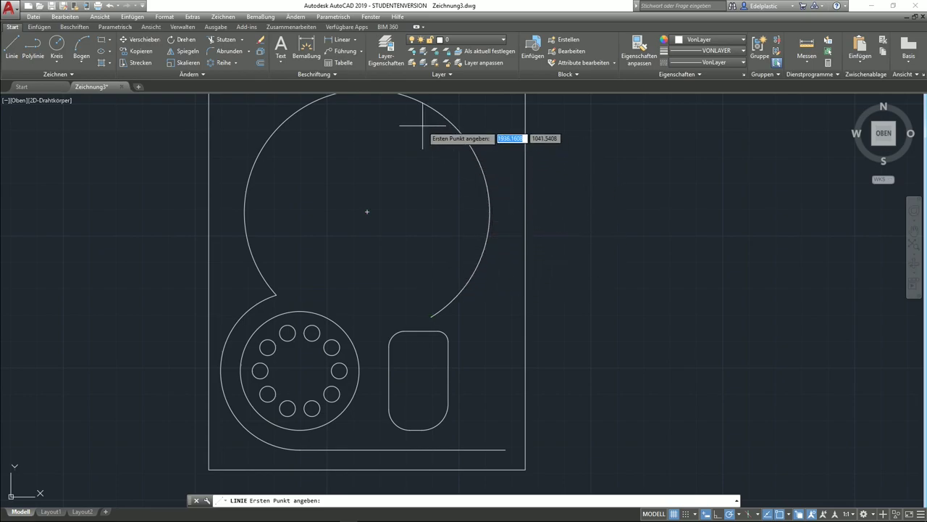
# Draw a line at 42.37° from the large circle's centre to beyond the rectangle's top edge
pyautogui.click(368, 211)
pyautogui.moveTo(437, 190); pyautogui.dragTo(381, 274, button='middle')
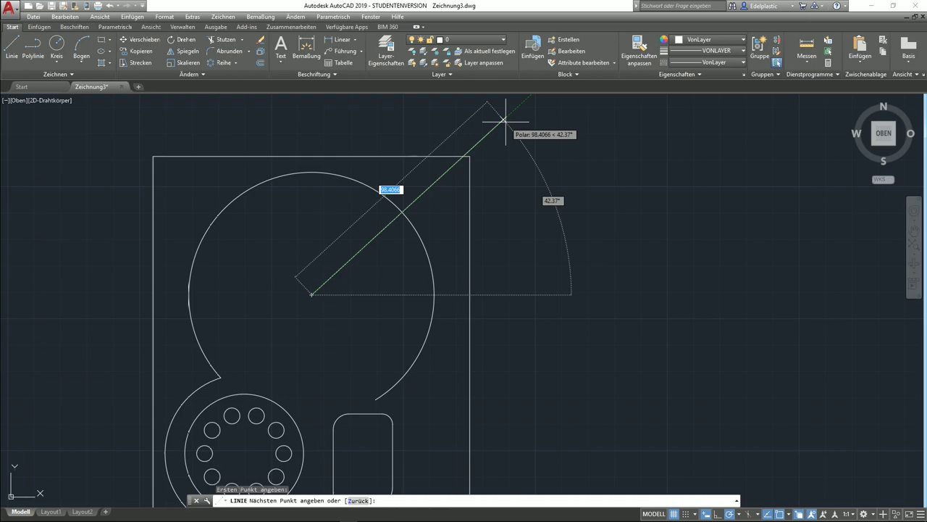
pyautogui.click(503, 121)
pyautogui.rightClick(503, 120)
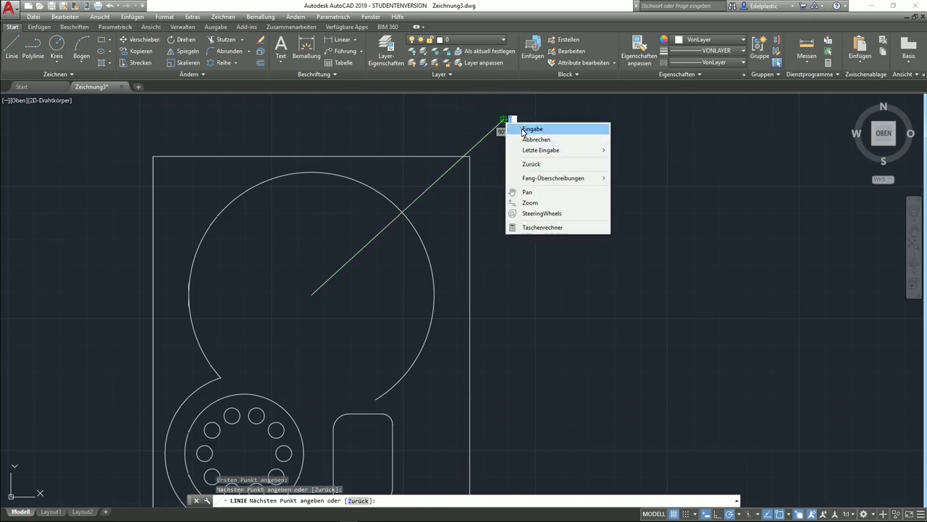
pyautogui.click(516, 128)
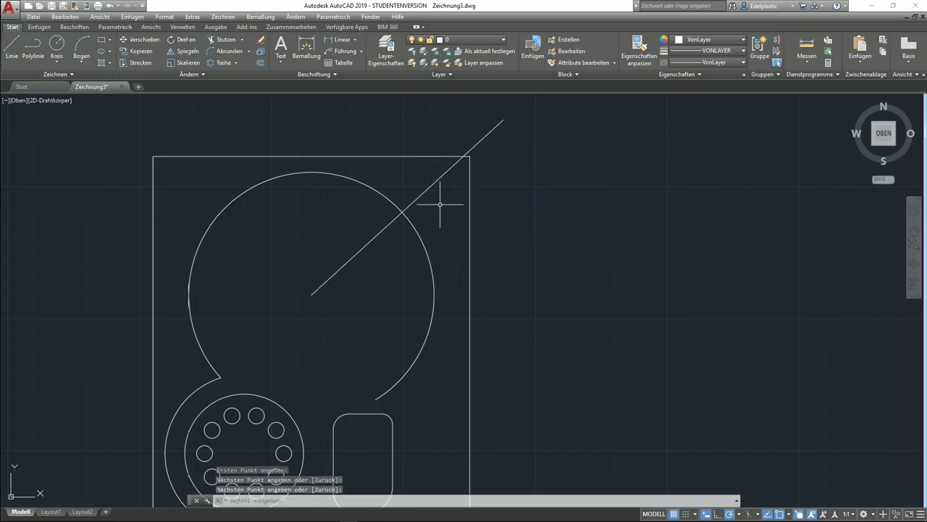
# Mirror the angled line about a horizontal axis through its lower end, deleting the original
pyautogui.click(183, 52)
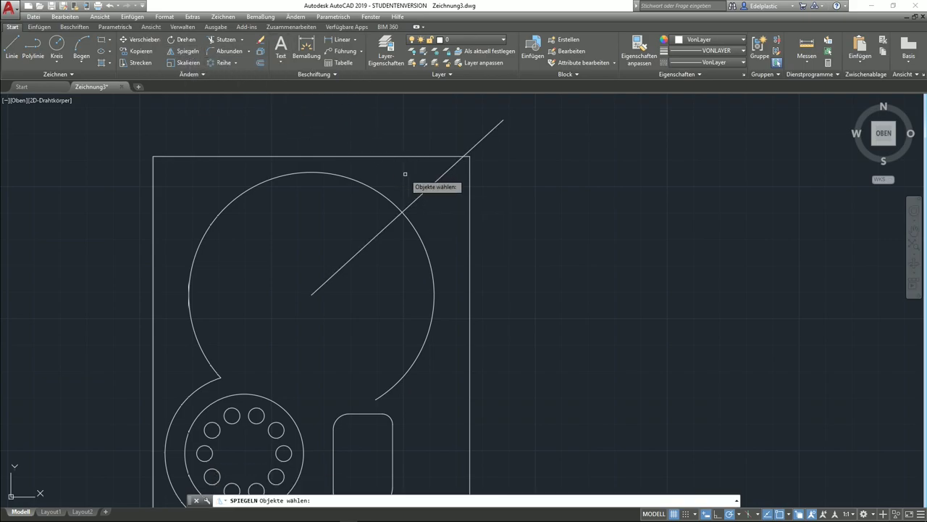
pyautogui.click(427, 188)
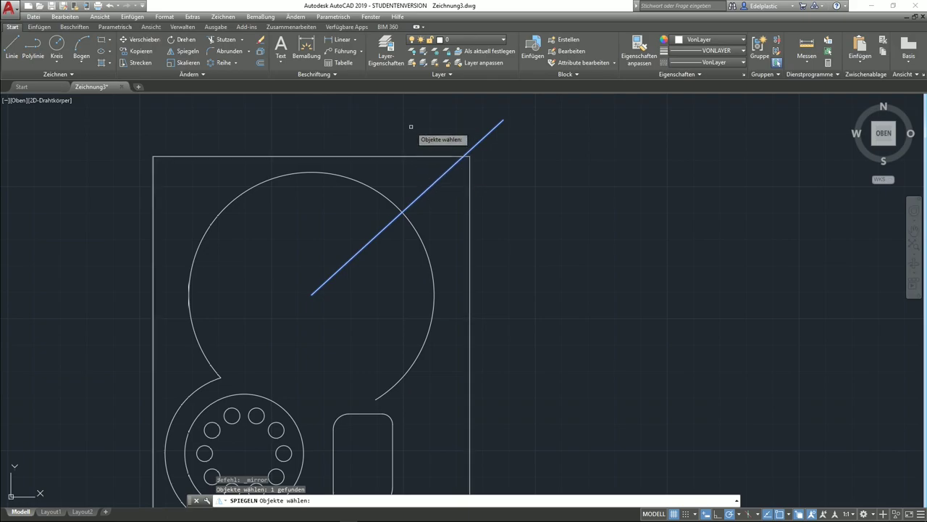
pyautogui.press('Return')
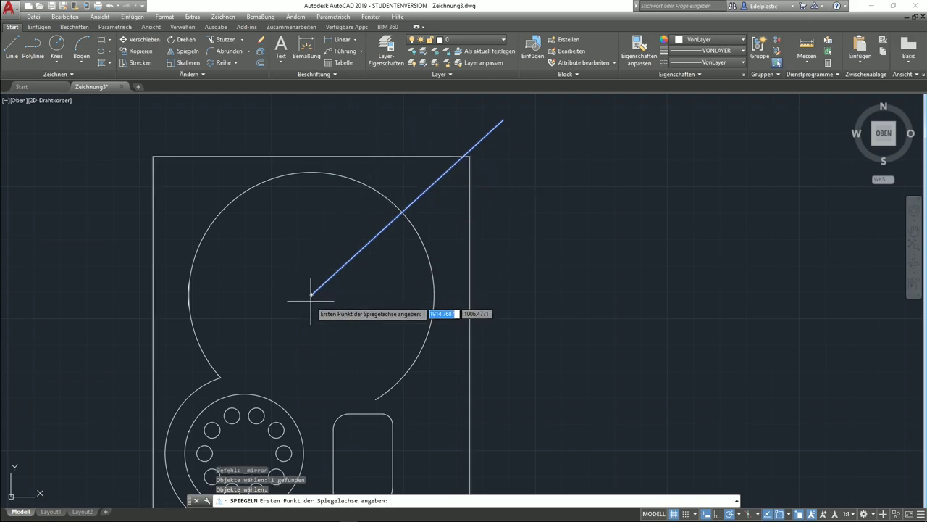
pyautogui.click(311, 295)
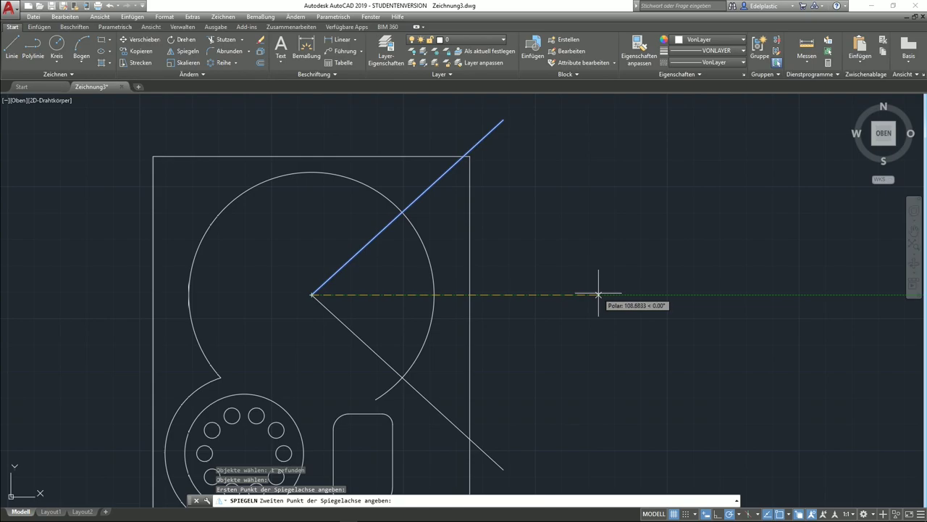
pyautogui.click(598, 294)
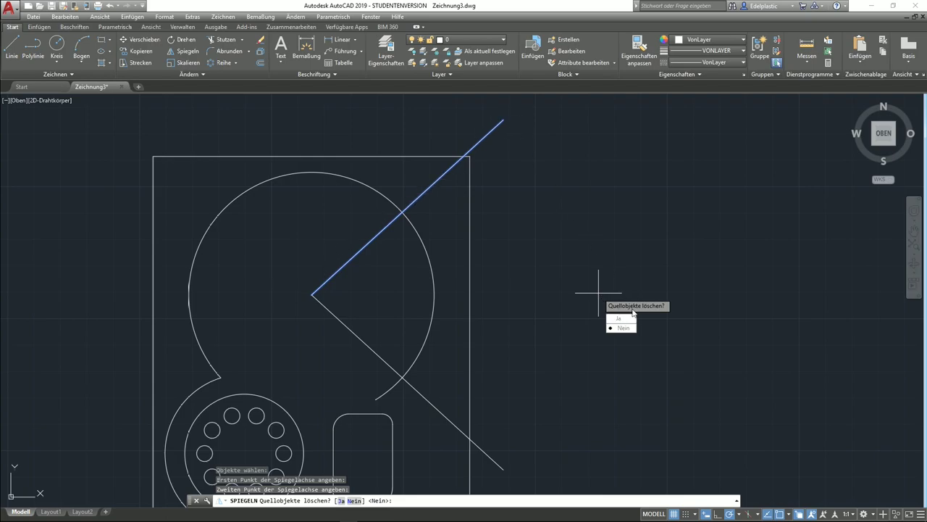
pyautogui.click(629, 320)
pyautogui.scroll(-2, 558, 335)
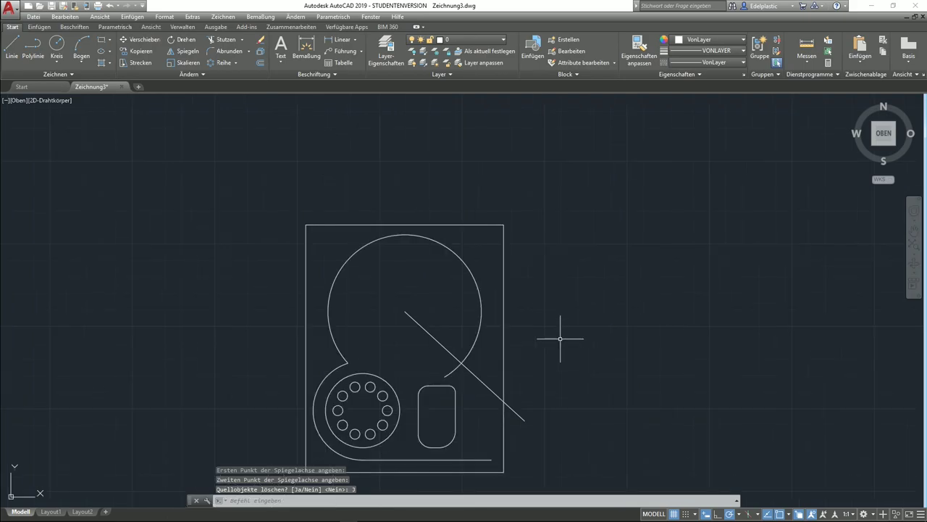
pyautogui.moveTo(559, 335); pyautogui.dragTo(613, 232, button='middle')
pyautogui.scroll(2, 561, 313)
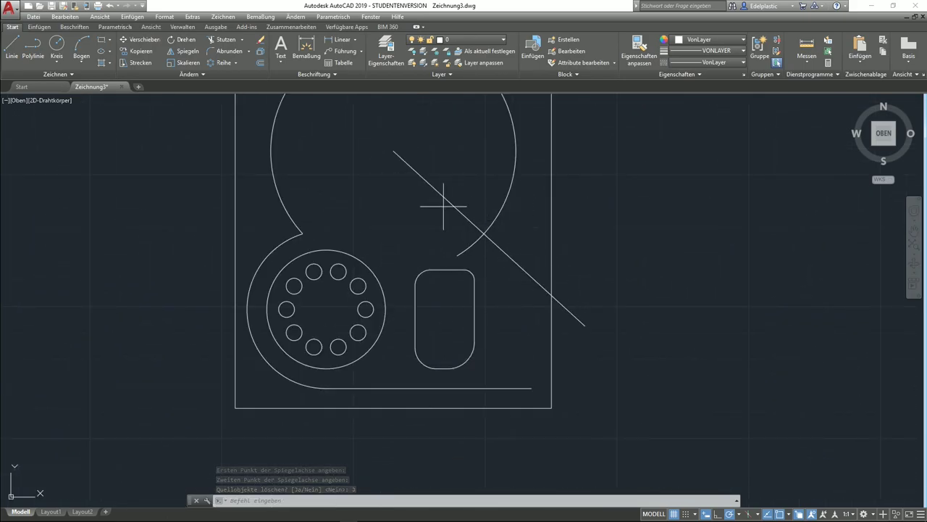
# Mirror the angled line about a vertical axis through its top end, keeping the original
pyautogui.moveTo(441, 200); pyautogui.dragTo(414, 161)
pyautogui.click(187, 51)
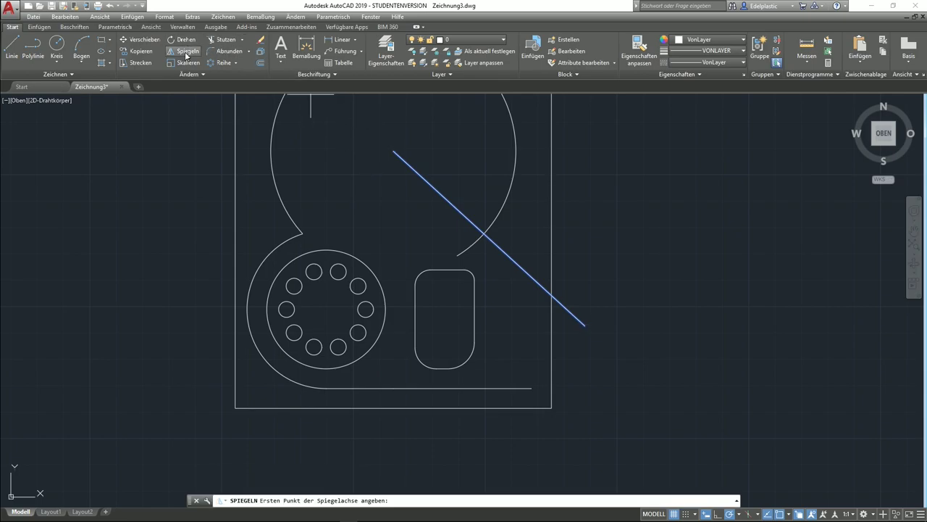
pyautogui.click(393, 151)
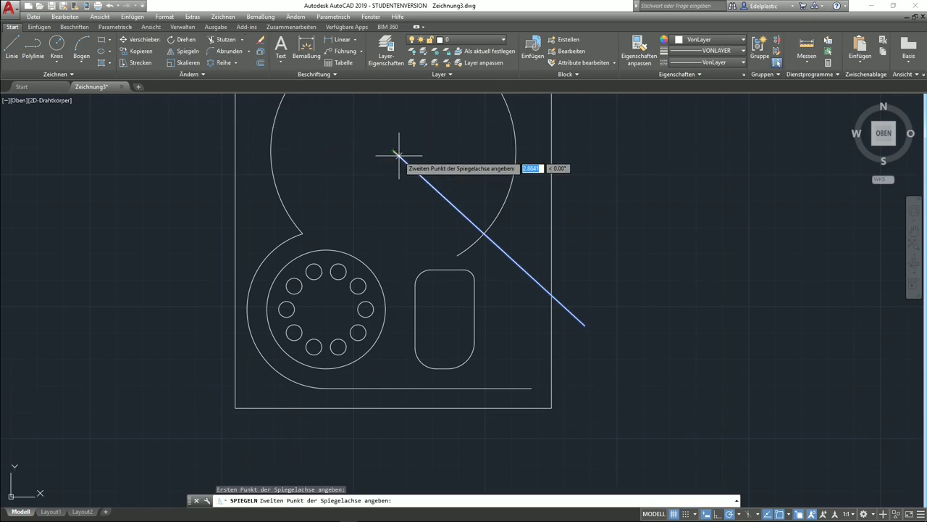
pyautogui.click(393, 255)
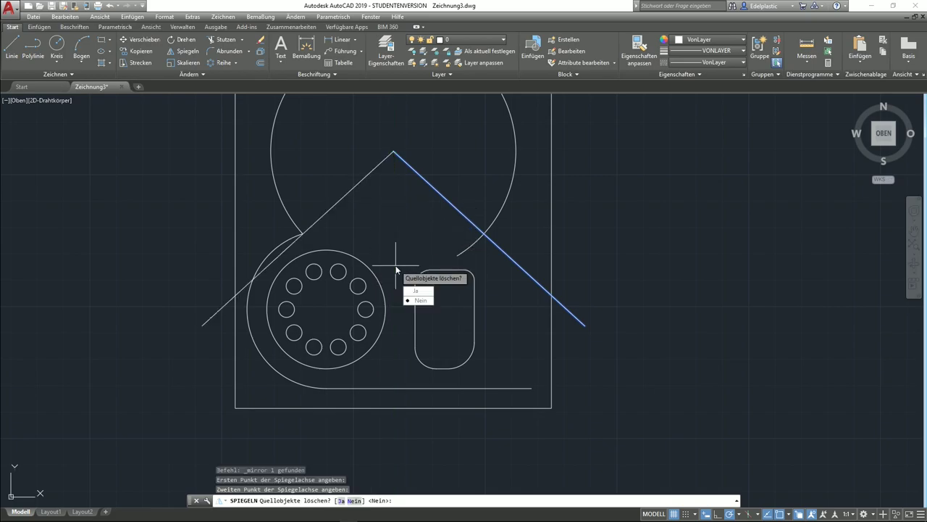
pyautogui.click(418, 301)
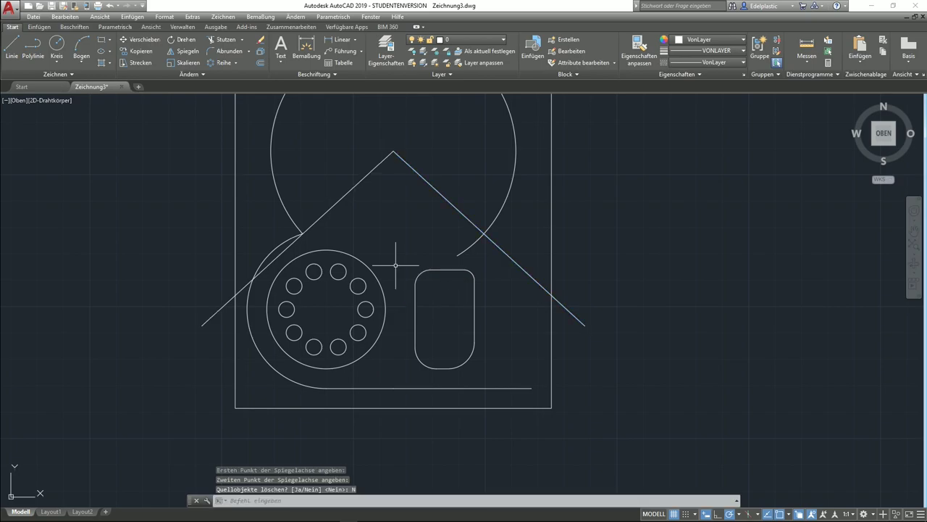
pyautogui.moveTo(387, 206); pyautogui.dragTo(379, 209, button='middle')
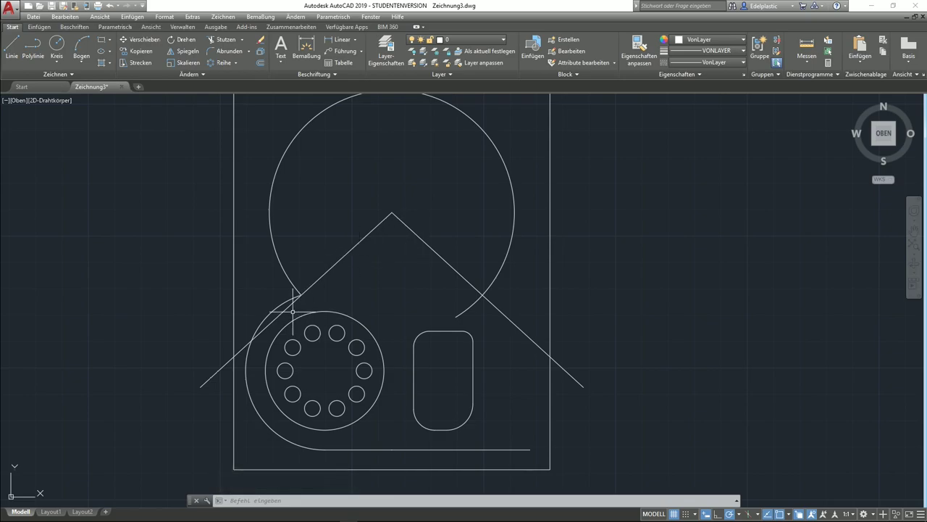
# Draw a line from the right roof line's intersection with the large circle to the bottom line's right end
pyautogui.scroll(6, 290, 310)
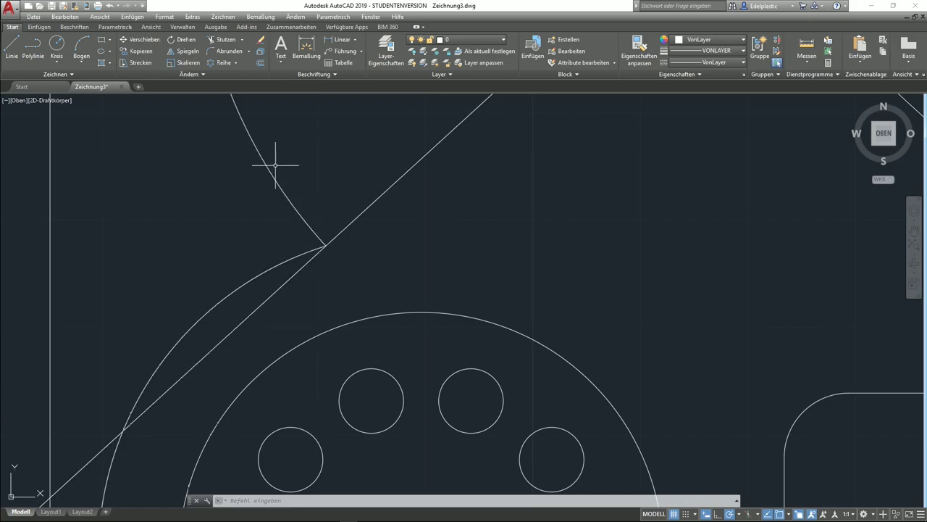
pyautogui.scroll(-6, 362, 258)
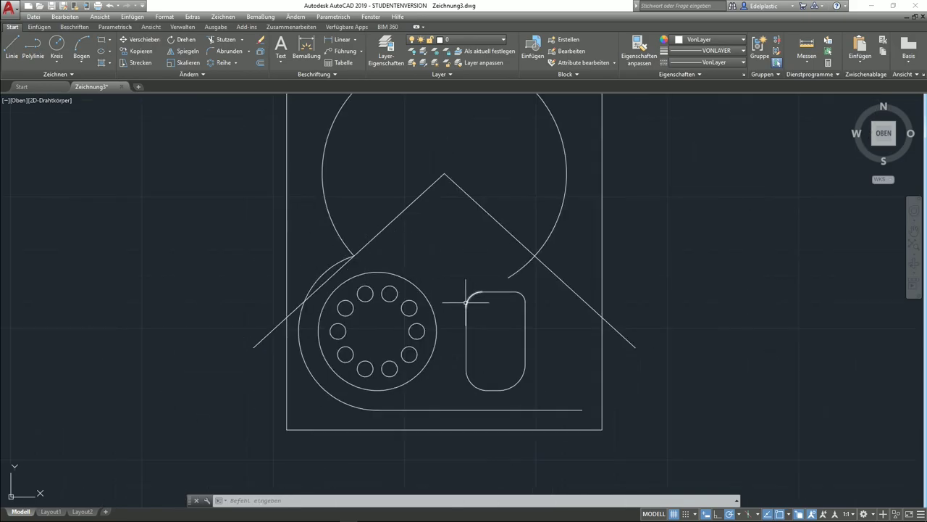
pyautogui.moveTo(468, 303); pyautogui.dragTo(406, 338, button='middle')
pyautogui.moveTo(465, 368); pyautogui.dragTo(389, 278, button='middle')
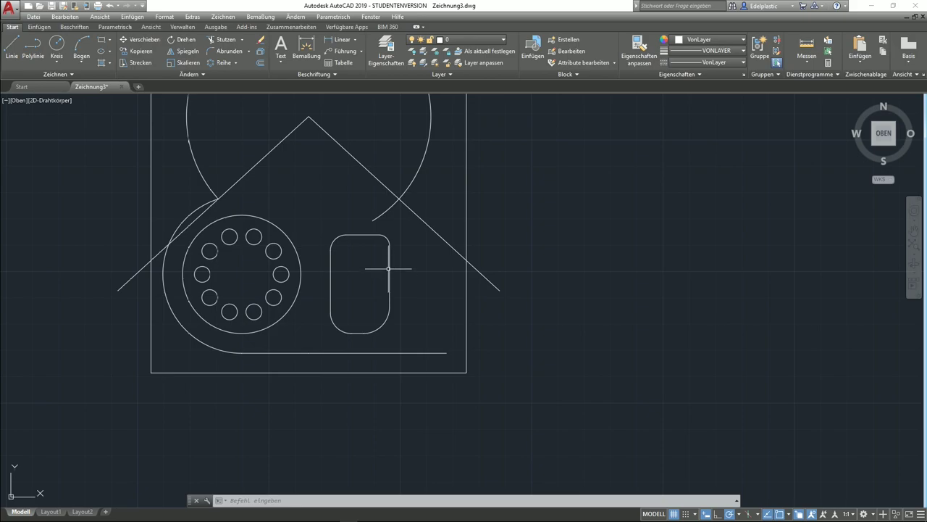
pyautogui.click(17, 57)
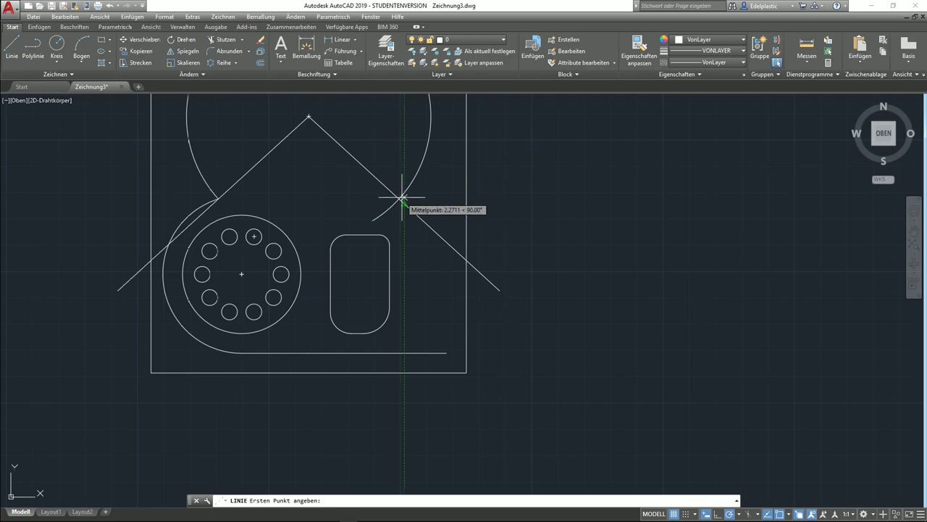
pyautogui.scroll(3, 402, 197)
pyautogui.scroll(2, 391, 202)
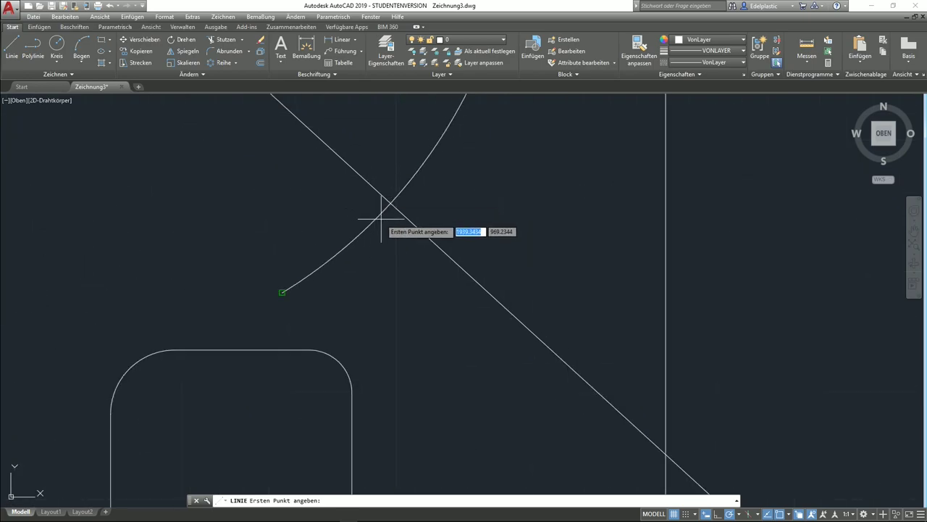
pyautogui.keyDown('shift'); pyautogui.rightClick(266, 183); pyautogui.keyUp('shift')
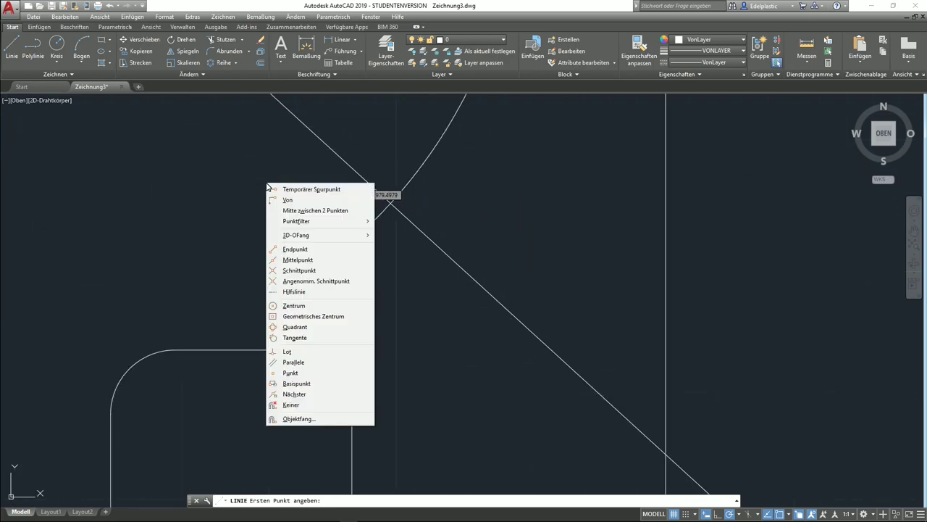
pyautogui.click(303, 272)
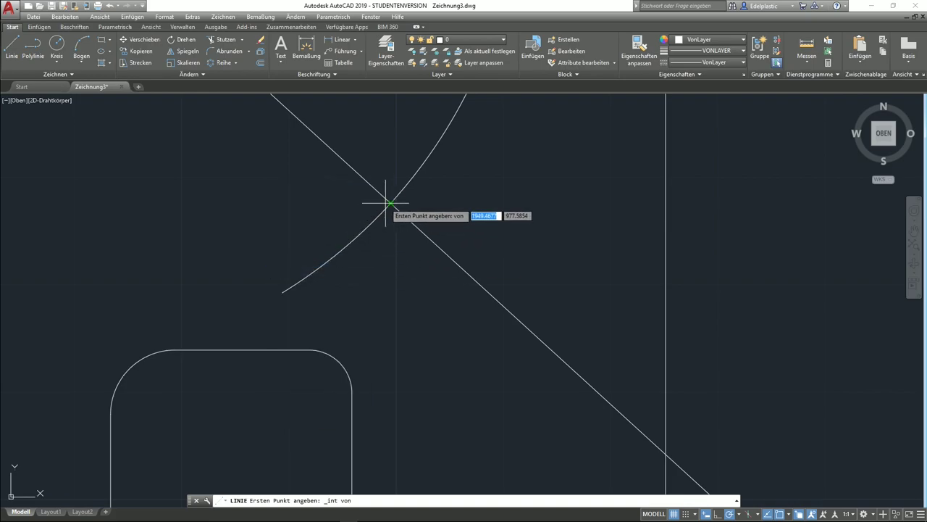
pyautogui.click(391, 203)
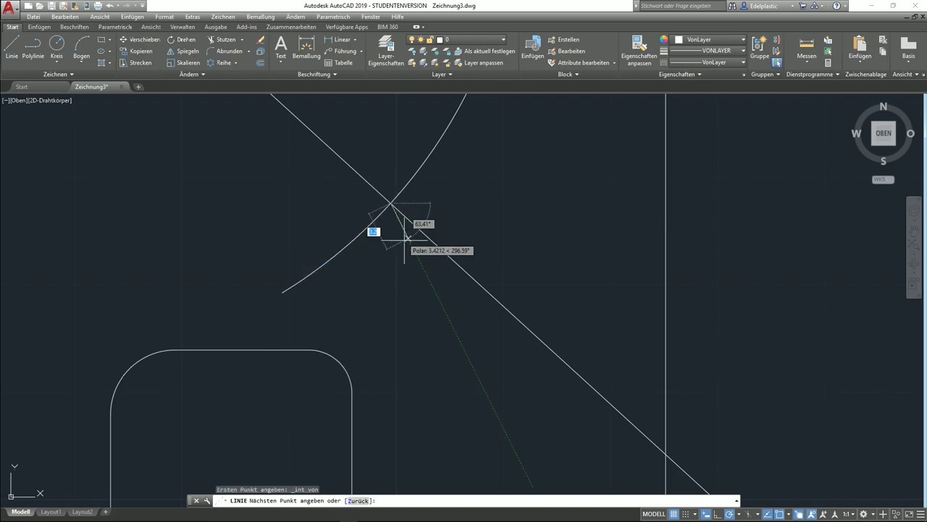
pyautogui.scroll(-3, 413, 312)
pyautogui.scroll(1, 435, 341)
pyautogui.scroll(1, 415, 269)
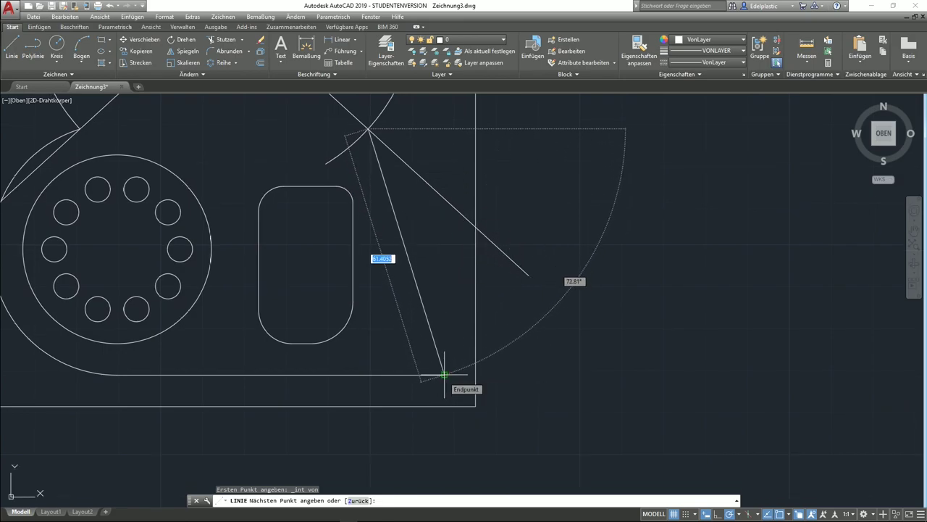
pyautogui.click(444, 374)
pyautogui.rightClick(450, 305)
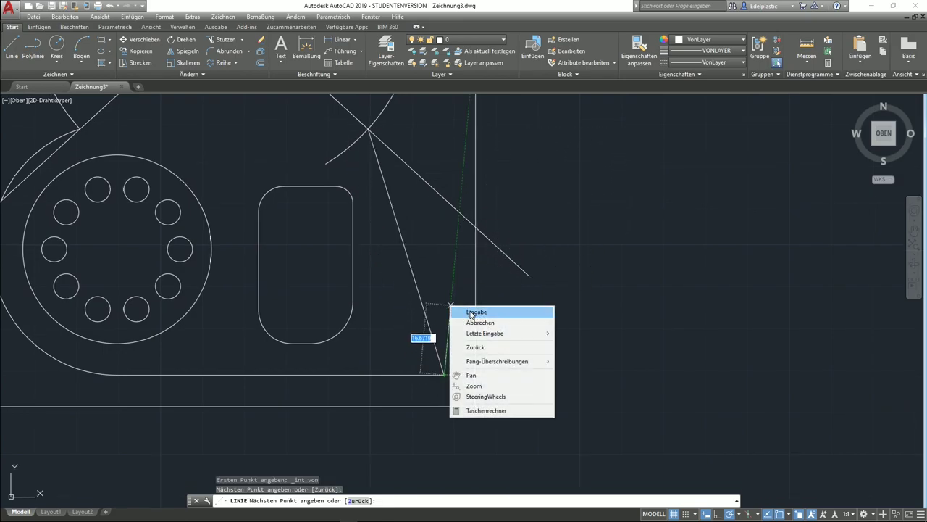
pyautogui.click(471, 314)
pyautogui.scroll(-3, 428, 265)
pyautogui.moveTo(428, 265); pyautogui.dragTo(482, 352, button='middle')
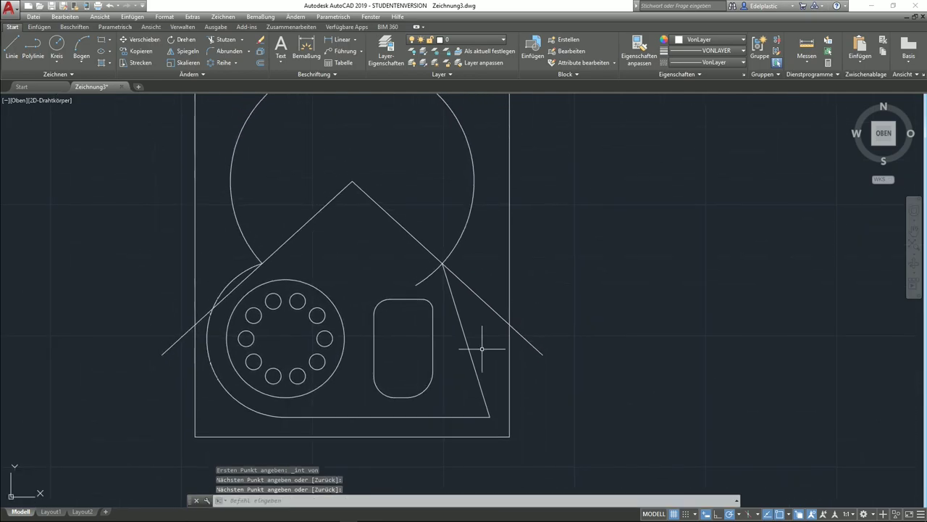
# Trim the large circle's short arc tail below the right roof line, using all edges as cutting edges
pyautogui.click(227, 41)
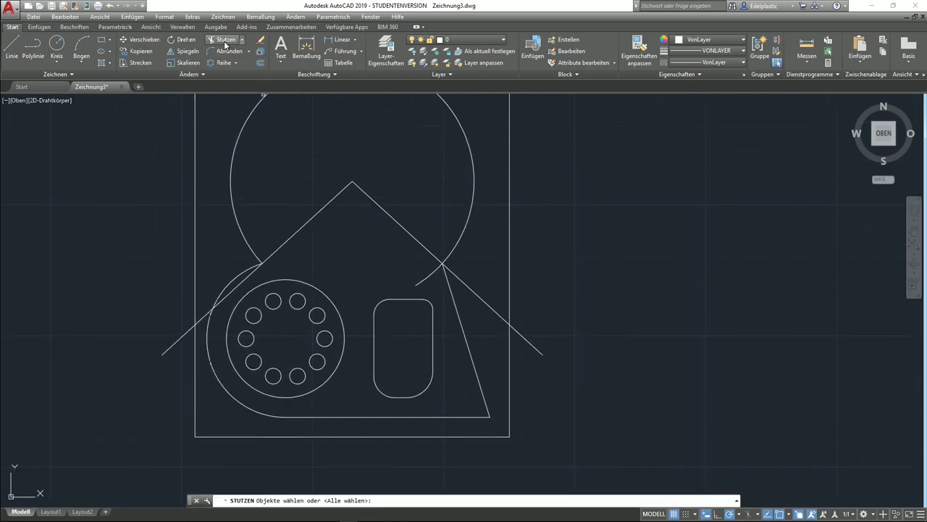
pyautogui.press('Return')
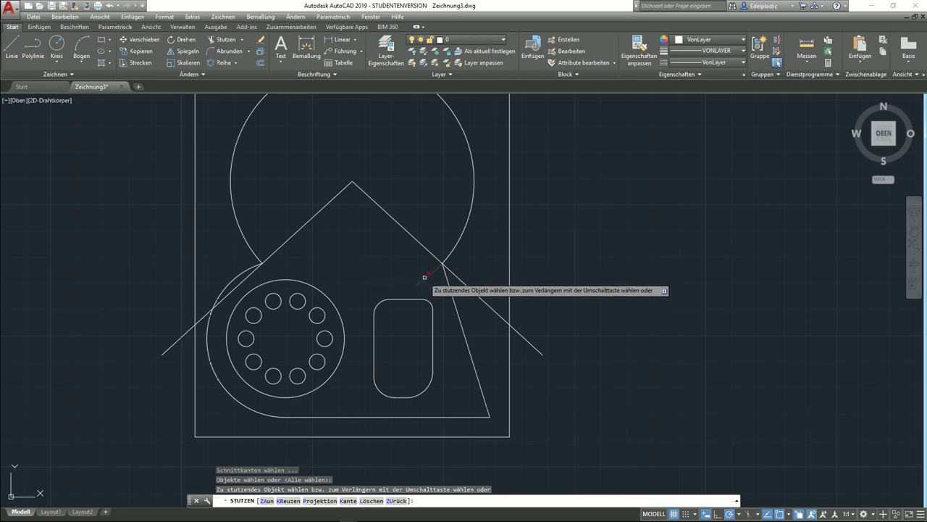
pyautogui.click(424, 278)
pyautogui.rightClick(427, 310)
pyautogui.click(434, 278)
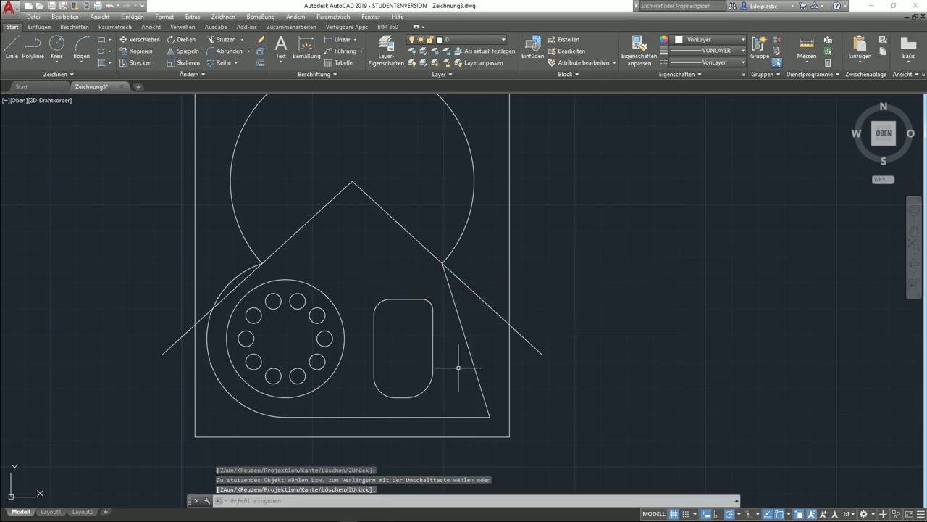
# Recenter the view on the roof area and start the Abrunden (fillet) command
pyautogui.moveTo(458, 370)
pyautogui.mouseDown(button='middle')
pyautogui.moveTo(392, 312)
pyautogui.moveTo(375, 277)
pyautogui.mouseUp(button='middle')
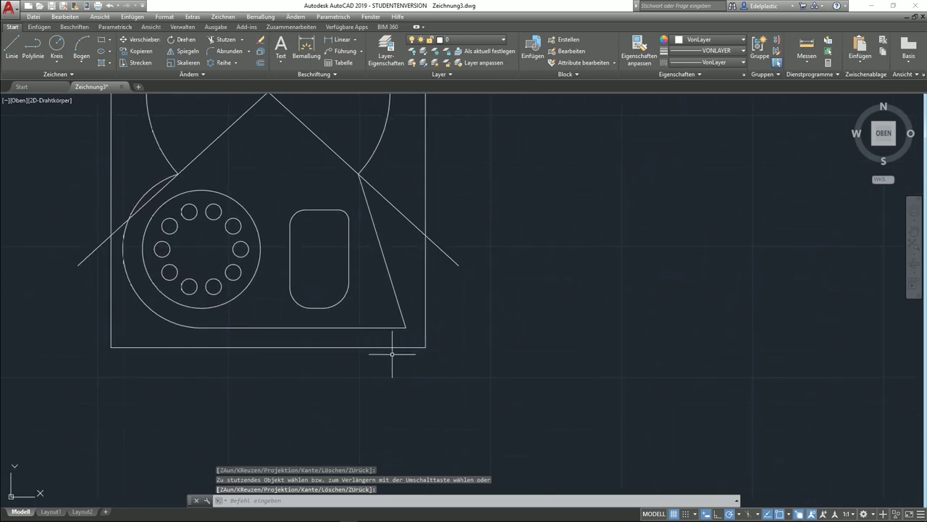
pyautogui.scroll(2, 392, 354)
pyautogui.scroll(2, 394, 338)
pyautogui.scroll(-2, 393, 244)
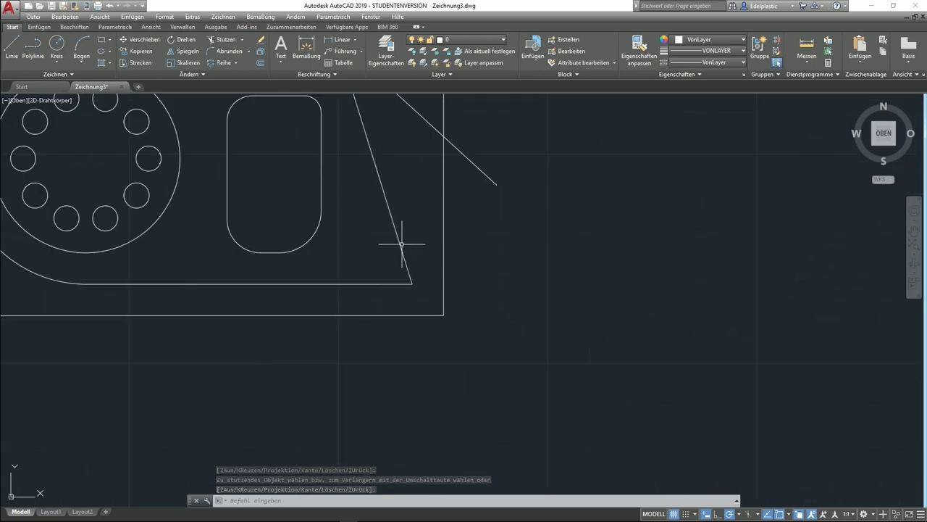
pyautogui.moveTo(402, 244); pyautogui.dragTo(397, 308, button='middle')
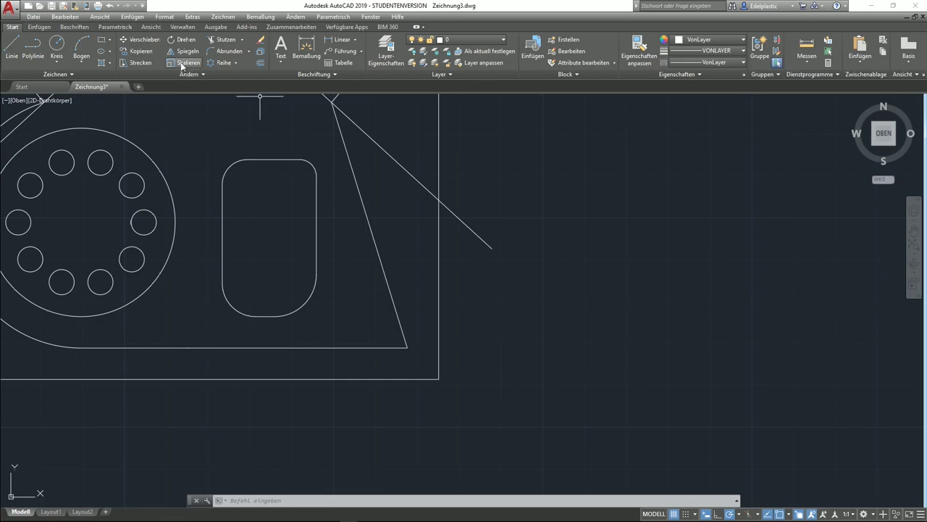
pyautogui.click(216, 53)
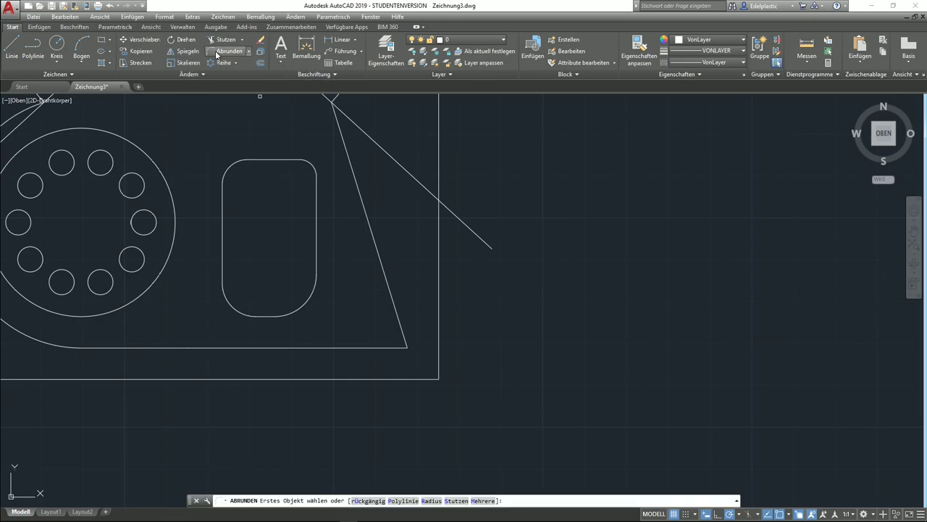
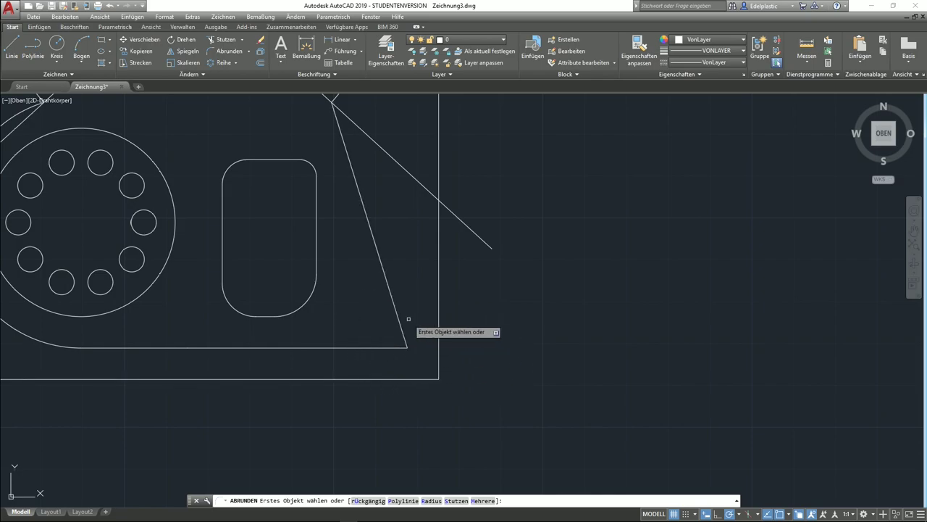
# Fillet the triangle's bottom edge and slanted edge with a 7.5 radius
pyautogui.click(431, 501)
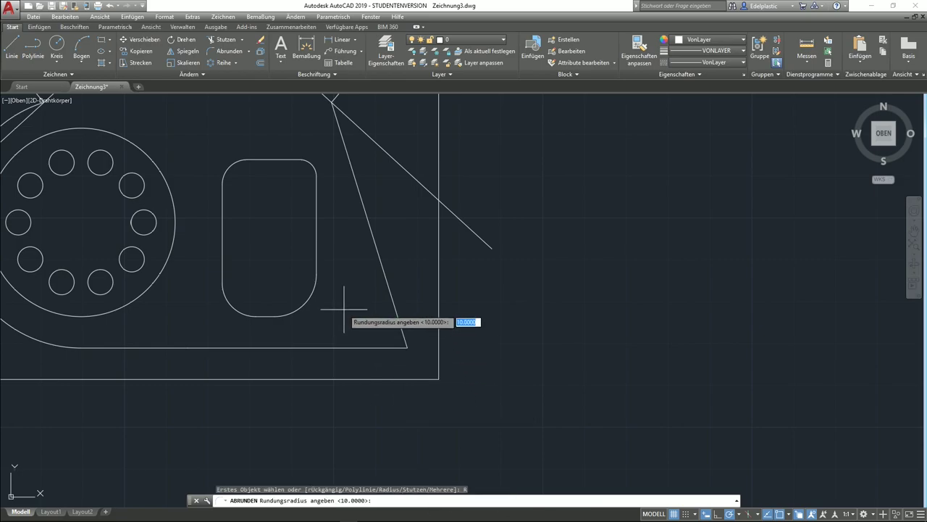
pyautogui.write('7.5')
pyautogui.press('Return')
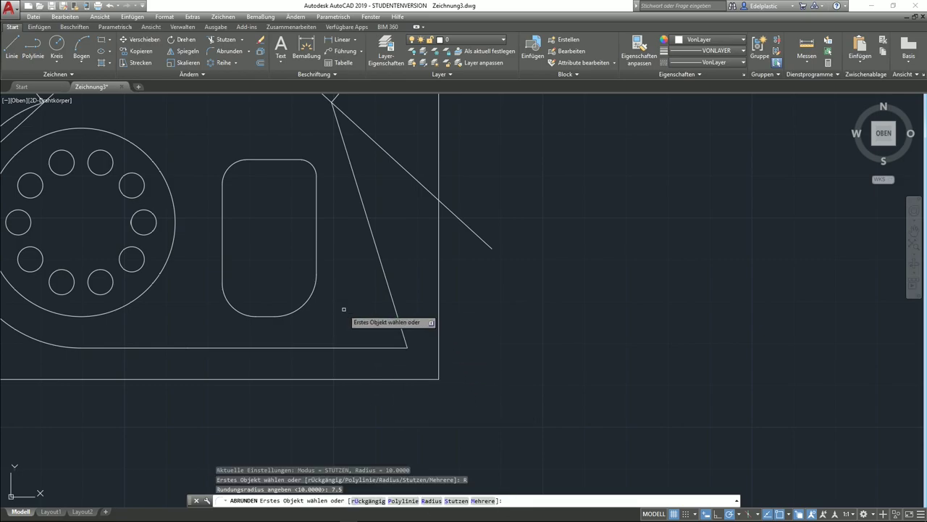
pyautogui.click(392, 346)
pyautogui.click(389, 346)
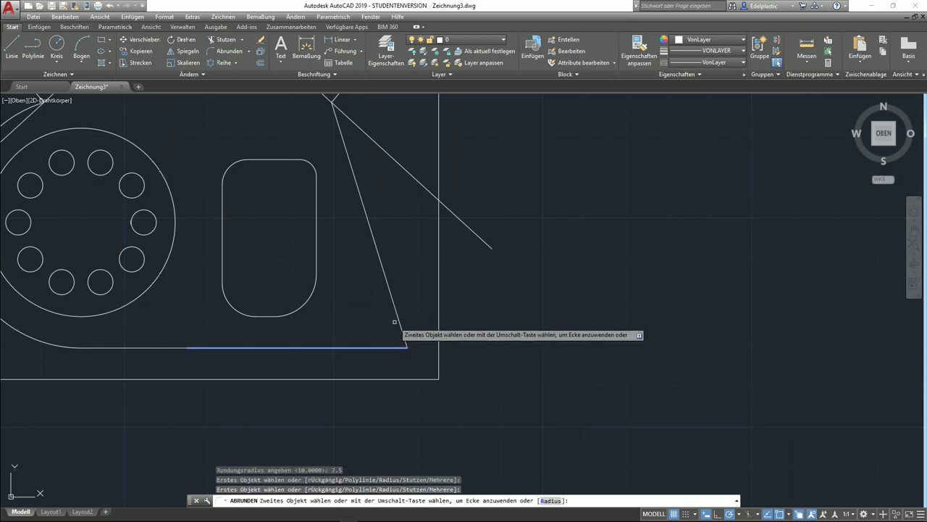
pyautogui.click(398, 319)
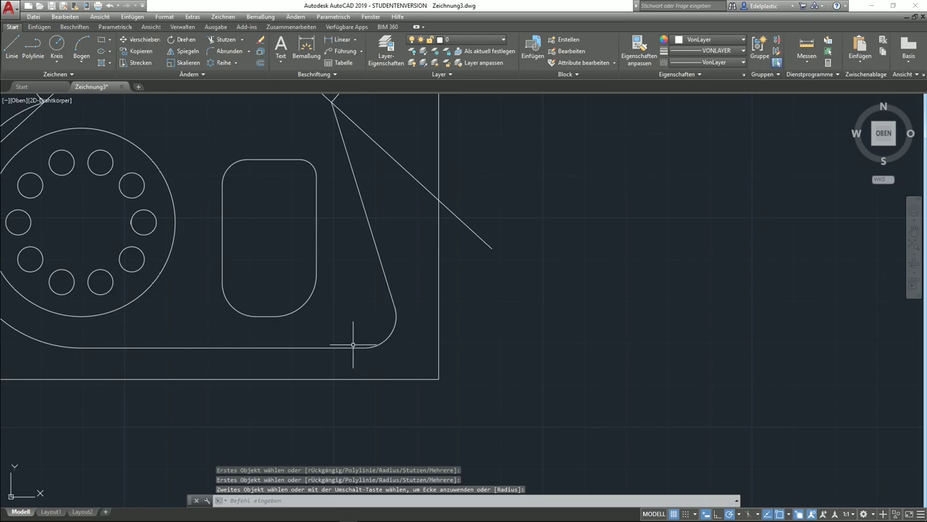
pyautogui.click(18, 46)
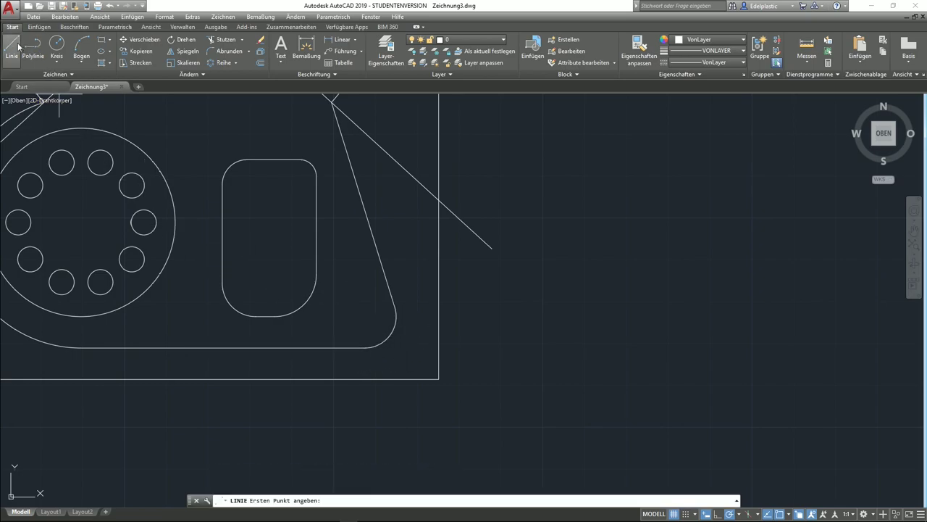
# Draw two lines from the fillet's end to the old sharp corner and back up the slanted edge
pyautogui.click(366, 347)
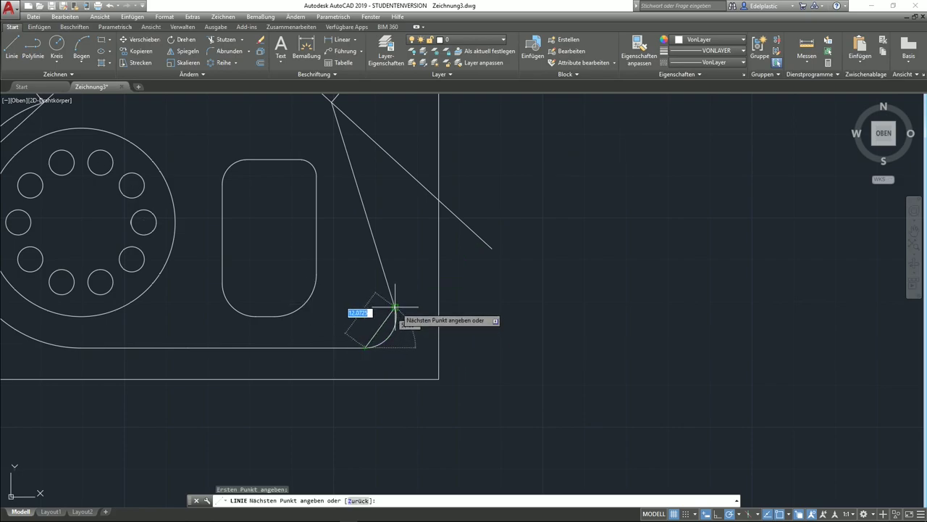
pyautogui.click(407, 347)
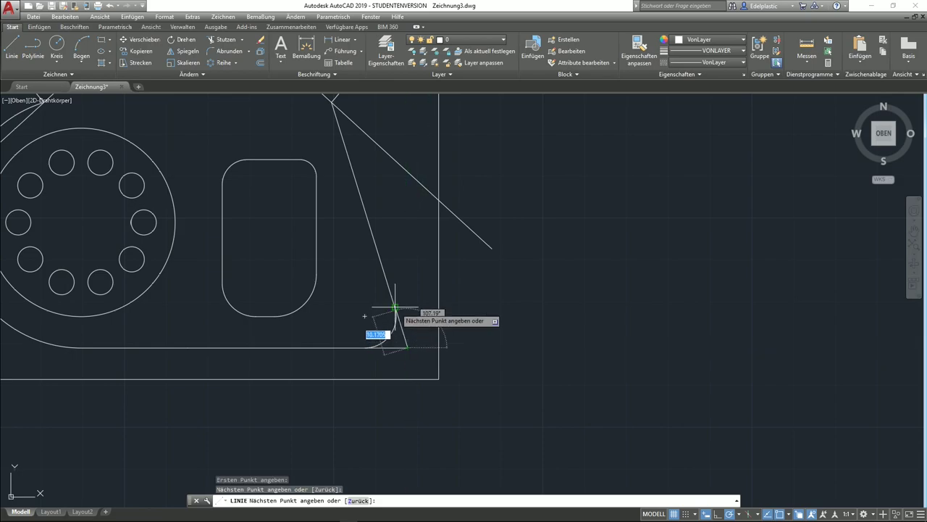
pyautogui.click(395, 310)
pyautogui.rightClick(397, 307)
pyautogui.click(418, 315)
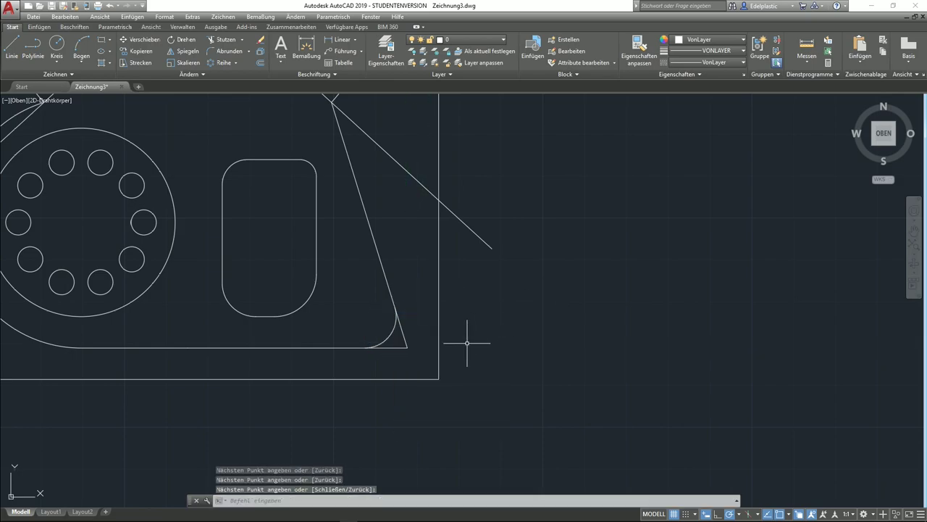
pyautogui.scroll(-3, 474, 351)
pyautogui.scroll(2, 511, 415)
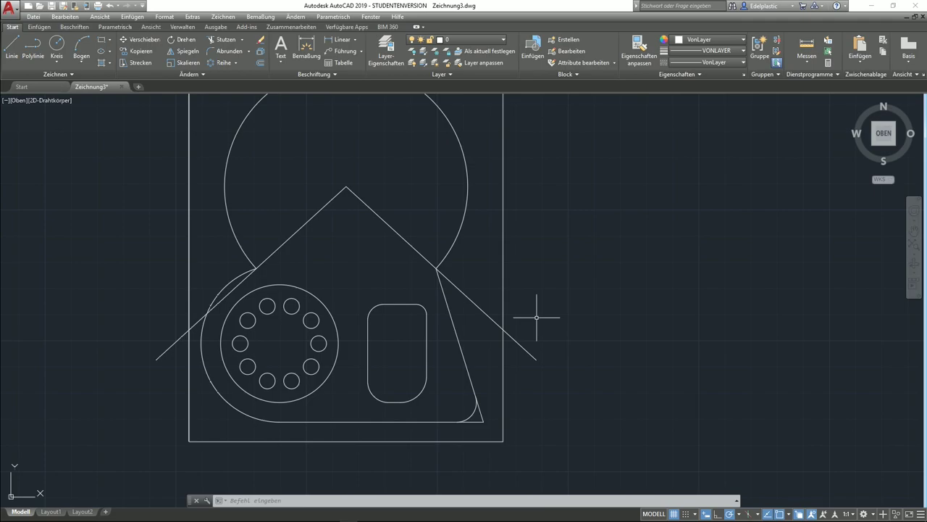
pyautogui.scroll(4, 485, 282)
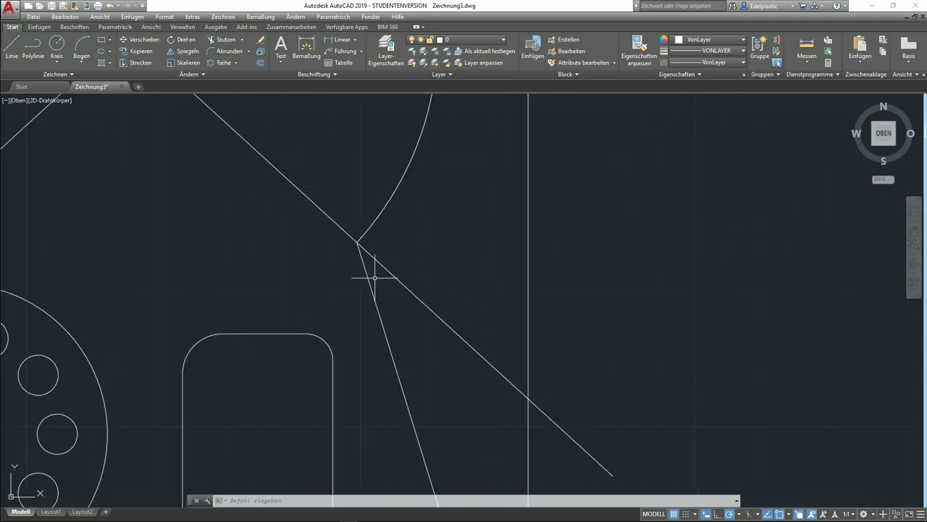
pyautogui.moveTo(375, 278)
pyautogui.mouseDown(button='middle')
pyautogui.moveTo(418, 271)
pyautogui.moveTo(448, 292)
pyautogui.mouseUp(button='middle')
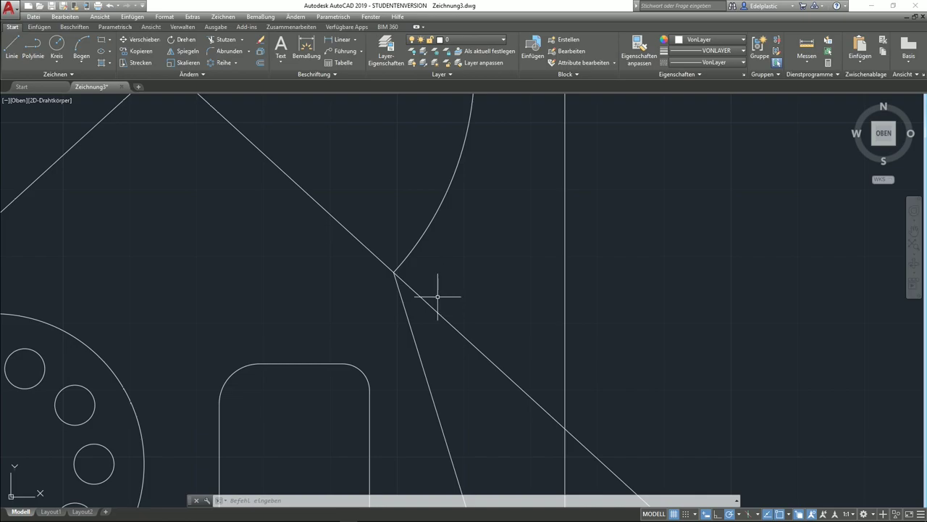
pyautogui.scroll(-3, 402, 303)
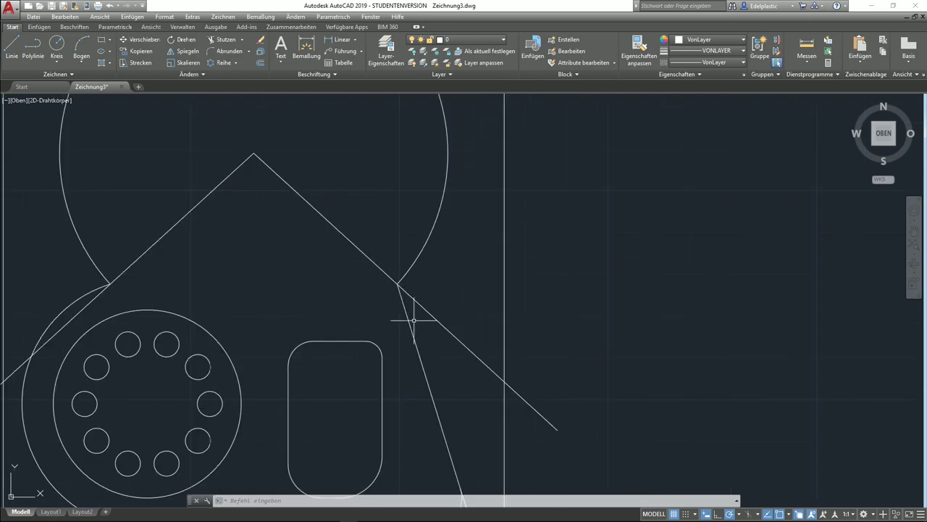
pyautogui.scroll(-1, 414, 316)
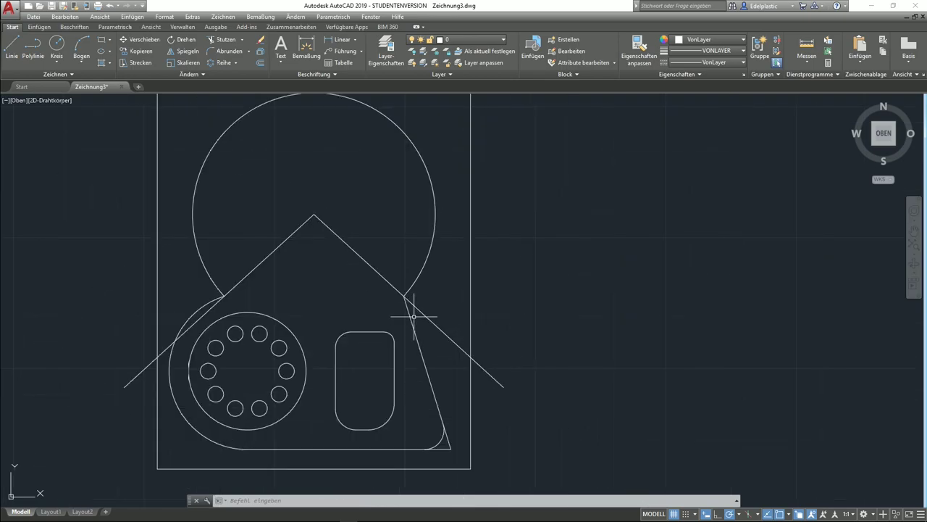
# Copy the upper arc and slanted line in place, using their intersection as base and destination
pyautogui.click(429, 262)
pyautogui.click(438, 355)
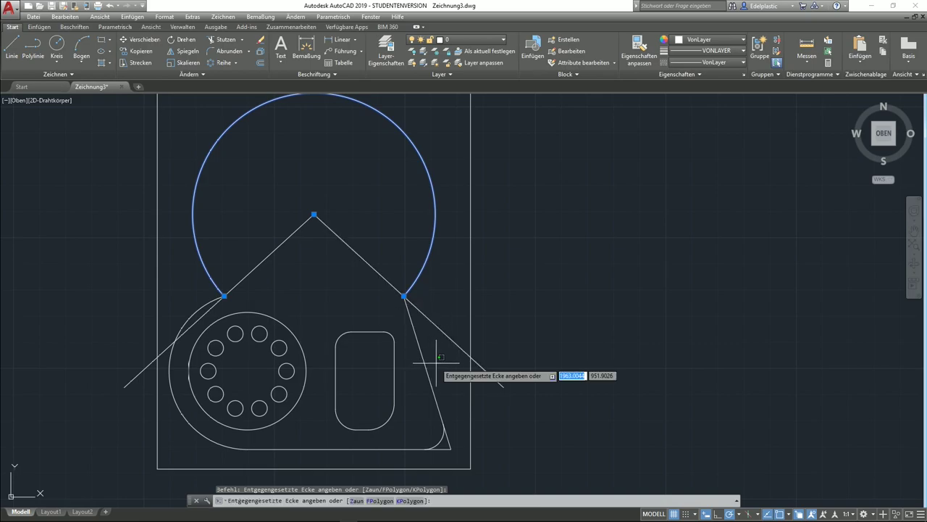
pyautogui.click(414, 355)
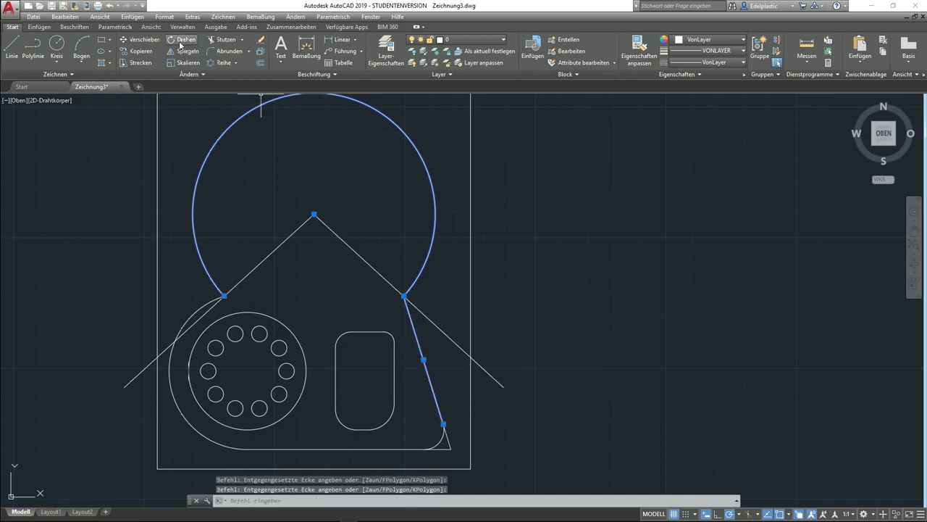
pyautogui.click(138, 50)
pyautogui.scroll(2, 418, 362)
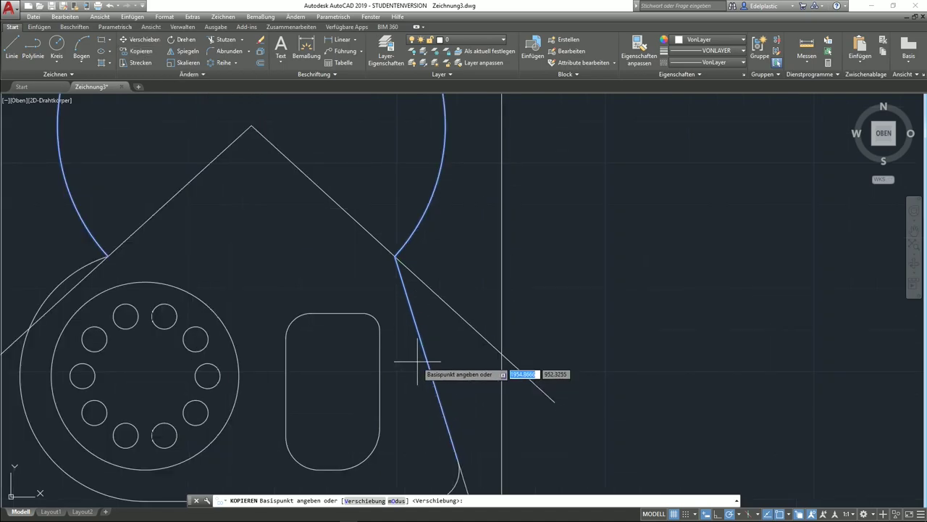
pyautogui.click(395, 256)
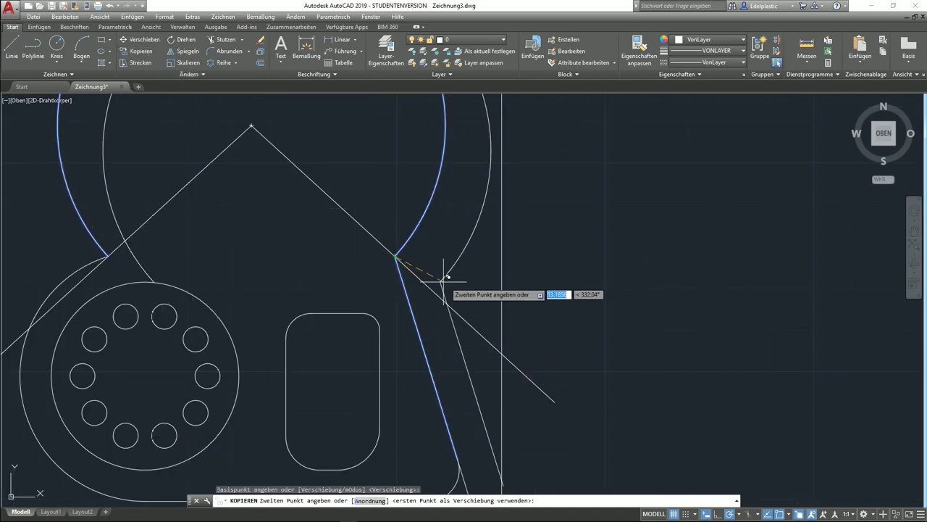
pyautogui.click(395, 255)
pyautogui.rightClick(433, 263)
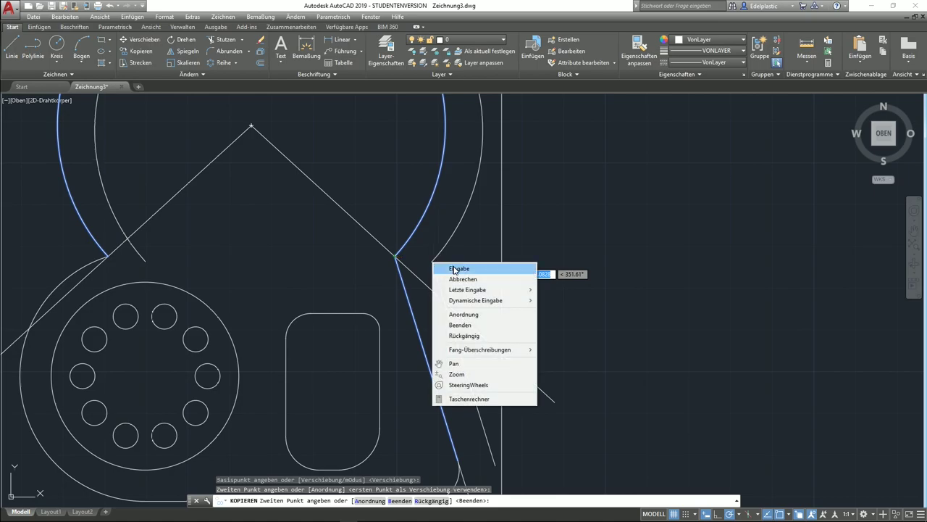
pyautogui.click(454, 269)
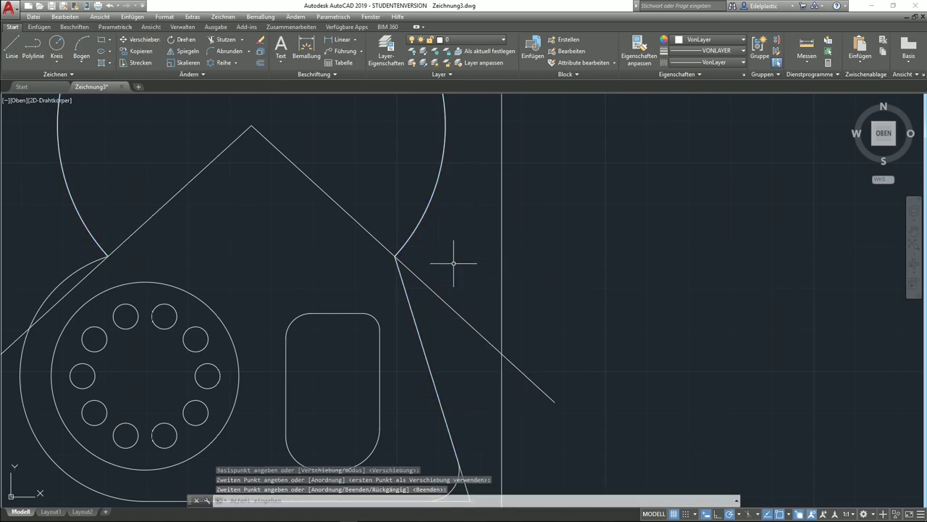
# Fillet the upper arc and slanted line with radius 10, picking them from the overlap list
pyautogui.click(224, 52)
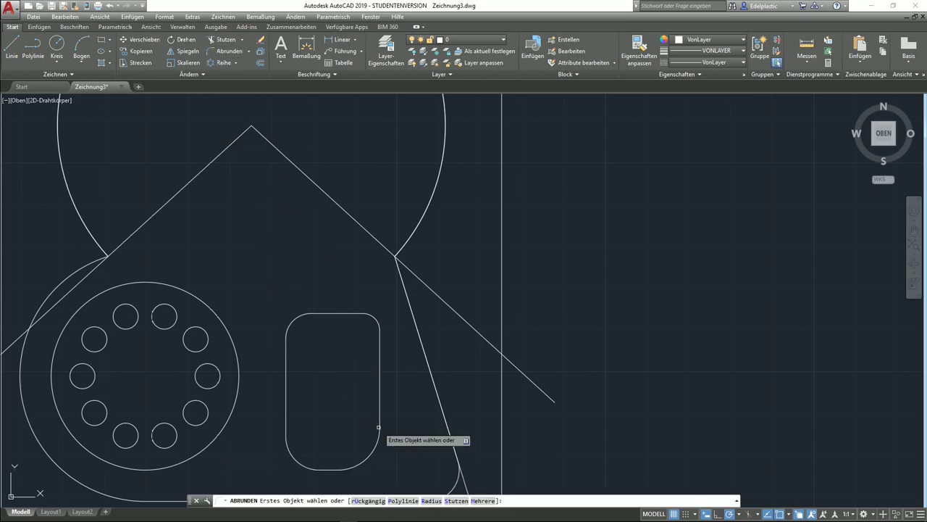
pyautogui.click(429, 500)
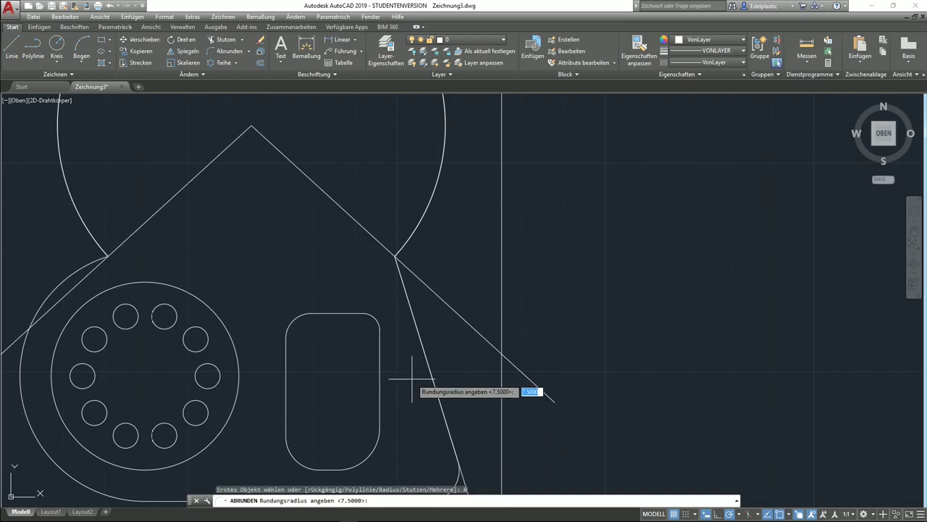
pyautogui.write('0')
pyautogui.press('Return')
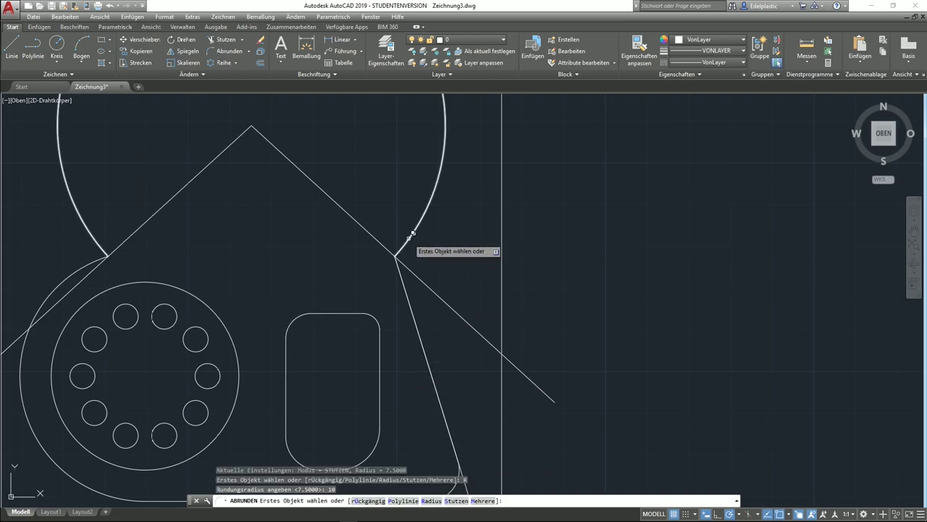
pyautogui.click(410, 233)
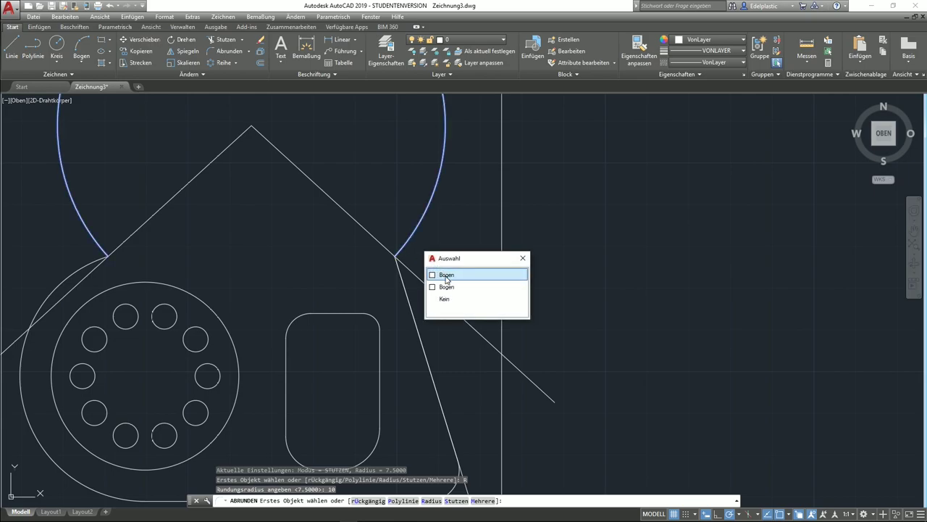
pyautogui.click(445, 273)
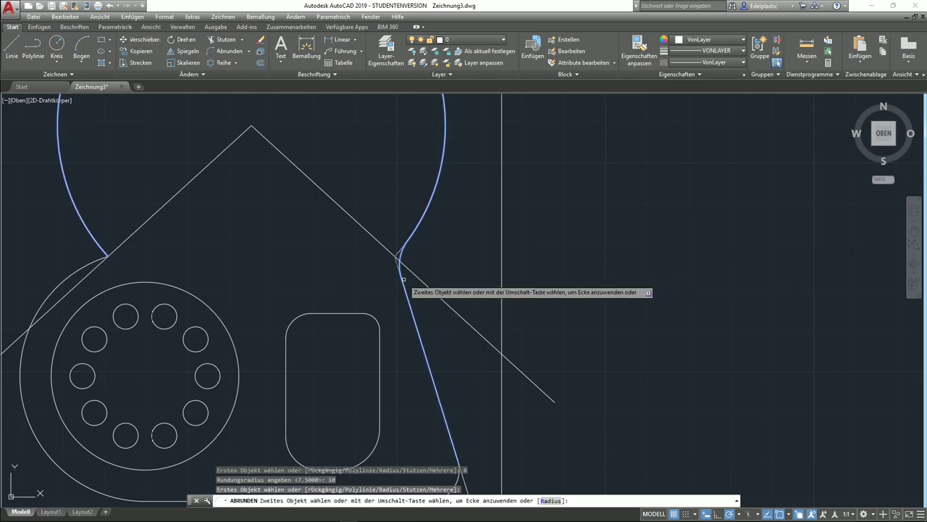
pyautogui.click(413, 311)
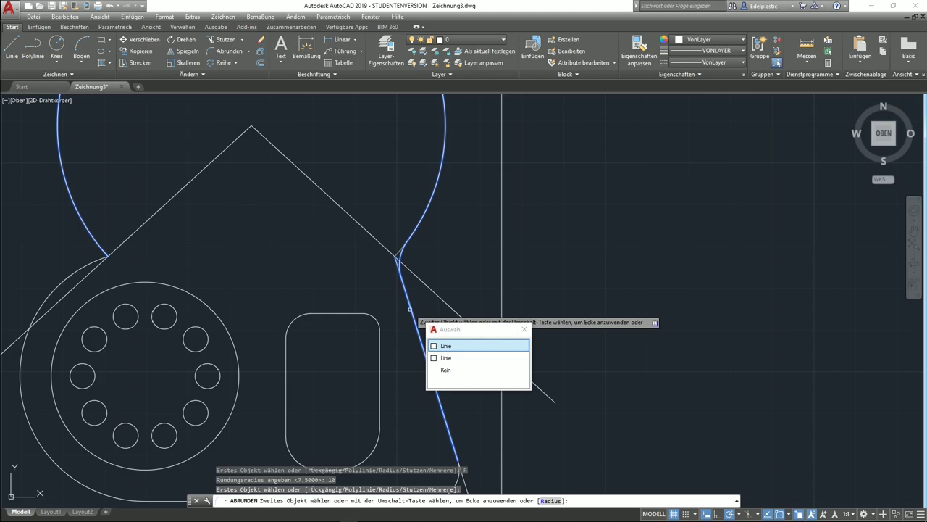
pyautogui.click(445, 346)
# Zoom and pan to check the new fillet and center the whole part
pyautogui.scroll(3, 400, 259)
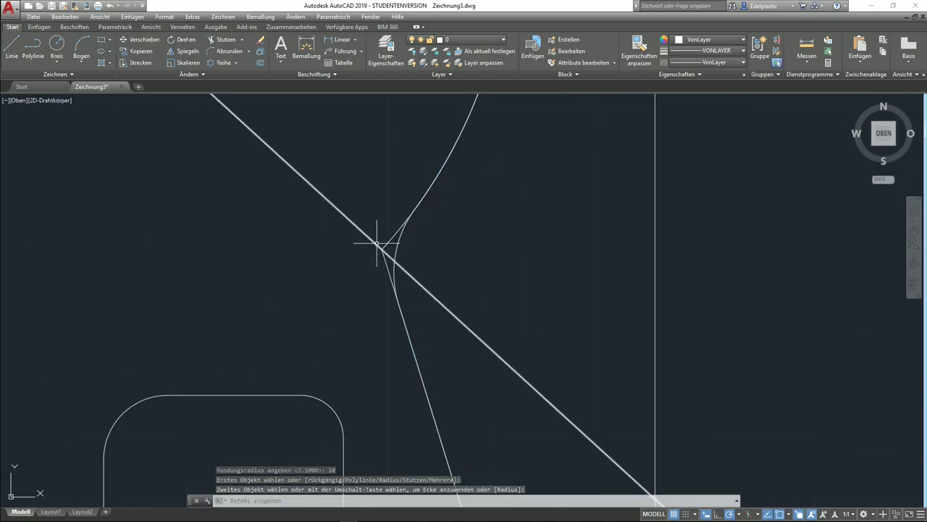
pyautogui.scroll(-1, 395, 337)
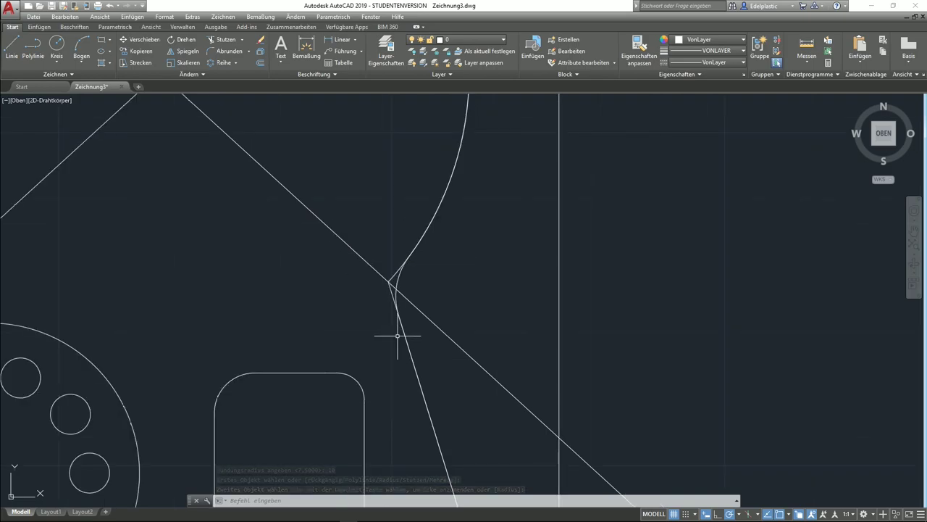
pyautogui.scroll(-5, 319, 339)
pyautogui.moveTo(318, 339)
pyautogui.mouseDown(button='middle')
pyautogui.moveTo(356, 314)
pyautogui.moveTo(364, 263)
pyautogui.mouseUp(button='middle')
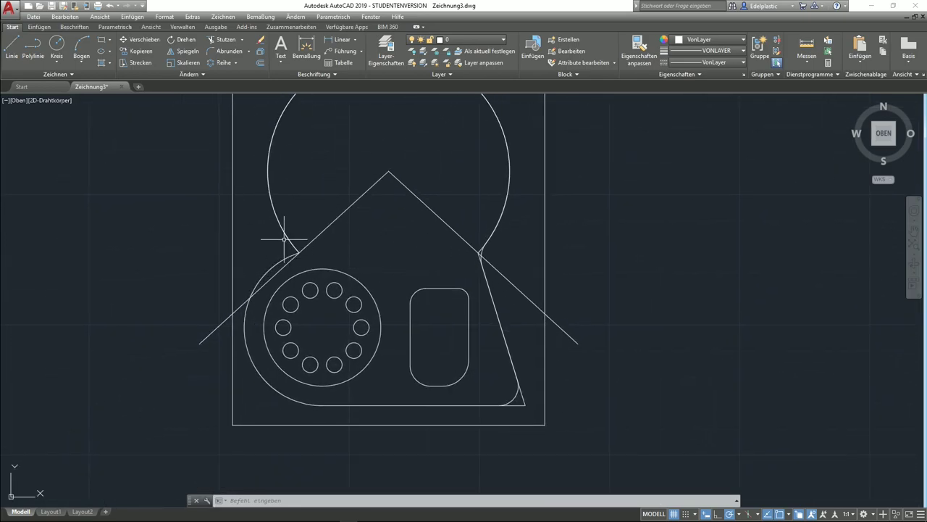
pyautogui.scroll(4, 288, 254)
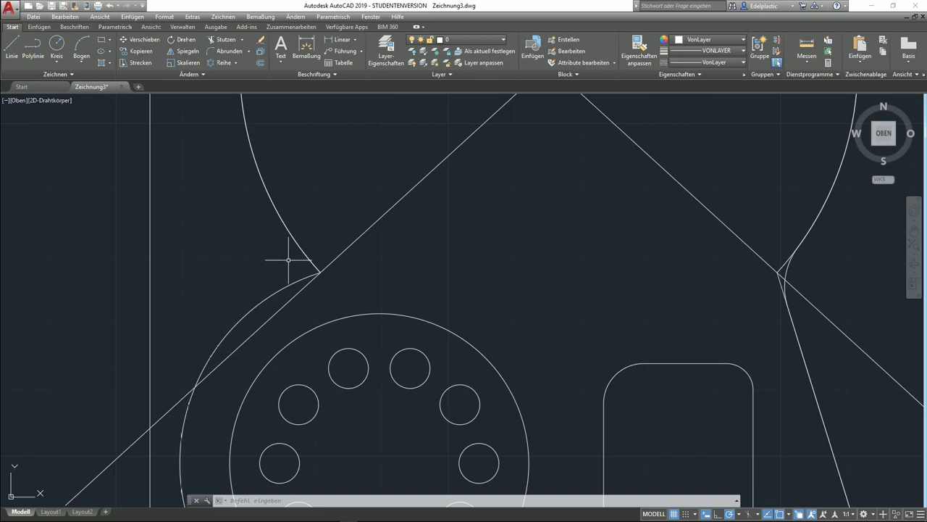
pyautogui.scroll(-2, 288, 260)
pyautogui.scroll(-2, 289, 262)
pyautogui.moveTo(290, 262); pyautogui.dragTo(355, 232, button='middle')
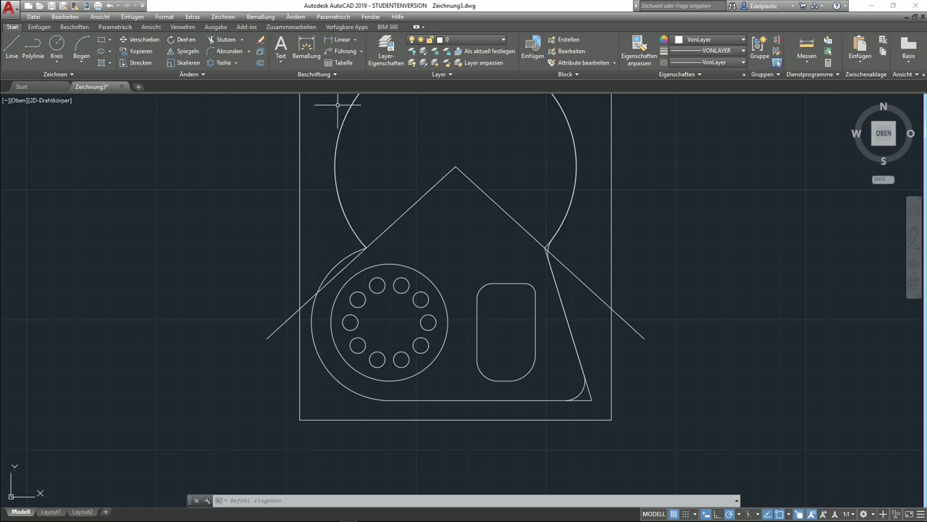
# Join the top circle's arc to the lower-left circle's arc with a radius 30 fillet
pyautogui.click(225, 52)
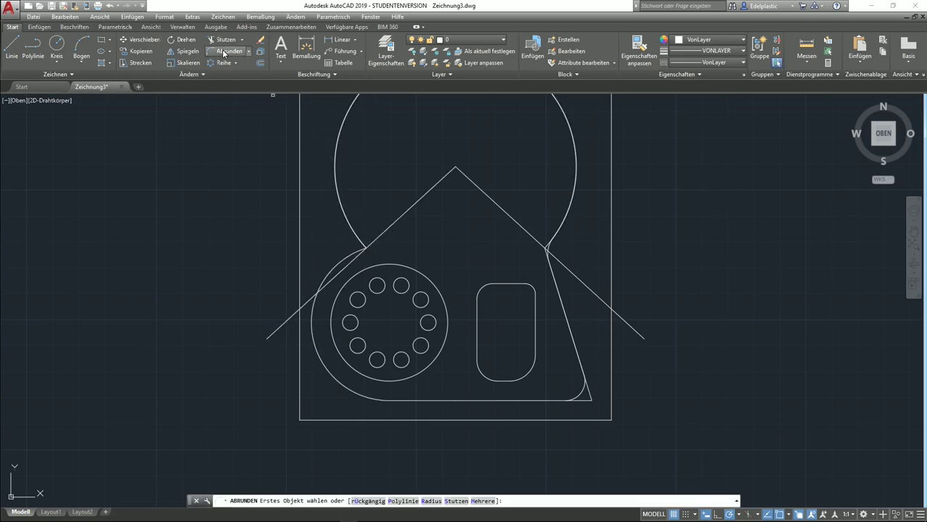
pyautogui.click(431, 500)
pyautogui.write('30')
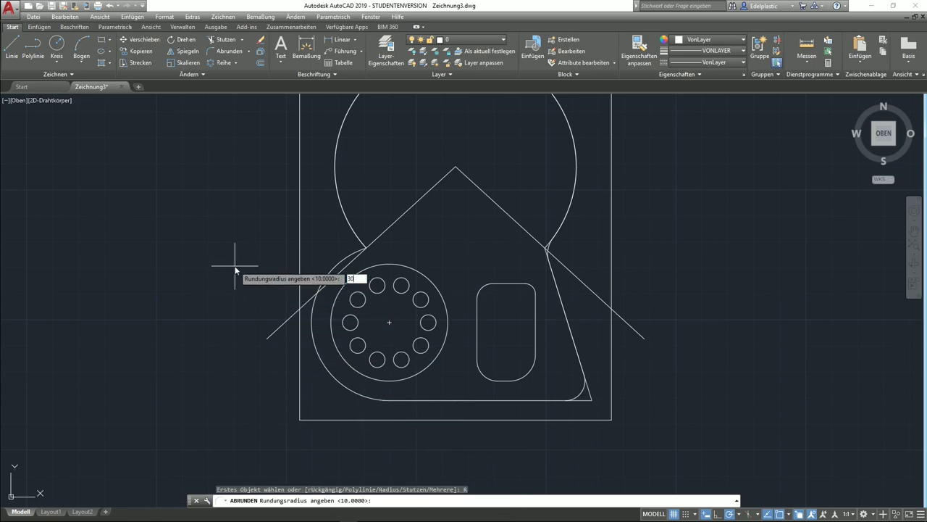
pyautogui.press('Return')
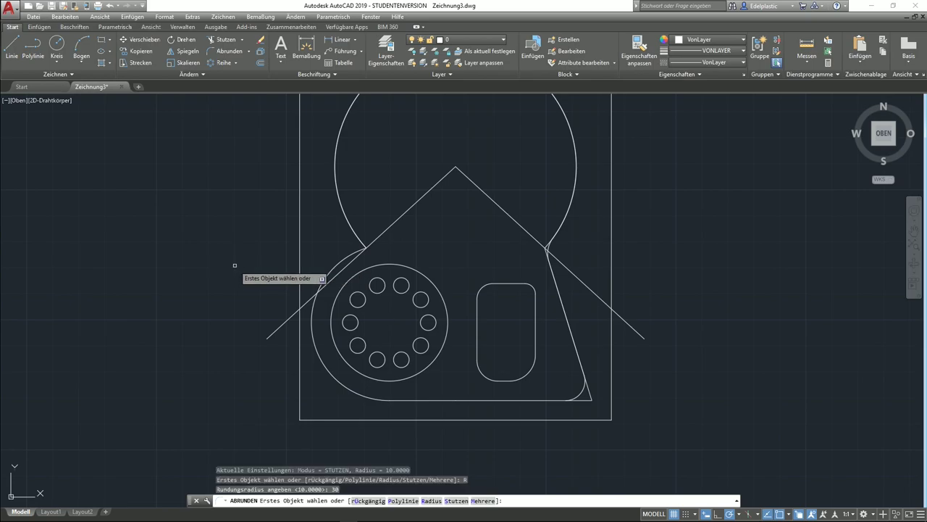
pyautogui.click(365, 245)
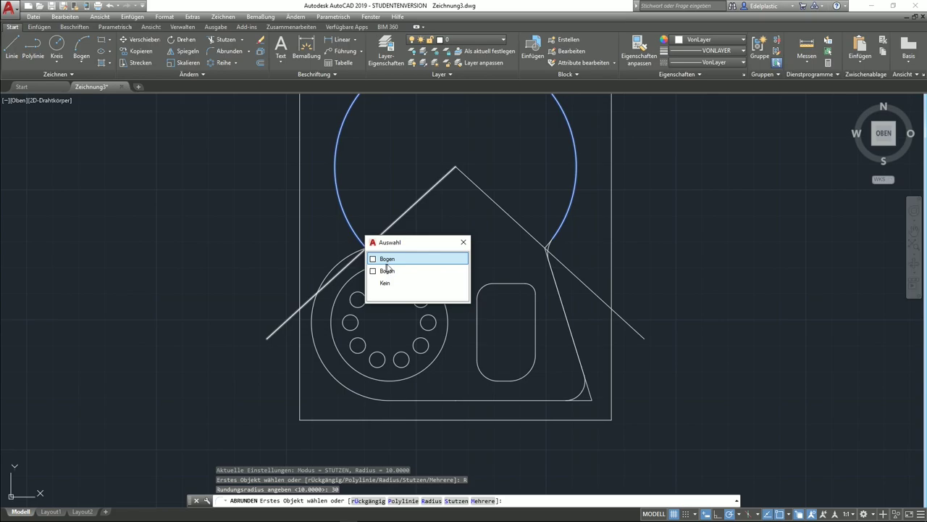
pyautogui.click(391, 262)
pyautogui.click(341, 257)
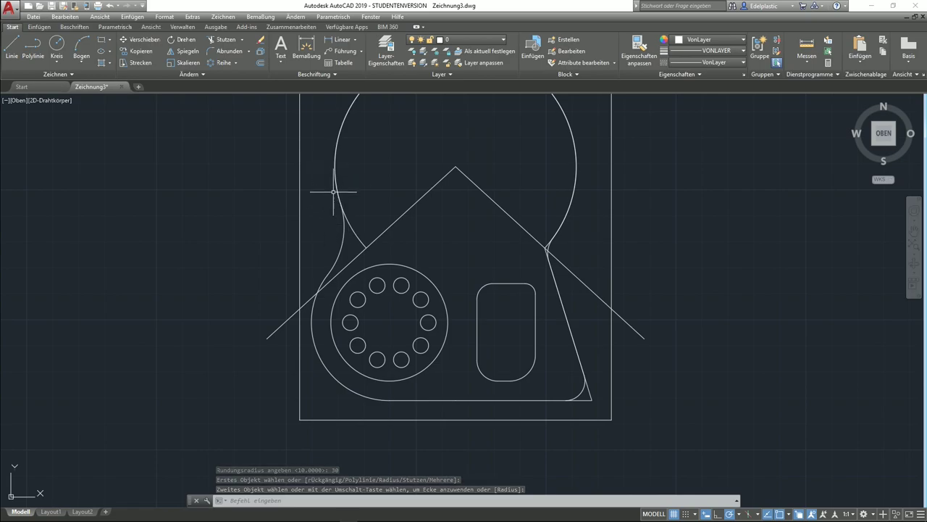
pyautogui.click(319, 288)
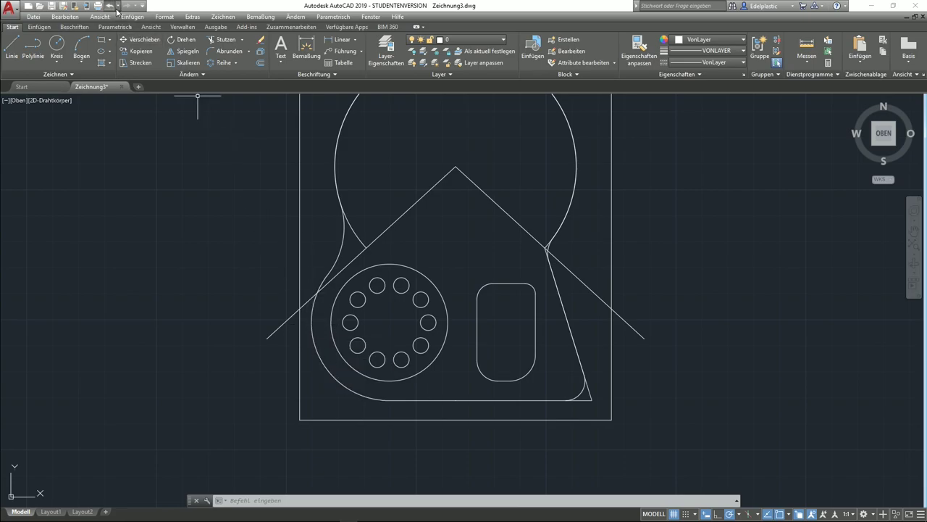
# Undo the radius 30 fillet and copy the lower-left arc in place at its endpoint
pyautogui.click(110, 6)
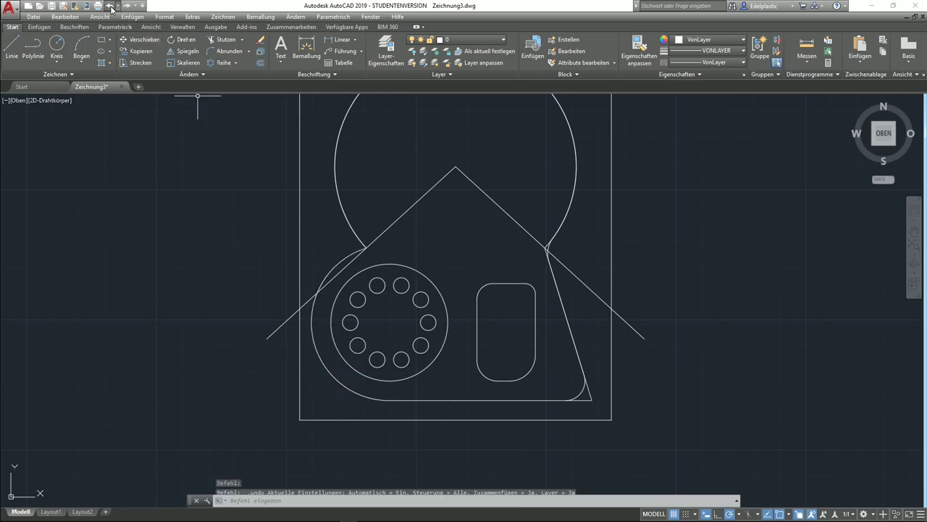
pyautogui.click(330, 273)
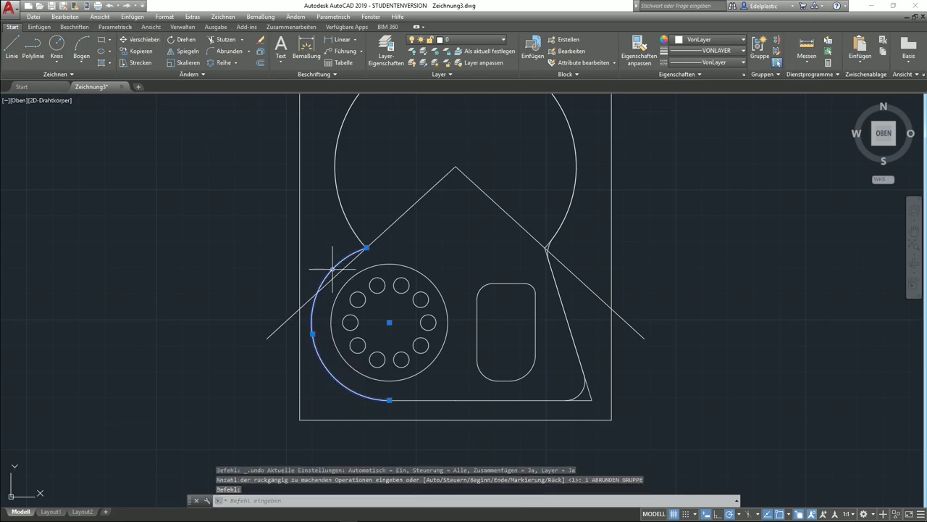
pyautogui.click(143, 56)
pyautogui.click(366, 248)
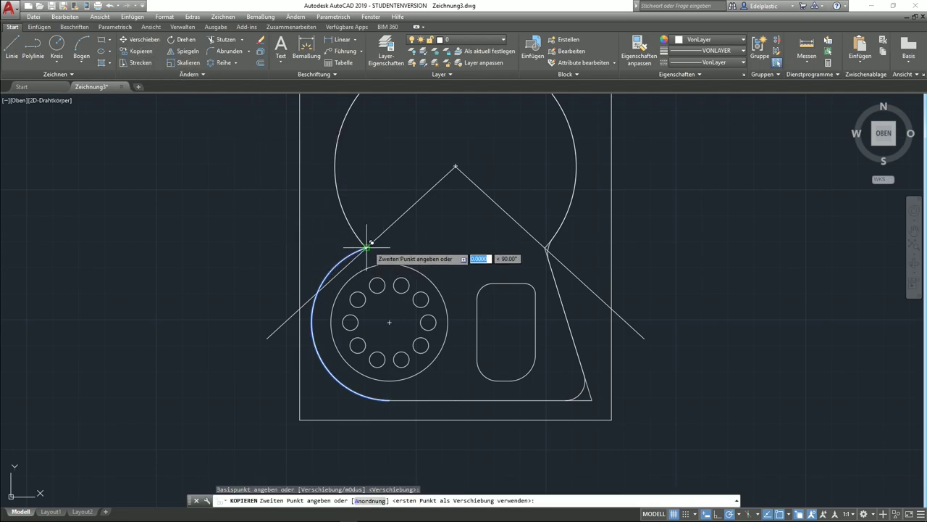
pyautogui.click(367, 247)
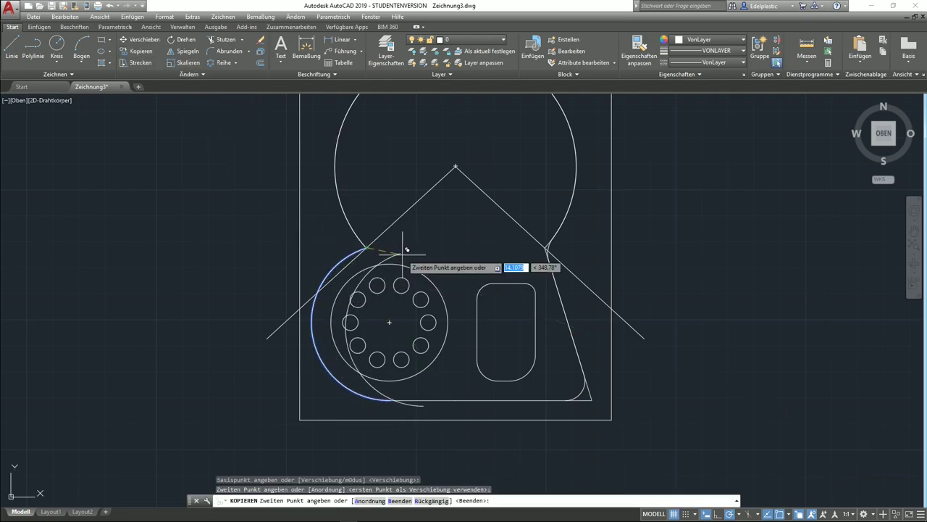
pyautogui.rightClick(408, 246)
pyautogui.click(428, 249)
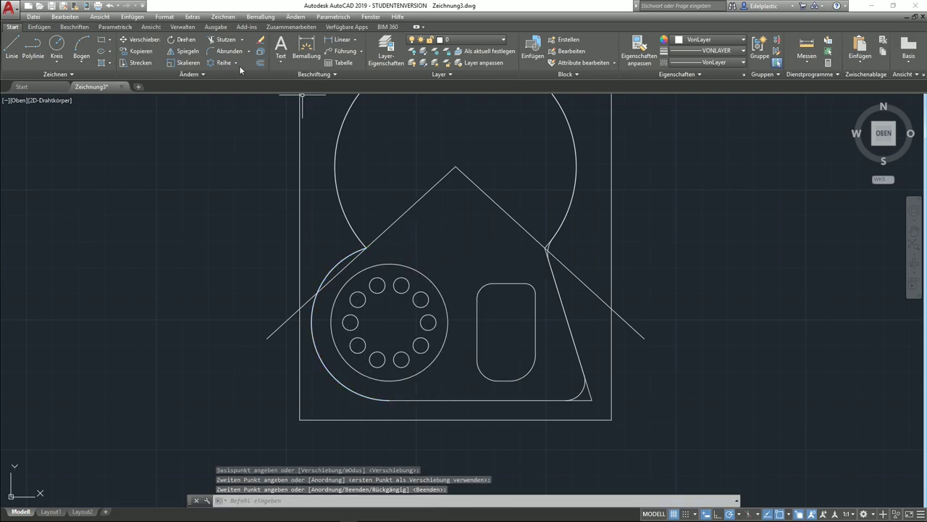
# Fillet the top circle and the lower-left arc with the default radius 10
pyautogui.click(224, 53)
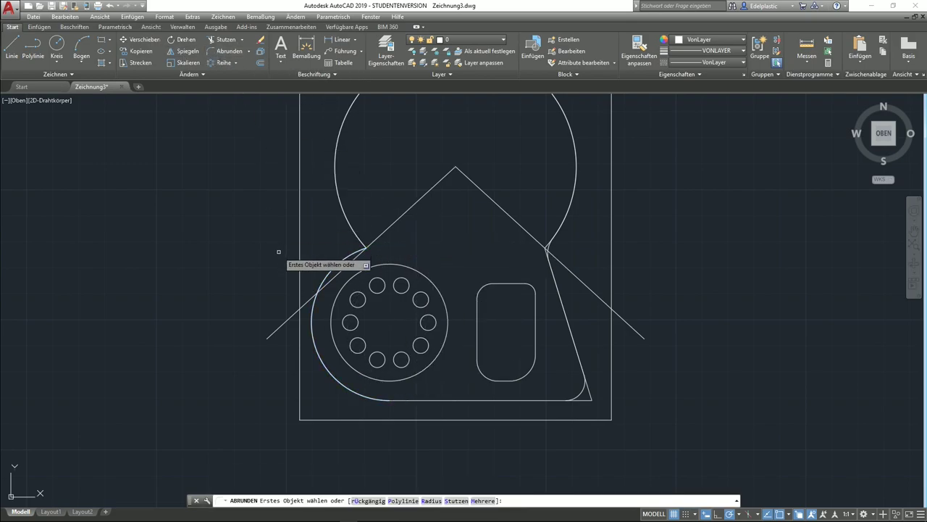
pyautogui.click(422, 494)
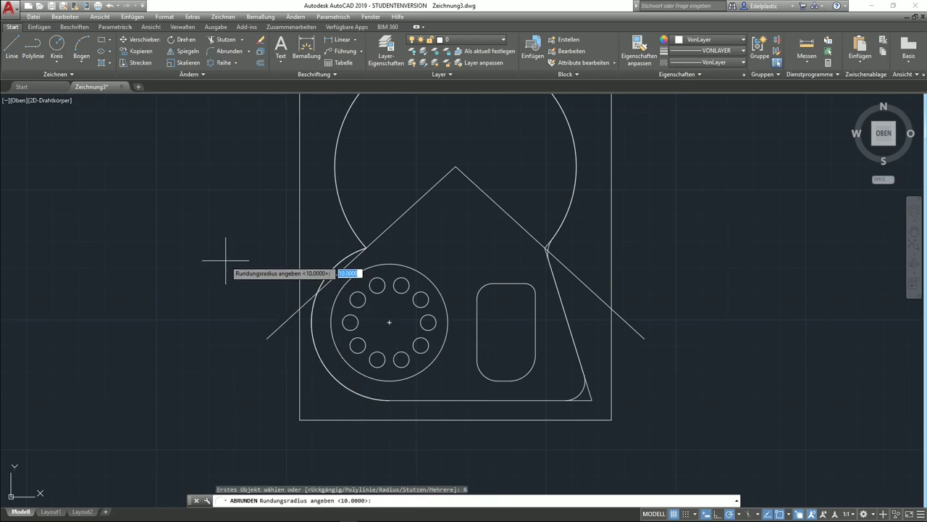
pyautogui.press('Return')
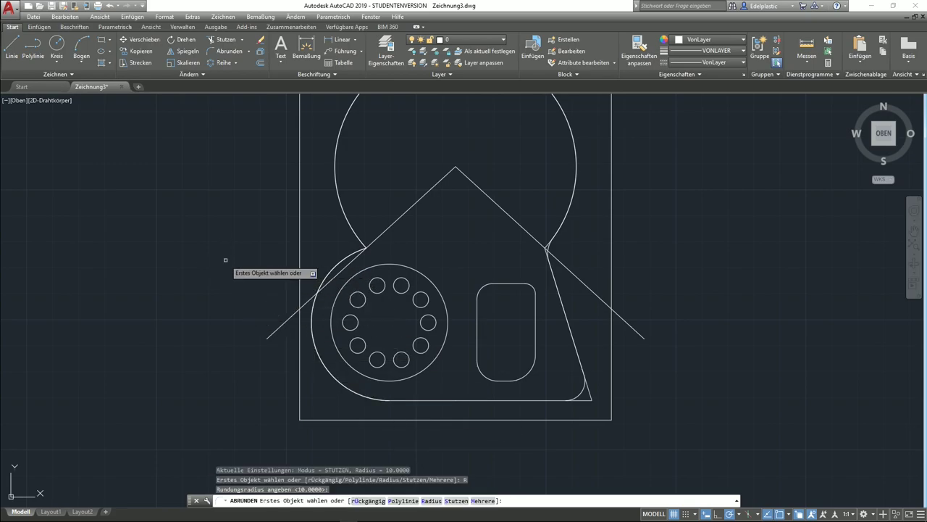
pyautogui.click(362, 239)
pyautogui.click(402, 272)
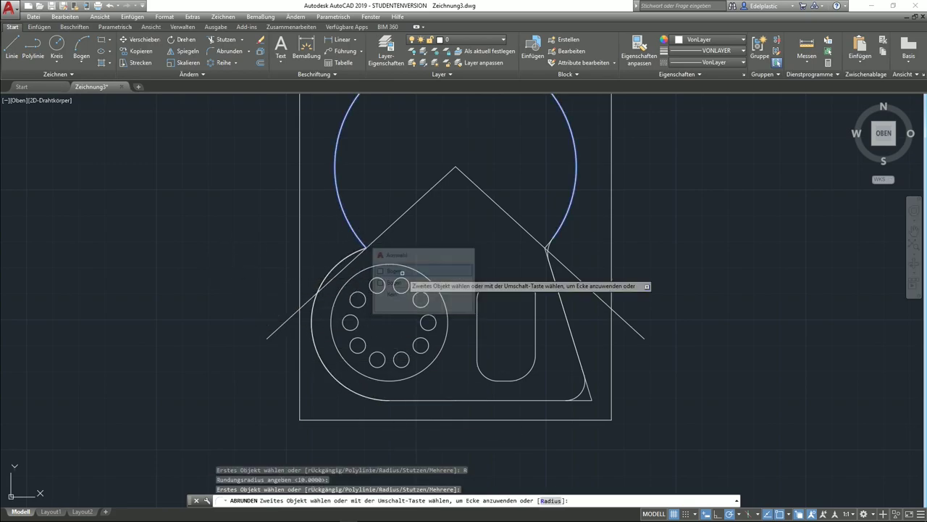
pyautogui.click(371, 291)
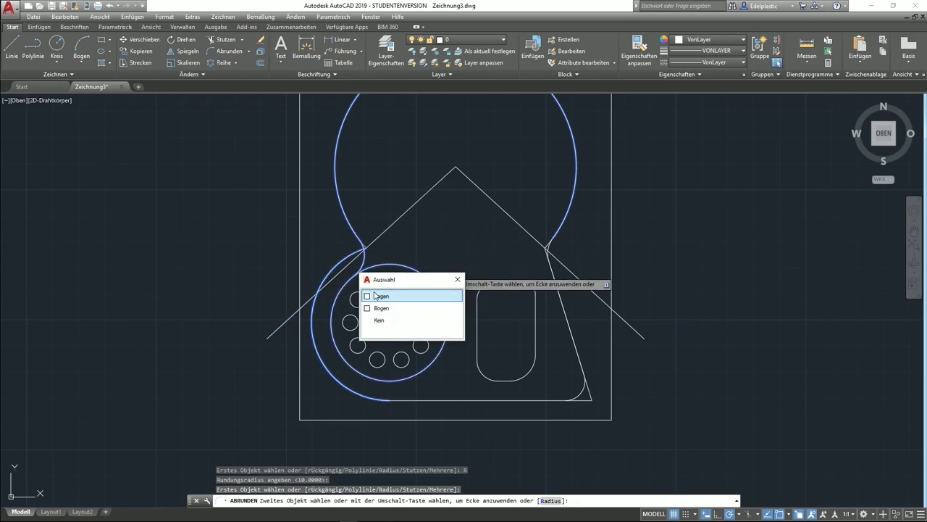
pyautogui.click(375, 295)
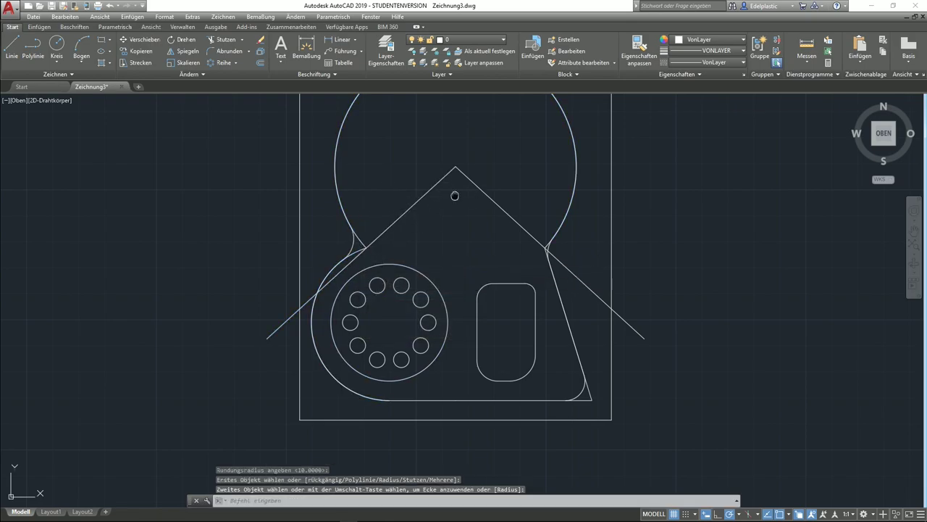
pyautogui.moveTo(455, 195); pyautogui.dragTo(370, 236, button='middle')
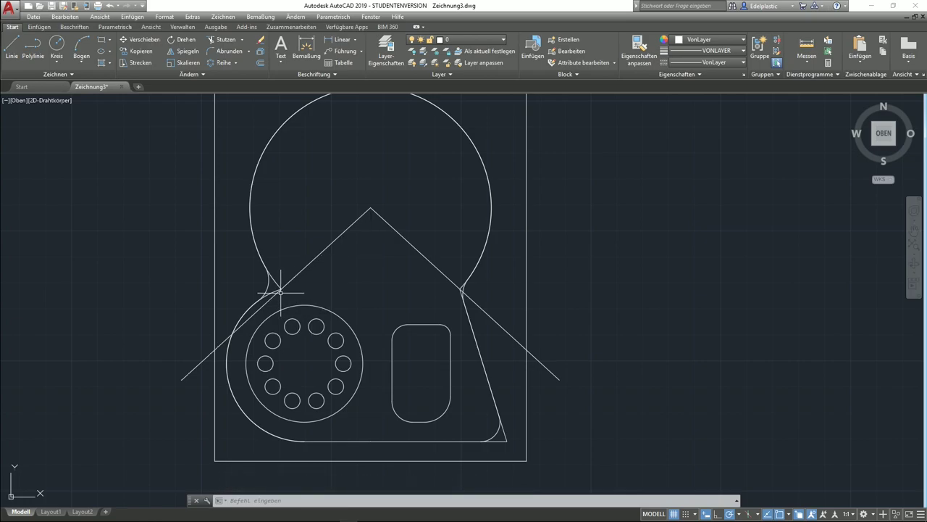
# Undo the radius 10 fillet and refillet the top circle and lower-left arc at radius 30
pyautogui.click(108, 7)
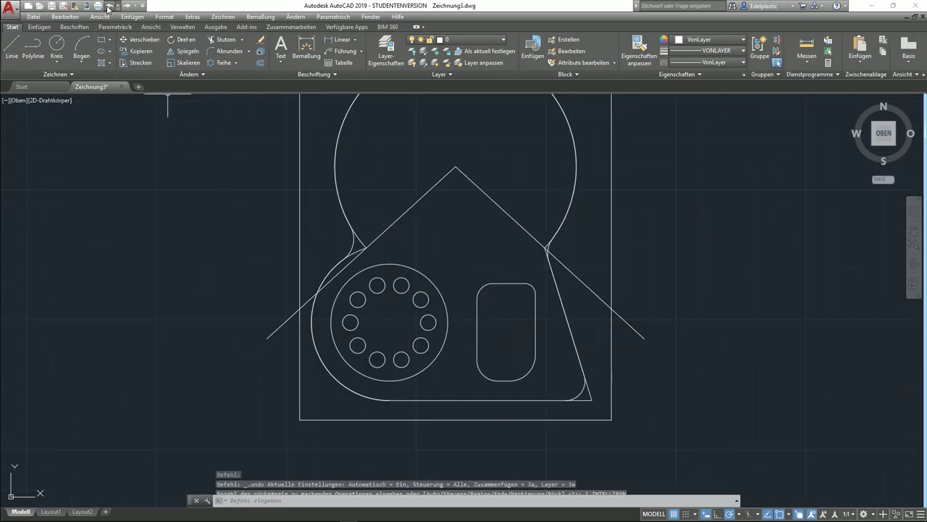
pyautogui.click(229, 51)
pyautogui.write('R')
pyautogui.press('Return')
pyautogui.write('30')
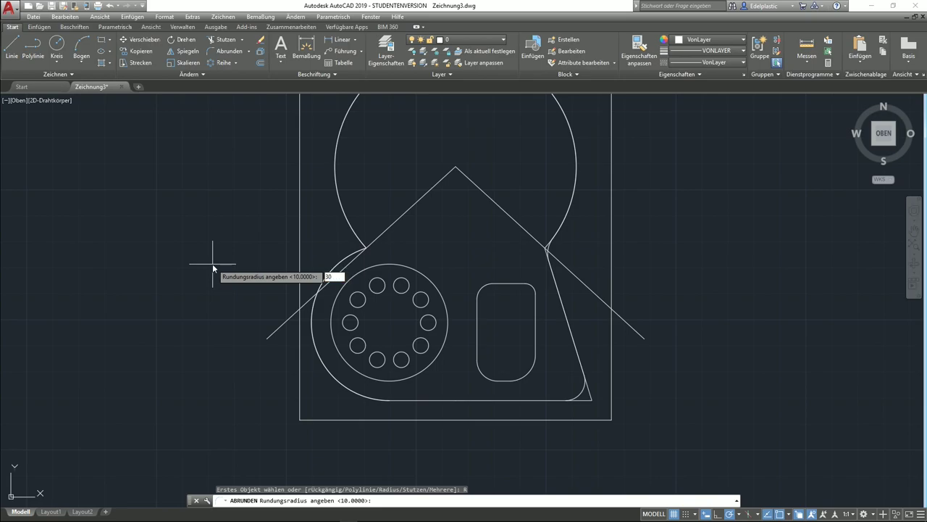
pyautogui.press('Return')
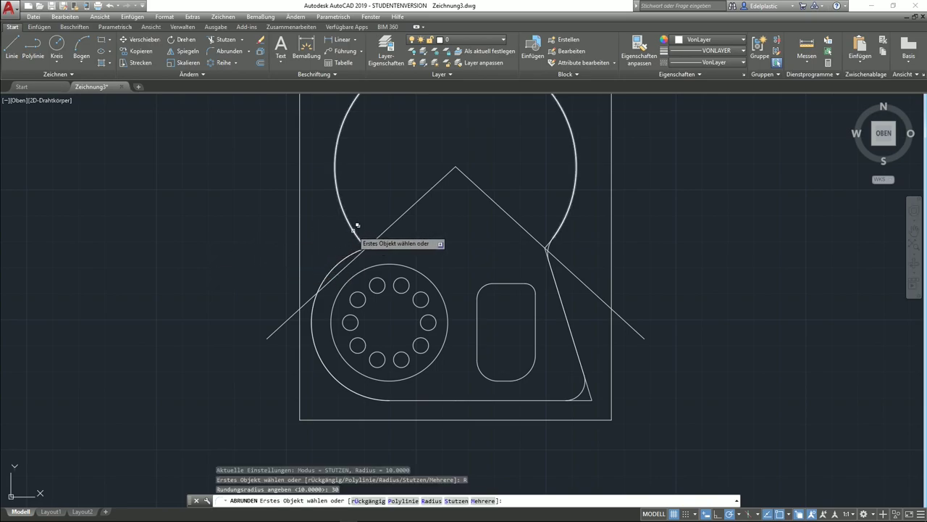
pyautogui.click(357, 246)
pyautogui.click(389, 267)
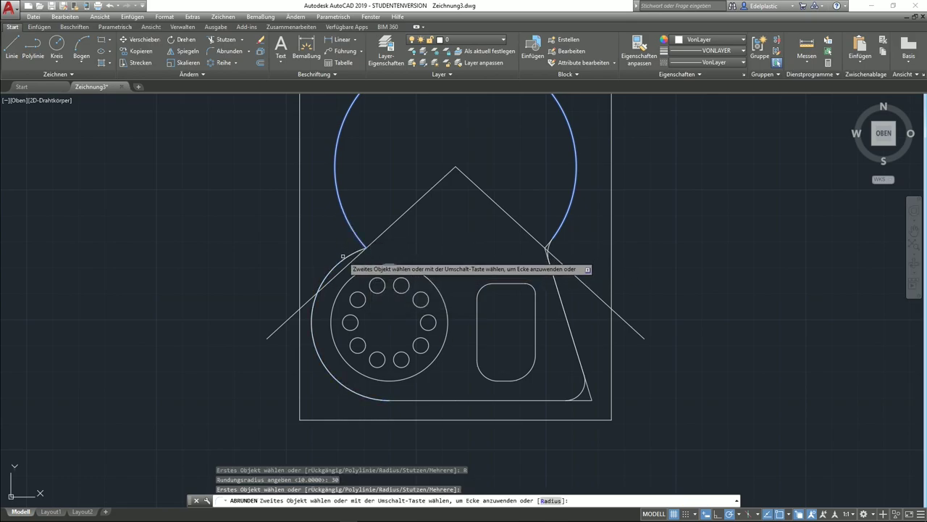
pyautogui.click(343, 257)
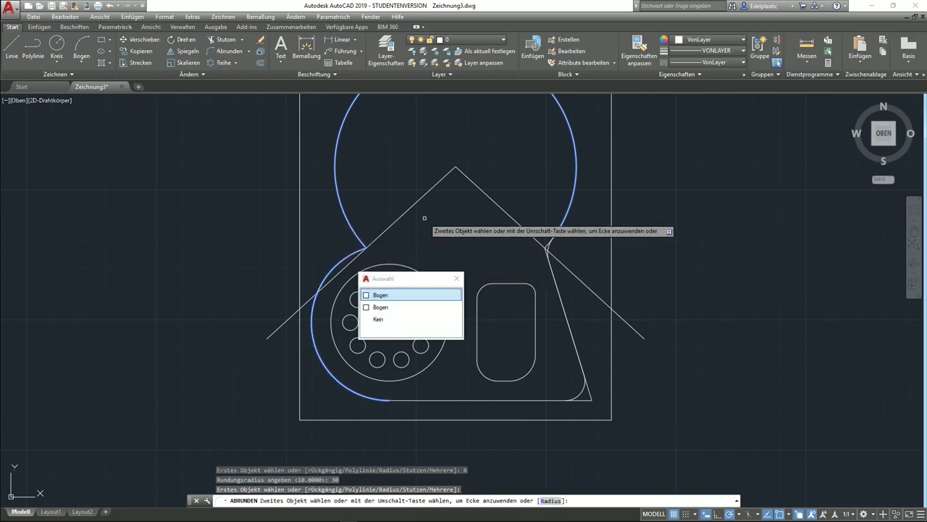
pyautogui.click(375, 296)
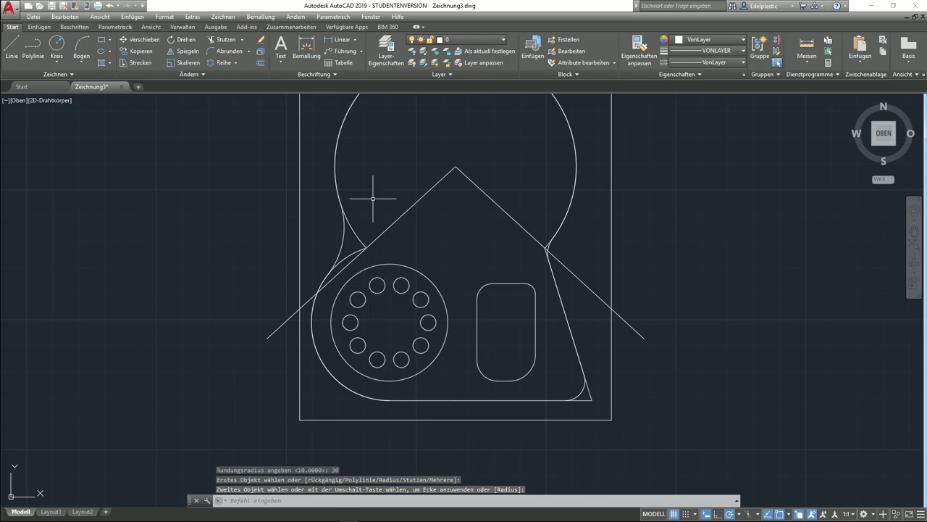
# Window-select the two diagonal lines
pyautogui.moveTo(392, 187); pyautogui.dragTo(323, 249, button='middle')
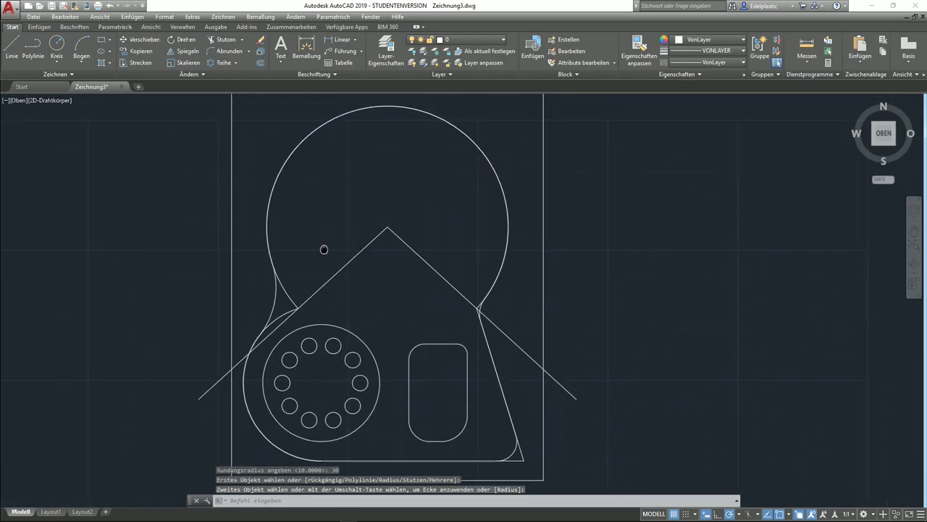
pyautogui.click(280, 312)
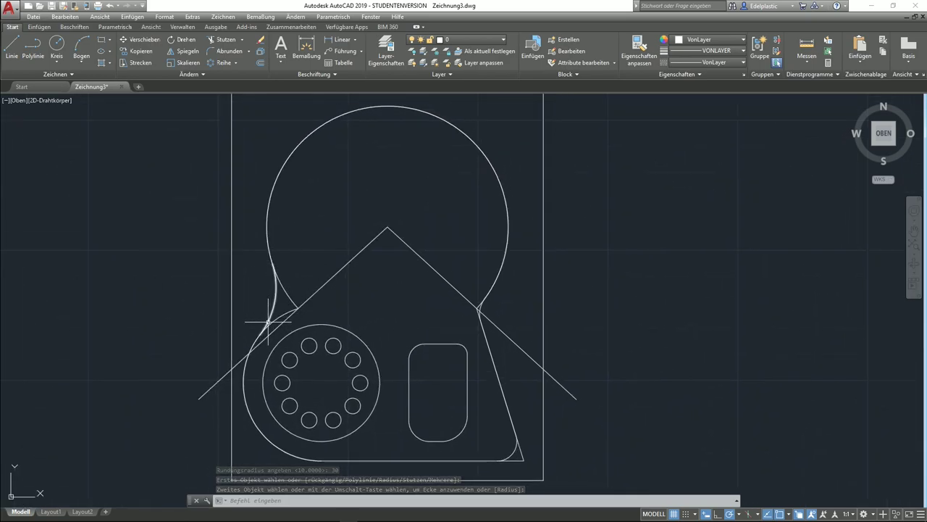
pyautogui.click(431, 246)
pyautogui.click(351, 227)
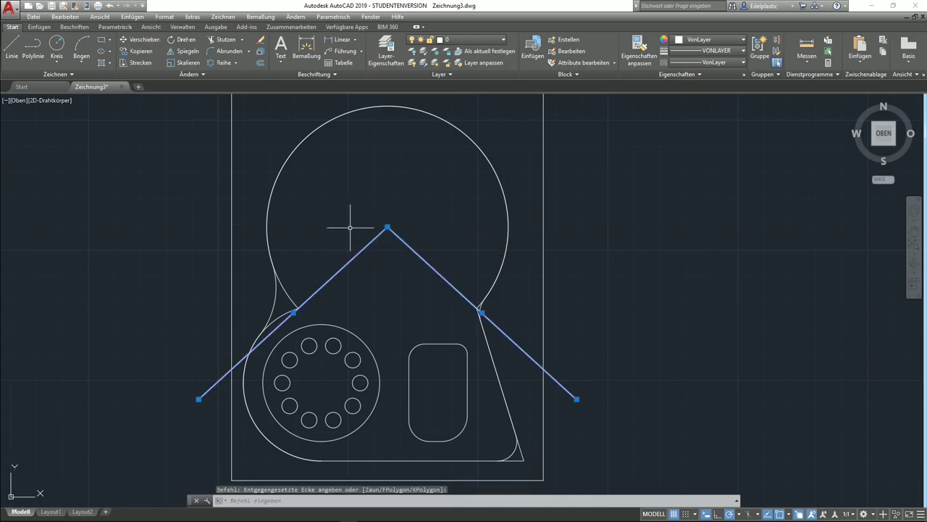
pyautogui.press('Delete')
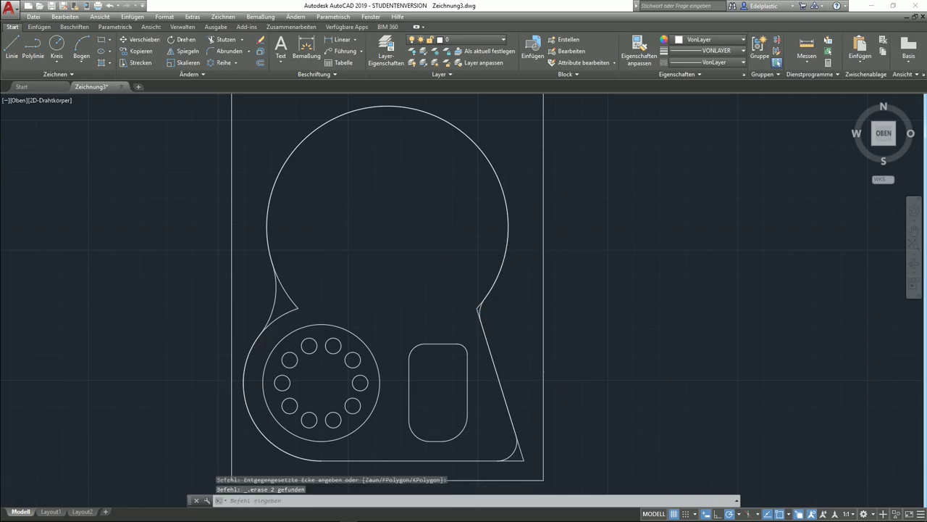
pyautogui.scroll(-1, 408, 270)
pyautogui.moveTo(408, 270); pyautogui.dragTo(434, 254, button='middle')
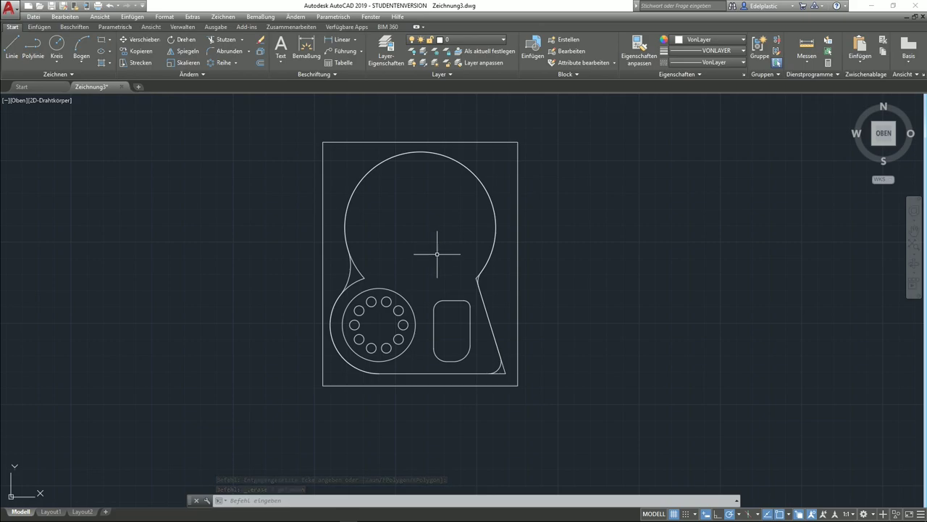
pyautogui.scroll(2, 437, 254)
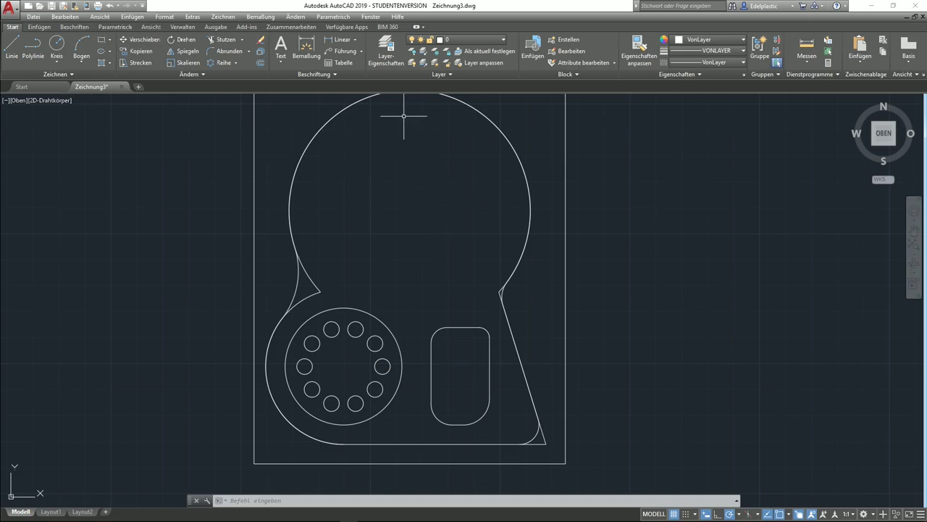
pyautogui.moveTo(612, 245); pyautogui.dragTo(247, 248, button='middle')
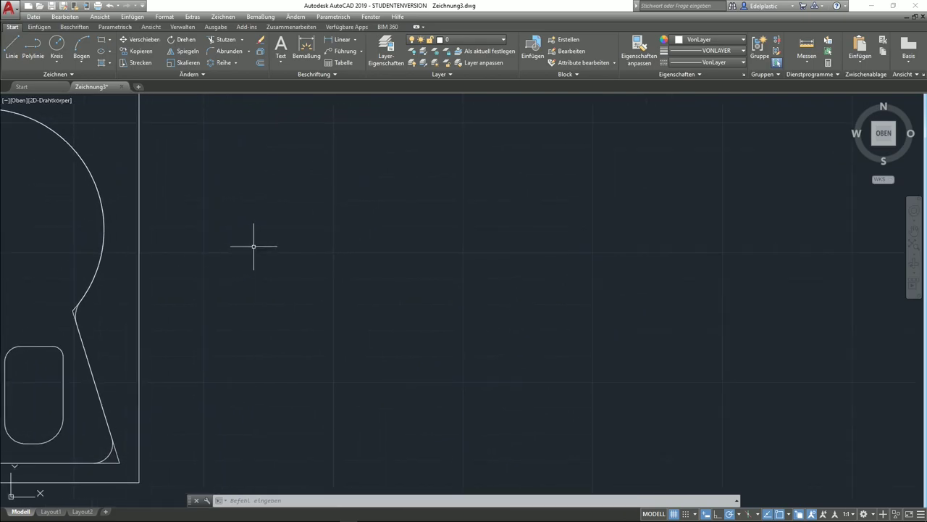
pyautogui.moveTo(248, 248); pyautogui.dragTo(294, 233, button='middle')
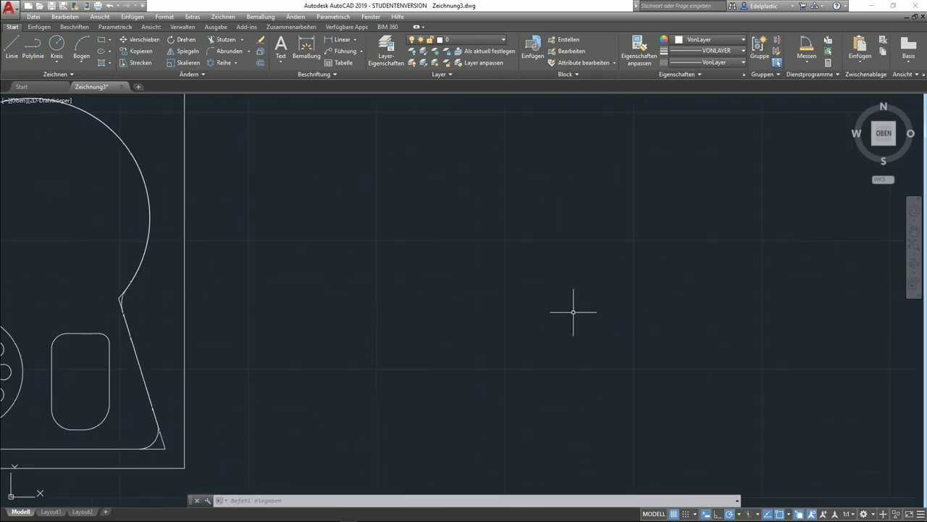
pyautogui.scroll(-4, 573, 308)
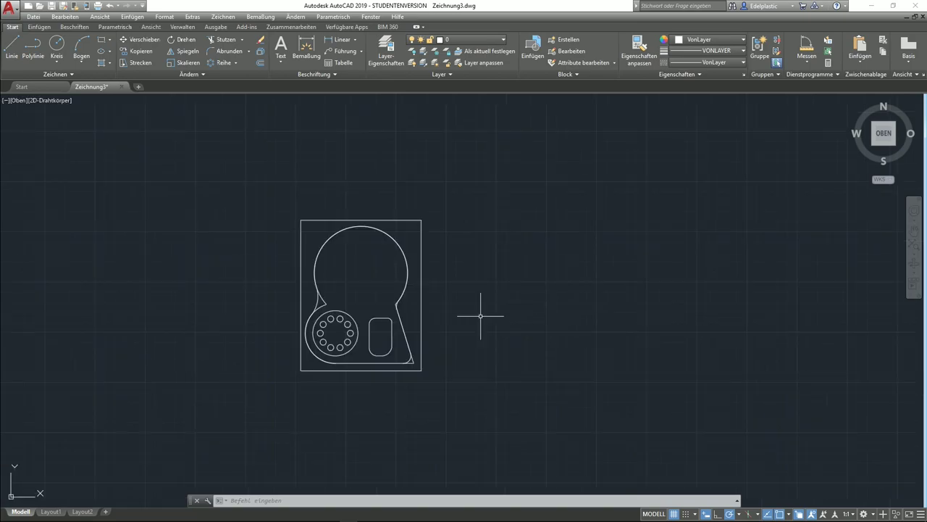
pyautogui.moveTo(480, 315); pyautogui.dragTo(577, 282, button='middle')
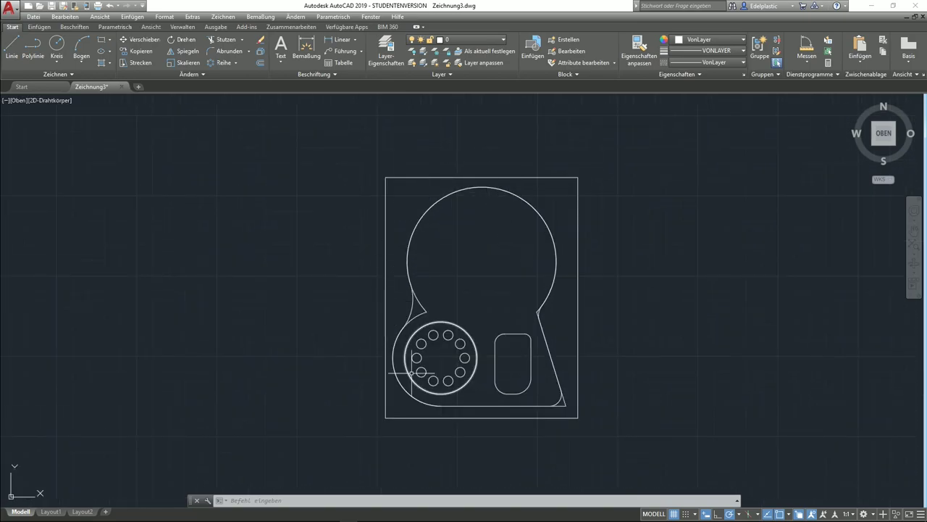
pyautogui.scroll(2, 481, 140)
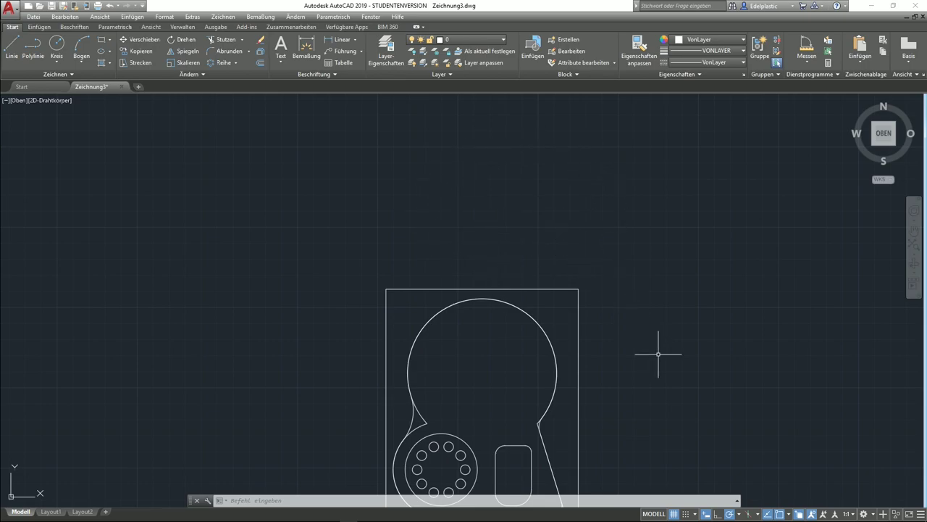
pyautogui.moveTo(658, 355); pyautogui.dragTo(341, 215, button='middle')
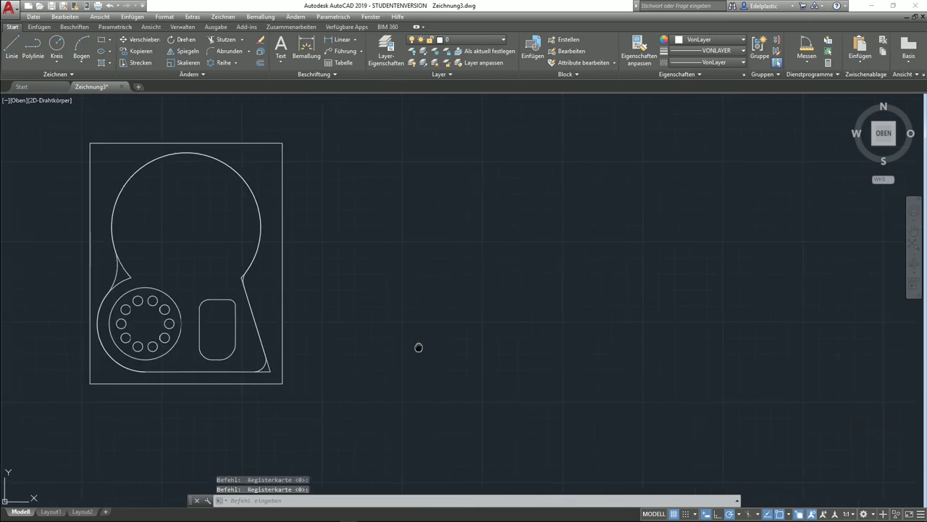
# Draw an 18-unit vertical line in empty drawing space
pyautogui.click(5, 52)
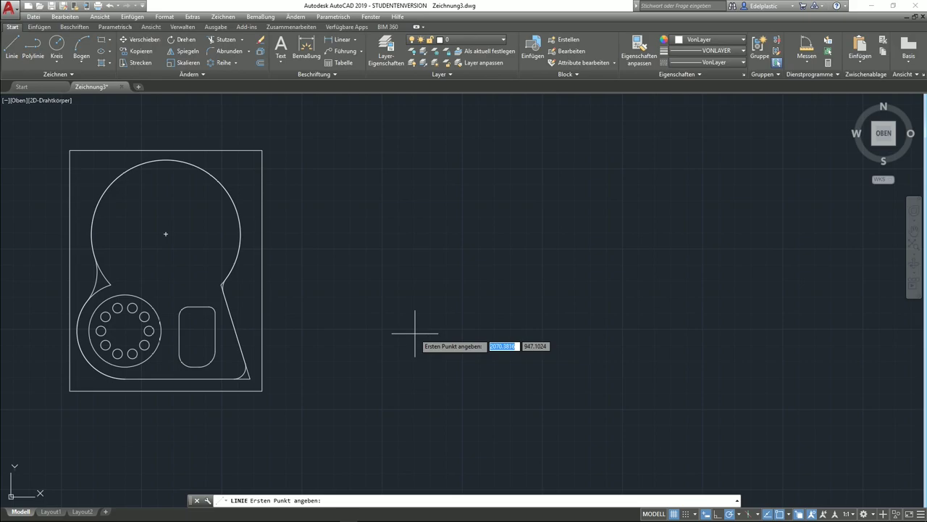
pyautogui.click(441, 342)
pyautogui.write('18')
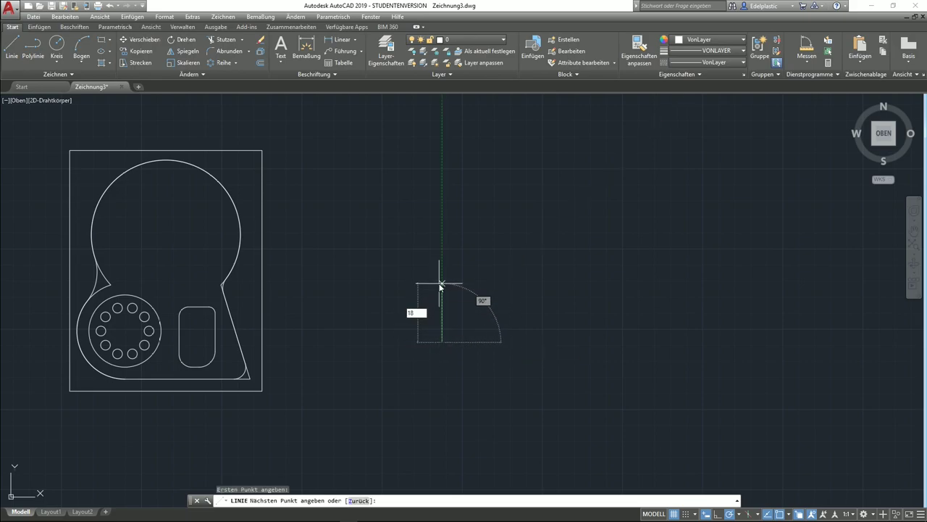
pyautogui.press('Return')
pyautogui.press('Return')
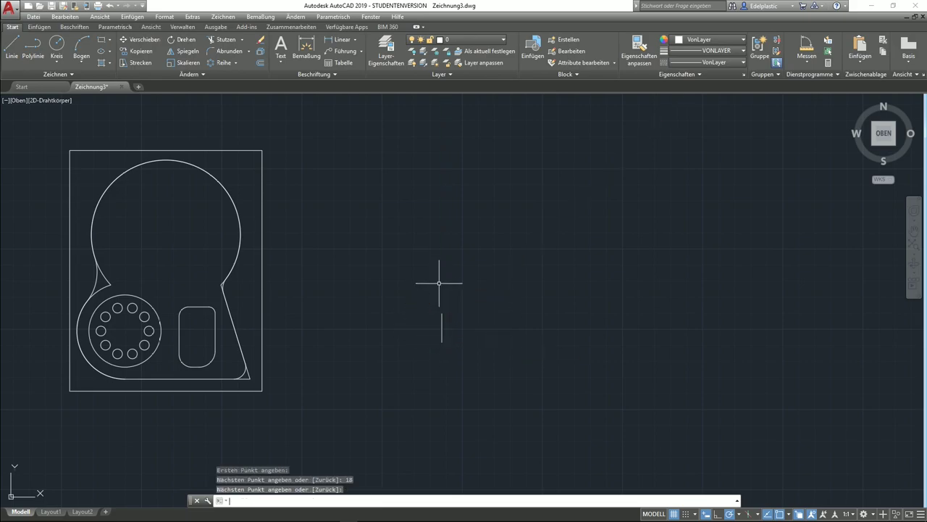
pyautogui.click(473, 363)
pyautogui.press('Escape')
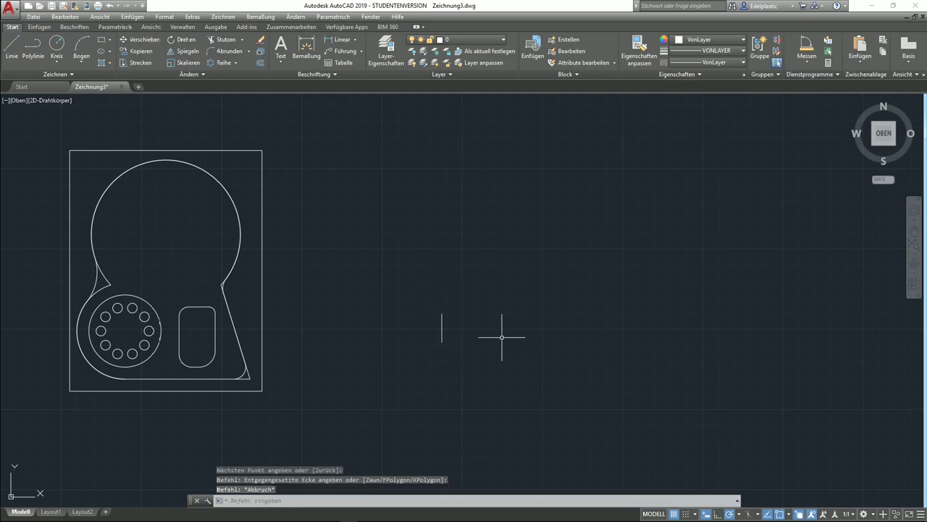
pyautogui.scroll(5, 432, 342)
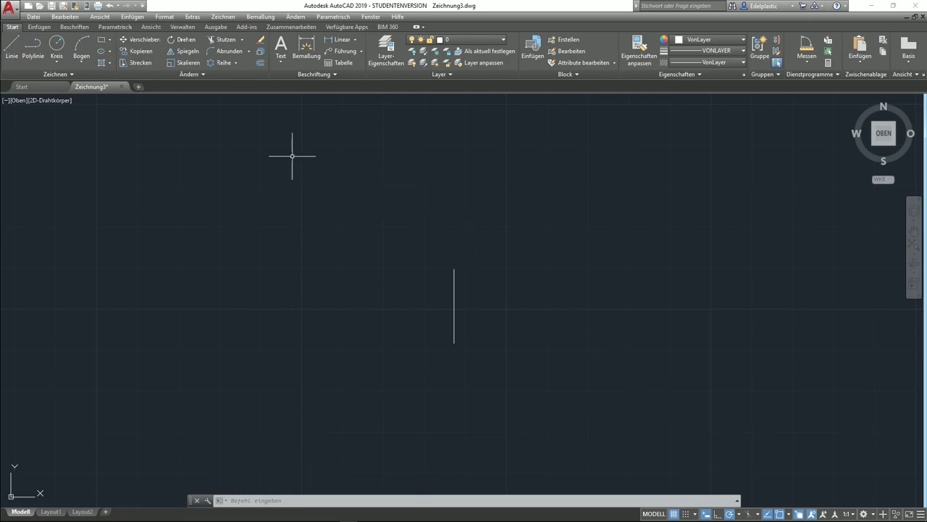
# Draw a line from the vertical line's top end at a 140° angle
pyautogui.click(12, 49)
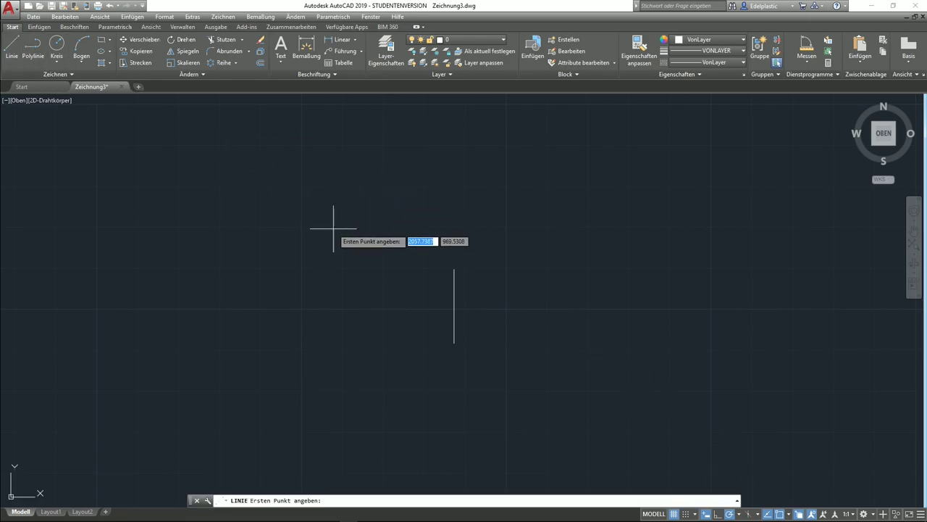
pyautogui.click(455, 271)
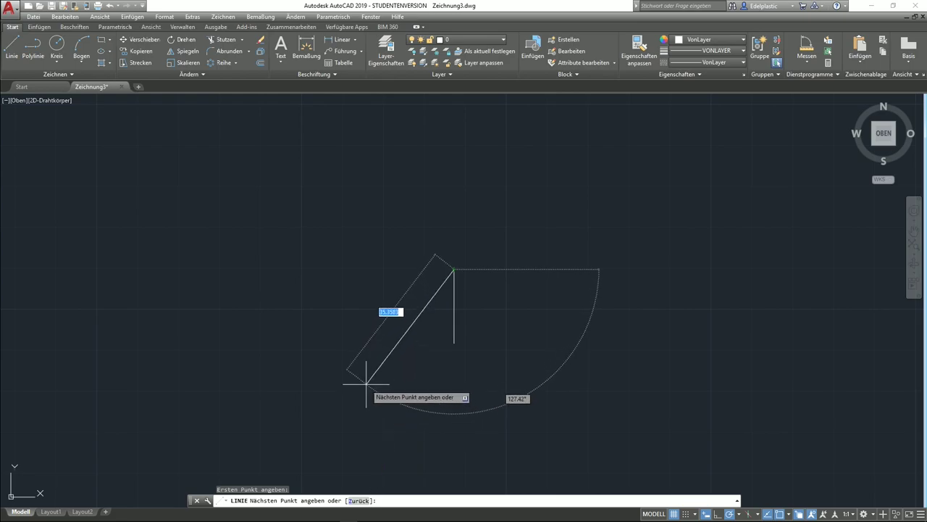
pyautogui.press('Tab')
pyautogui.write('140')
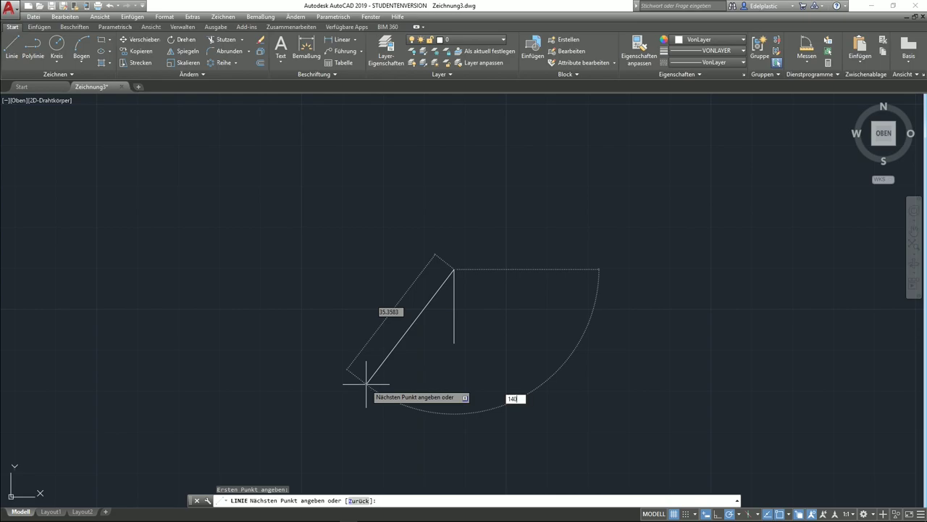
pyautogui.press('Return')
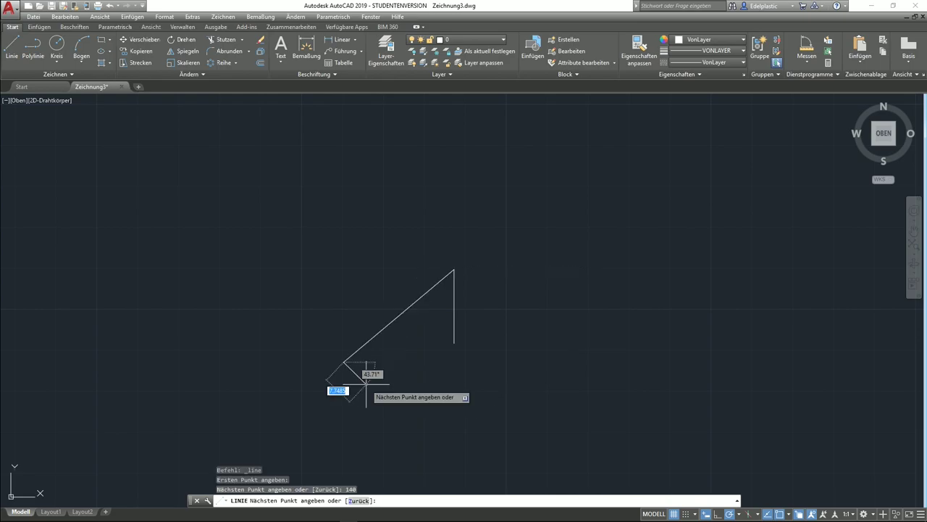
pyautogui.press('Return')
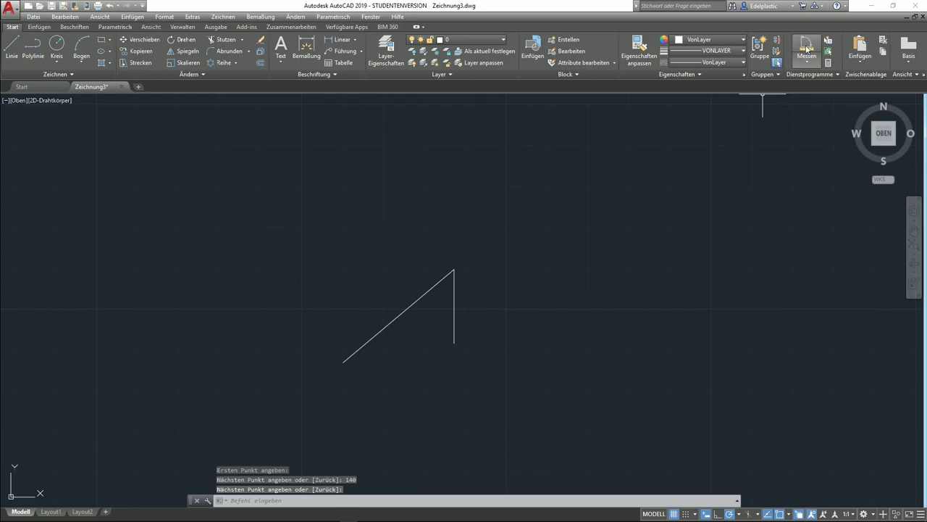
pyautogui.click(807, 64)
pyautogui.click(813, 111)
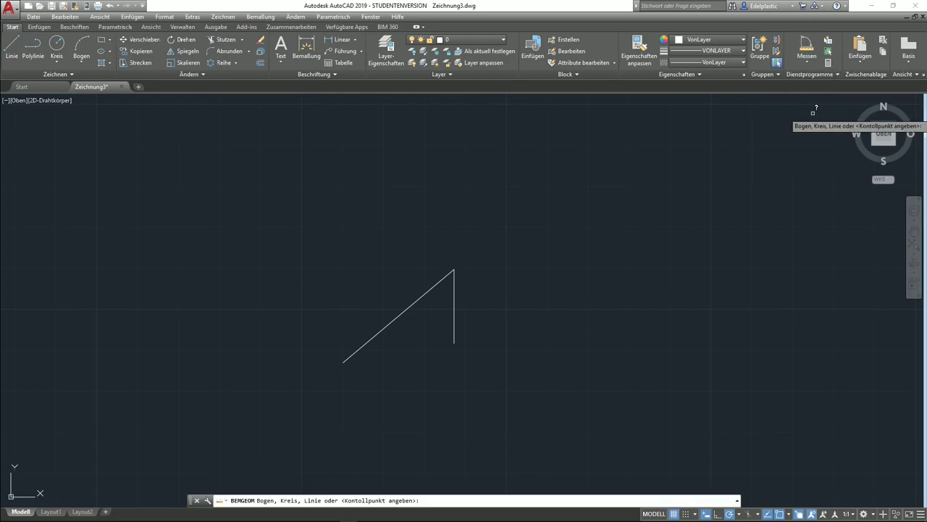
pyautogui.click(454, 309)
pyautogui.click(422, 293)
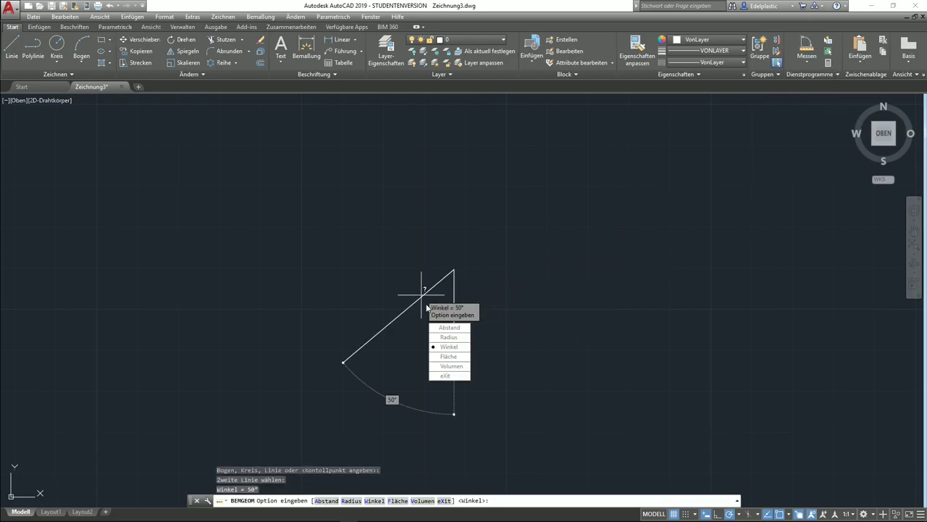
pyautogui.click(446, 375)
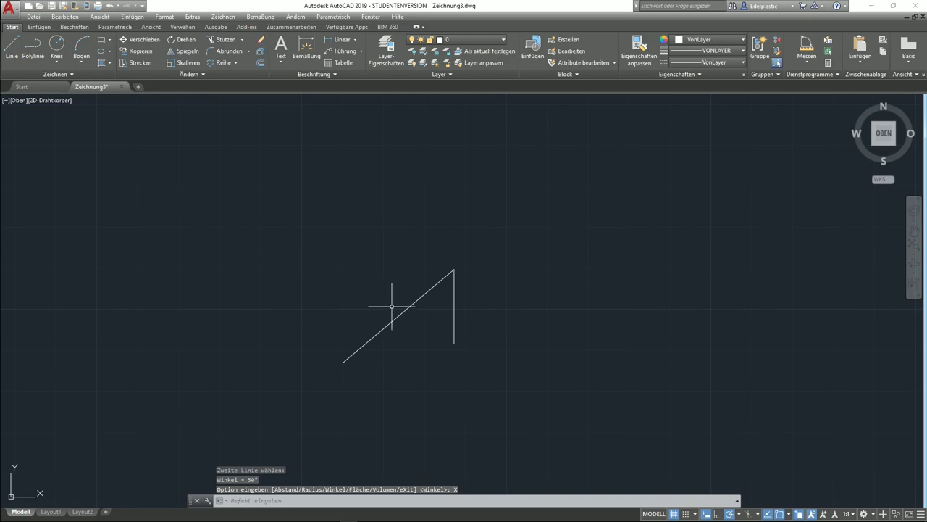
# Draw a radius 9 circle centred on the lines' junction
pyautogui.click(57, 48)
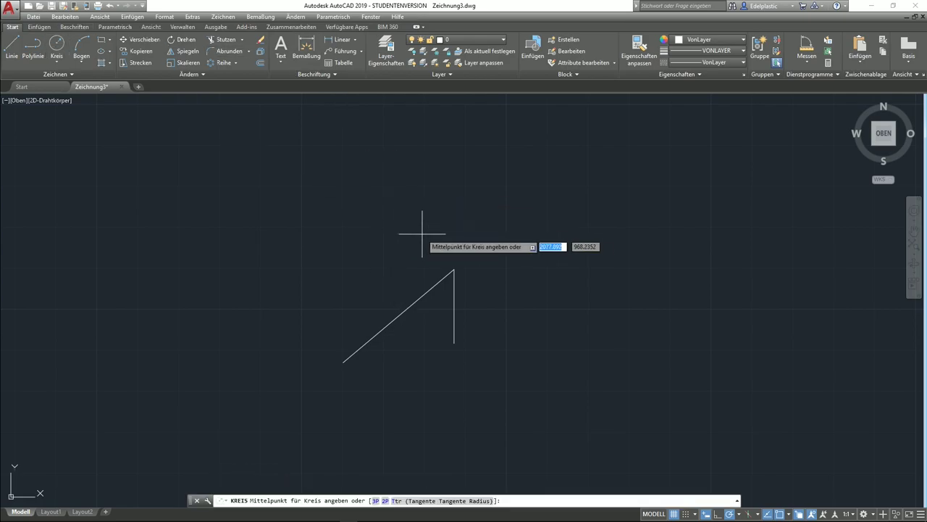
pyautogui.click(453, 267)
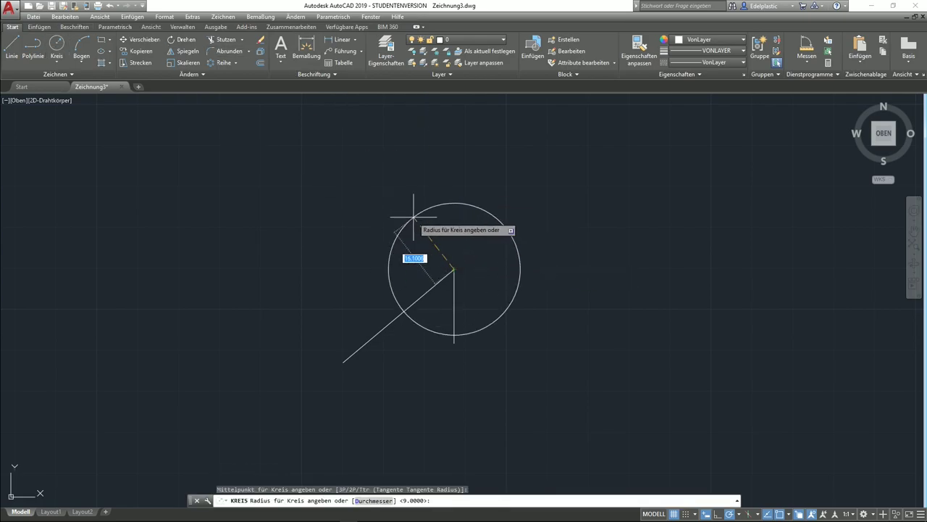
pyautogui.press('Return')
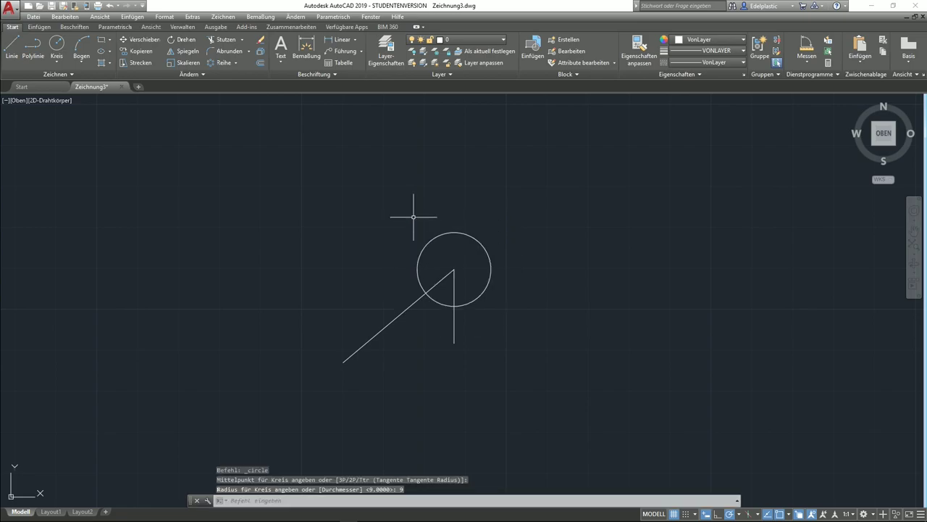
# Stretch the vertical line's top end far upward
pyautogui.click(455, 287)
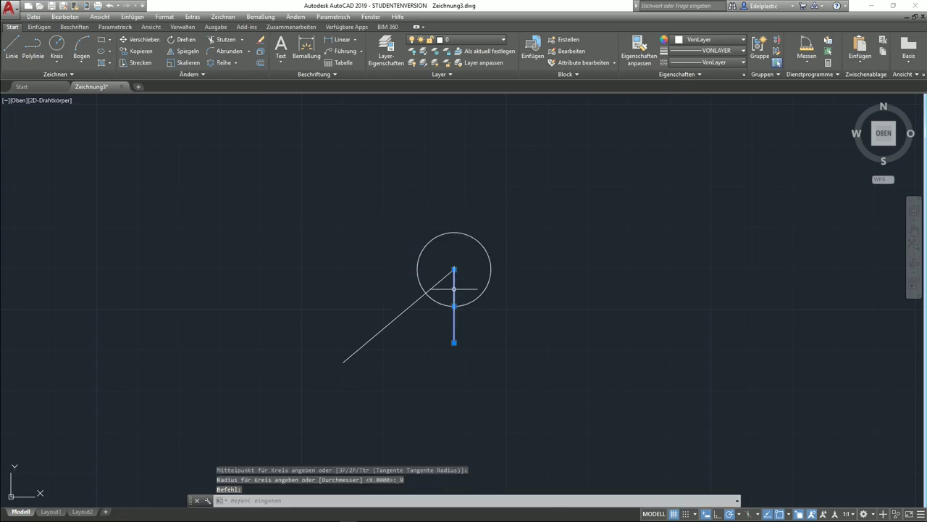
pyautogui.click(454, 269)
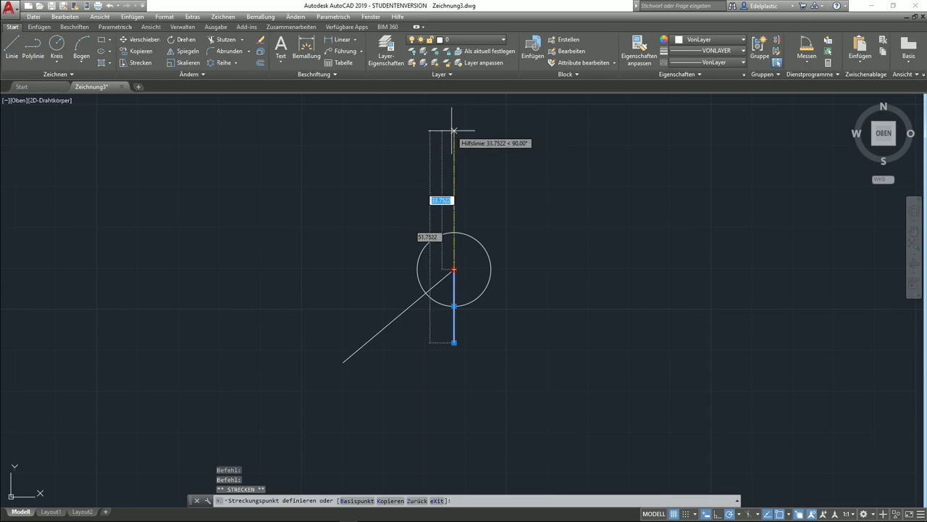
pyautogui.click(455, 131)
pyautogui.press('Escape')
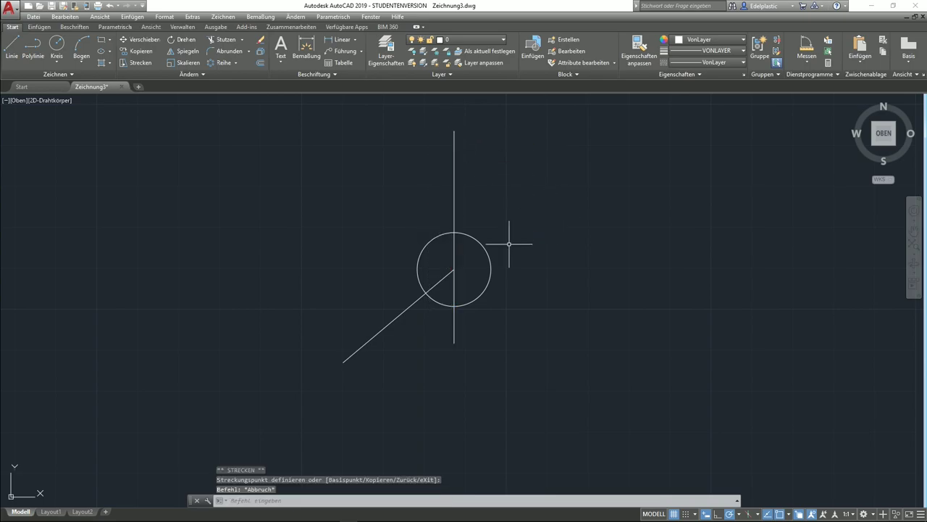
# Trim the circle to leave only the arc between the vertical and slanted lines
pyautogui.click(221, 40)
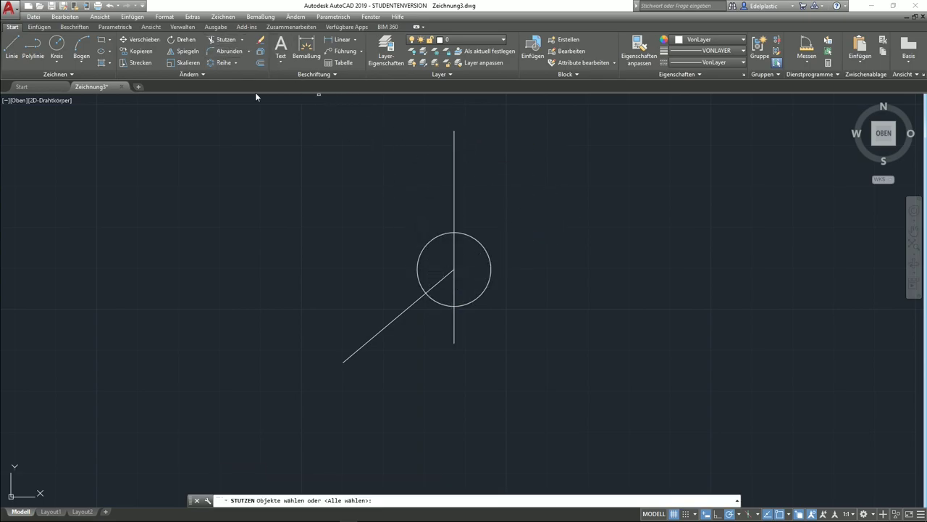
pyautogui.press('Return')
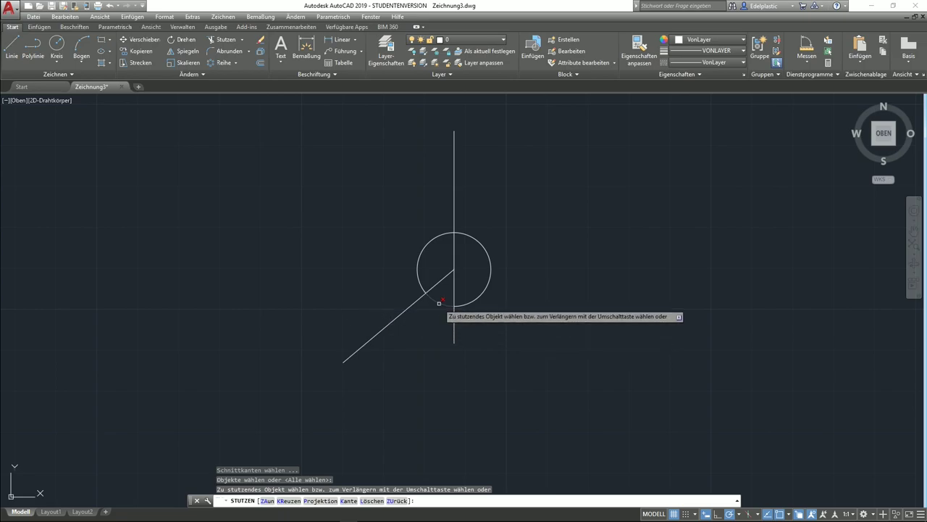
pyautogui.click(439, 302)
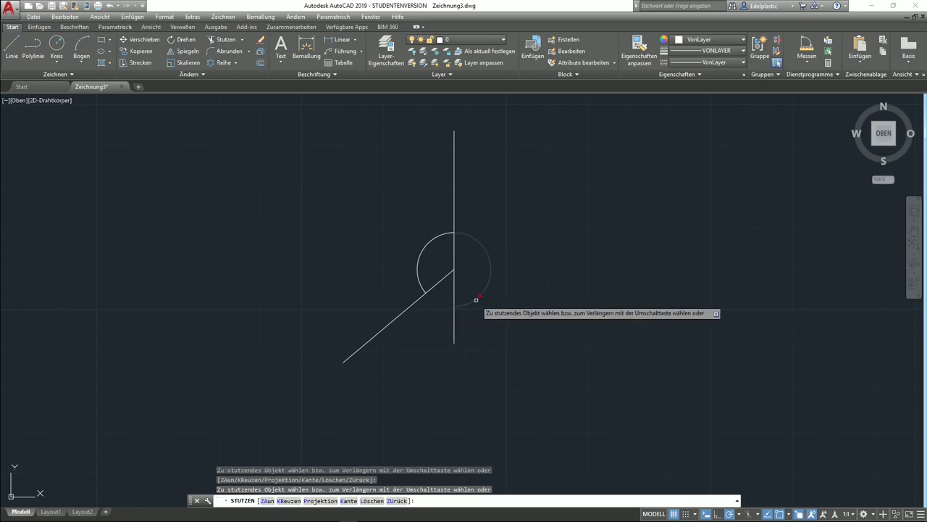
pyautogui.rightClick(508, 278)
pyautogui.click(522, 283)
pyautogui.moveTo(491, 263); pyautogui.dragTo(517, 317, button='middle')
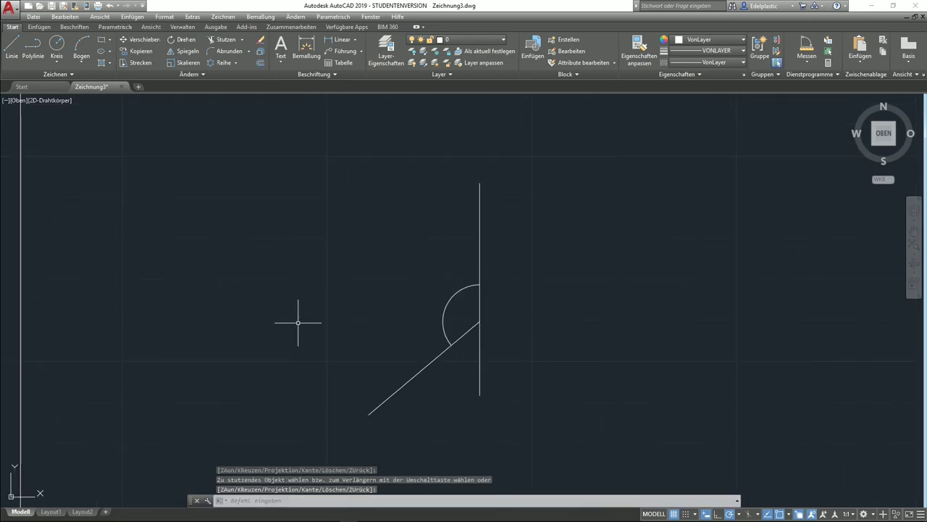
# Draw a new circle of radius 9 above-left of the lines
pyautogui.click(56, 46)
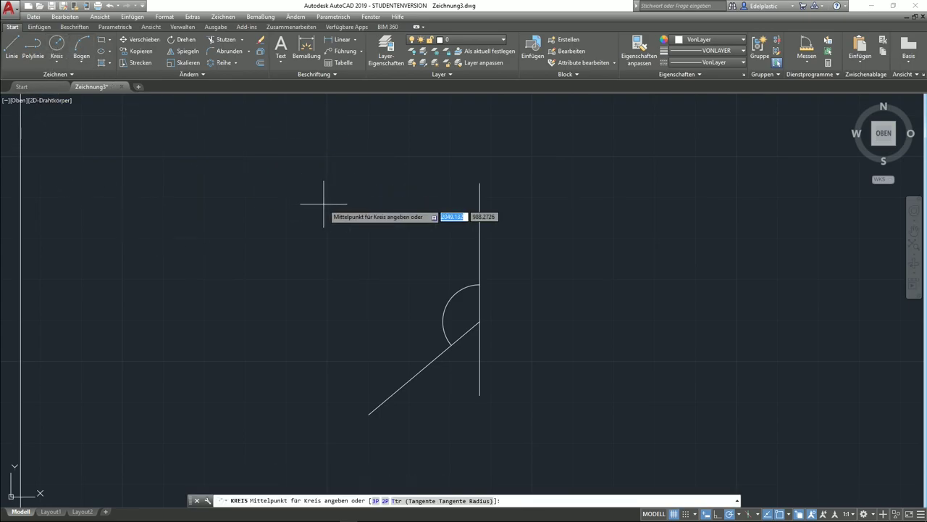
pyautogui.click(360, 206)
pyautogui.write('9')
pyautogui.press('Return')
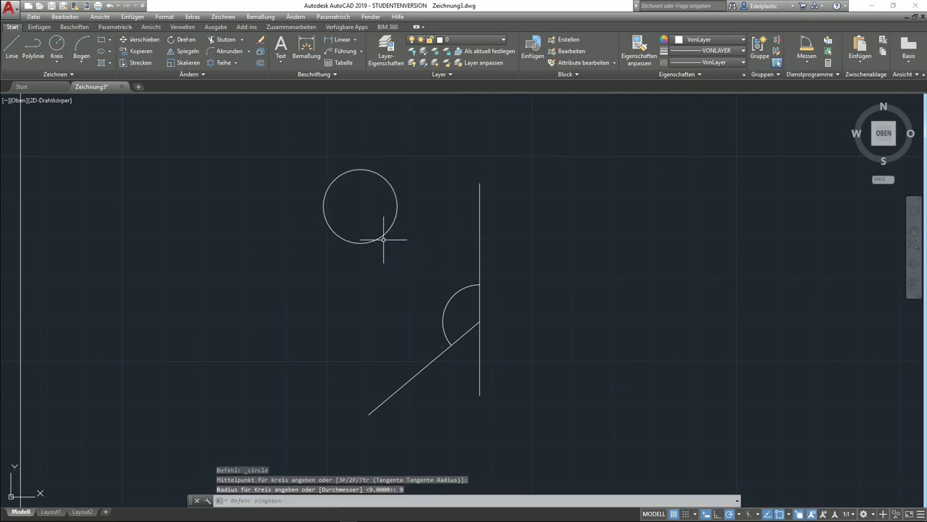
# Move the circle so its bottom quadrant point sits on the arc's top end
pyautogui.moveTo(405, 259); pyautogui.dragTo(360, 210)
pyautogui.click(147, 42)
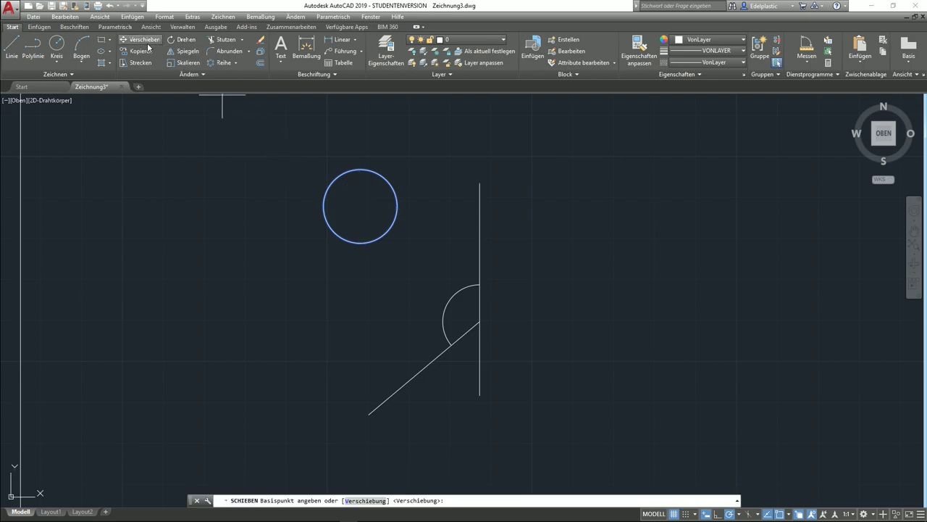
pyautogui.keyDown('shift'); pyautogui.rightClick(239, 210); pyautogui.keyUp('shift')
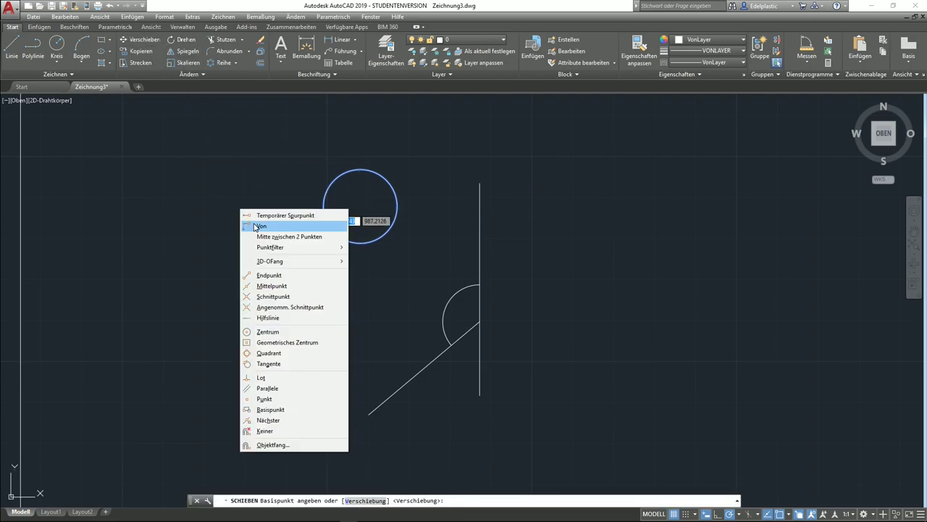
pyautogui.click(273, 353)
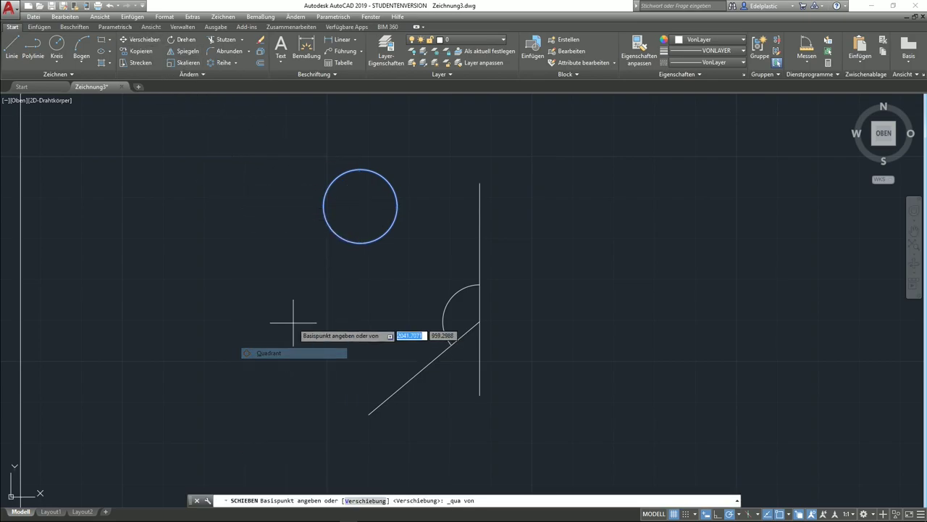
pyautogui.click(360, 243)
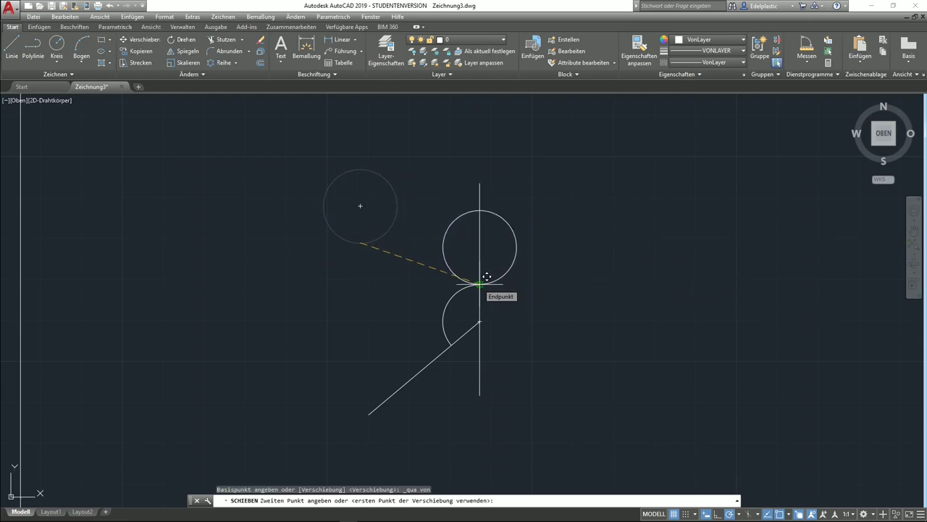
pyautogui.click(487, 277)
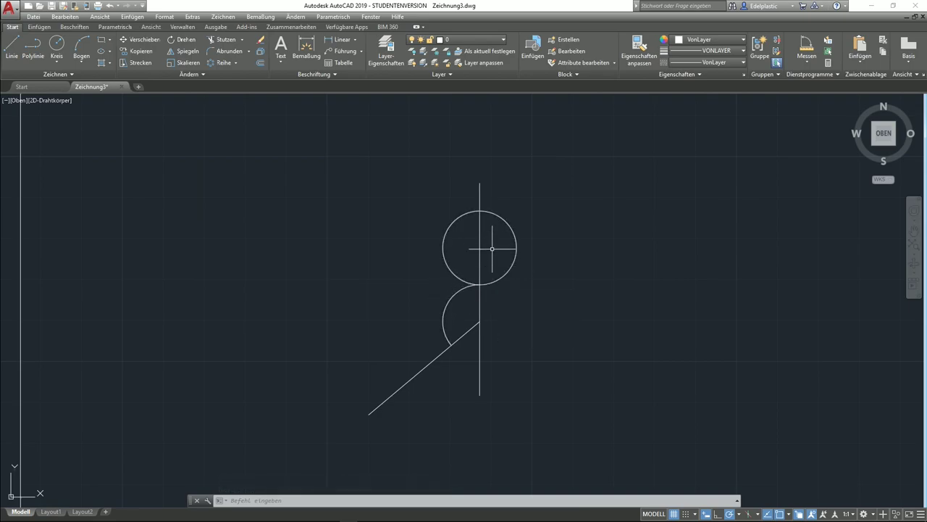
# Using 45° polar tracking, shift the circle's centre 3 units straight up
pyautogui.click(494, 281)
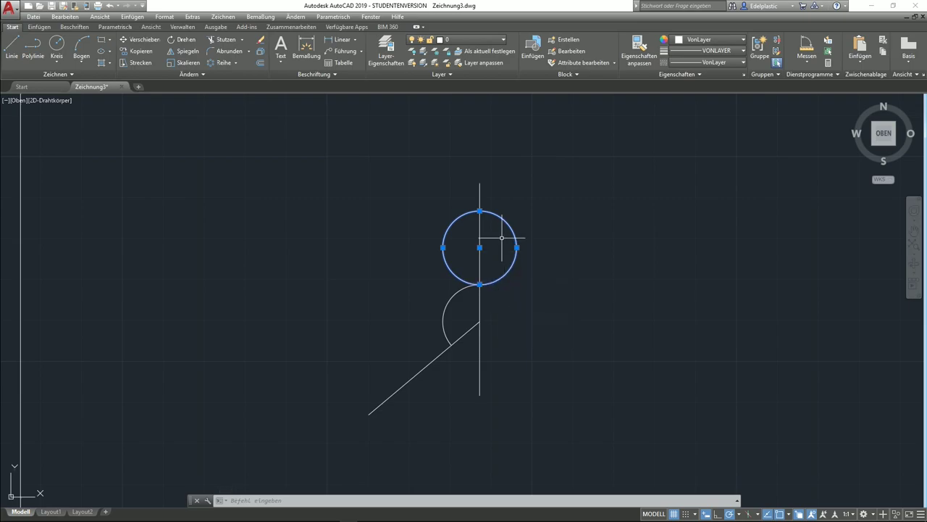
pyautogui.click(480, 247)
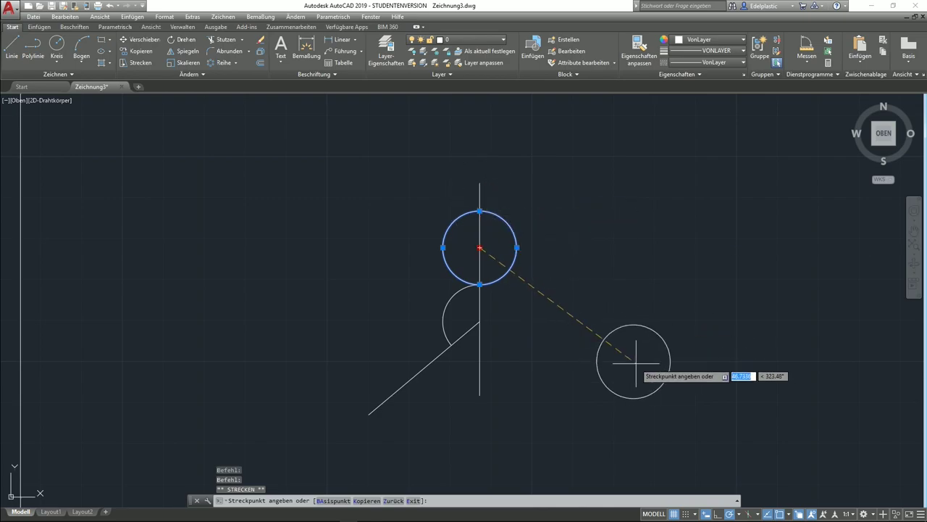
pyautogui.click(739, 513)
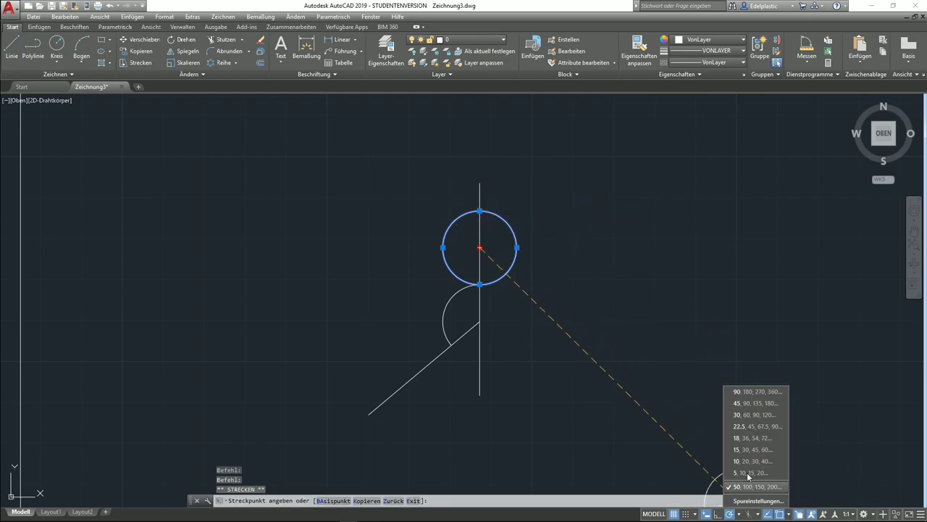
pyautogui.click(745, 403)
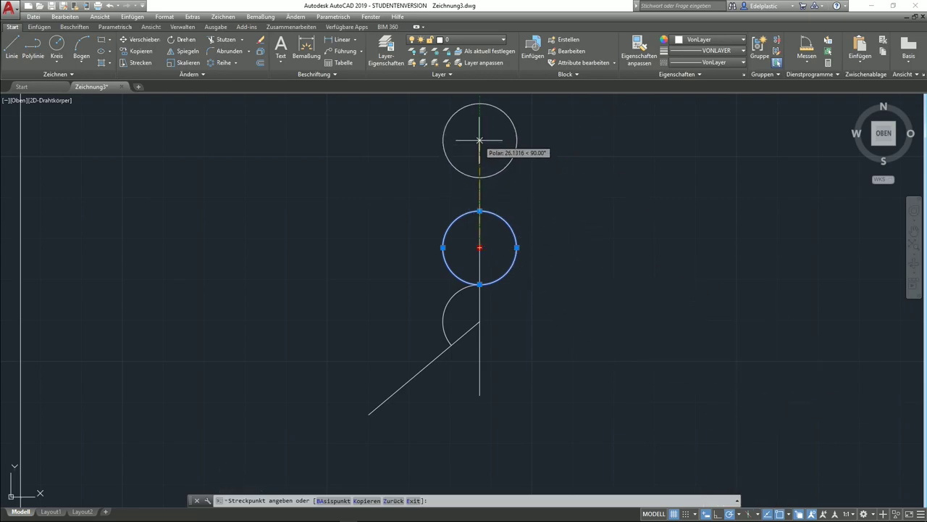
pyautogui.write('3')
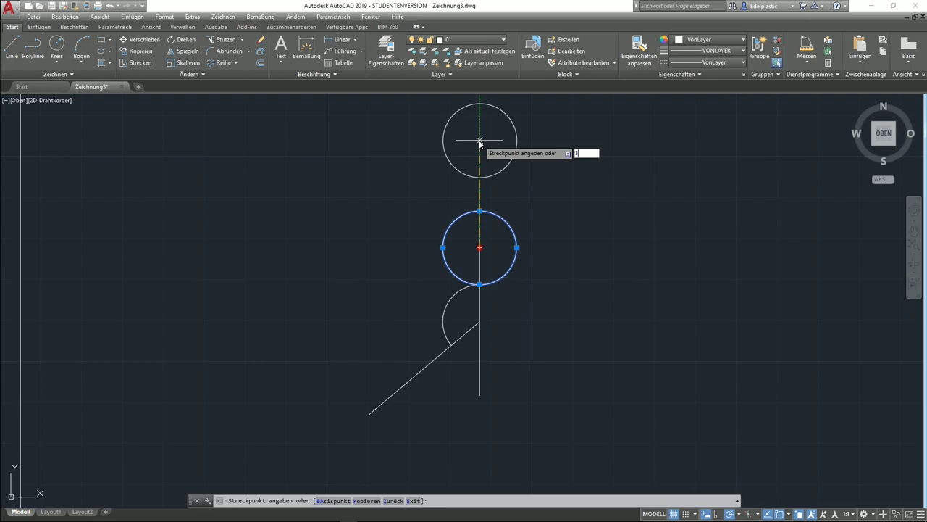
pyautogui.press('Return')
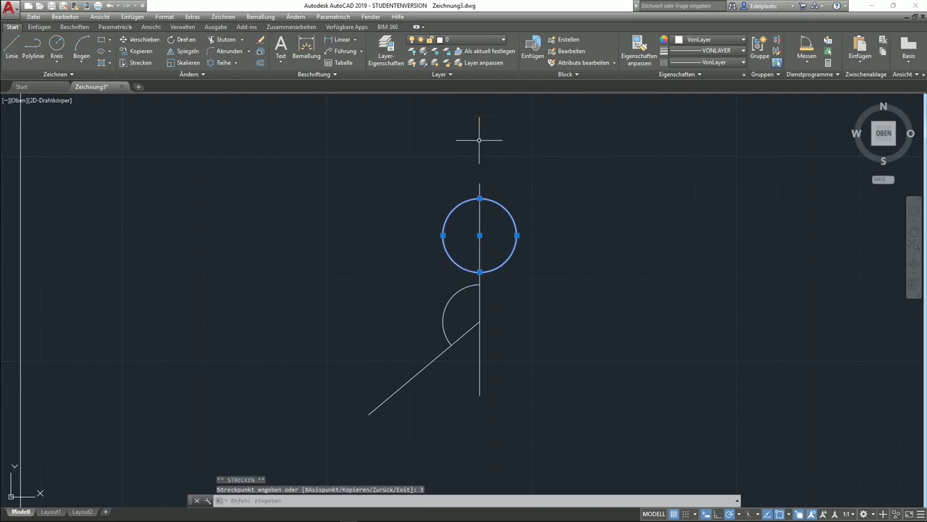
pyautogui.press('Escape')
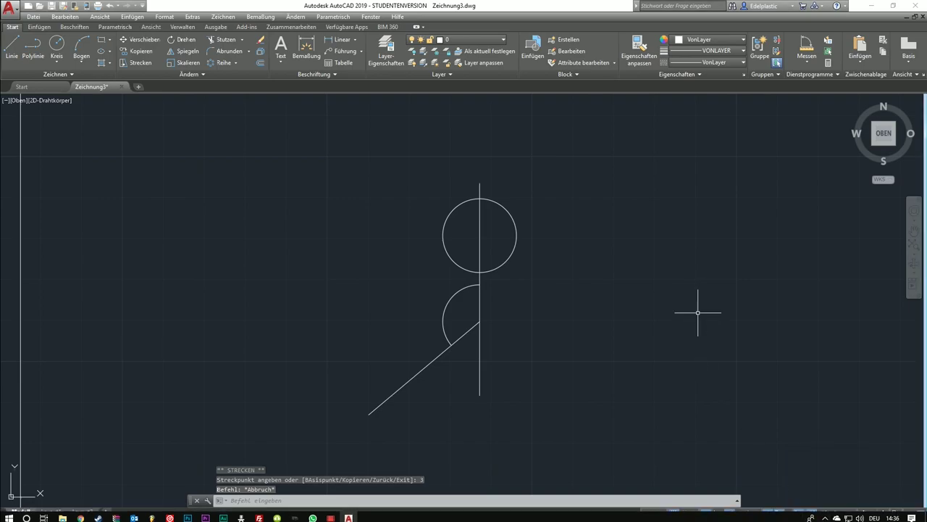
# Draw a 32-unit line from the upper circle's centre slanting down-right
pyautogui.press('Escape')
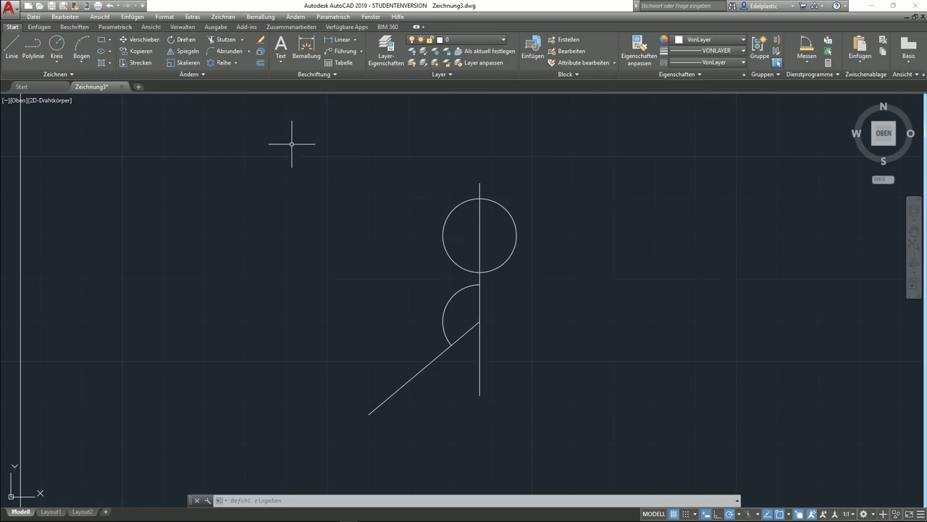
pyautogui.write('l')
pyautogui.press('Return')
pyautogui.click(480, 235)
pyautogui.write('32')
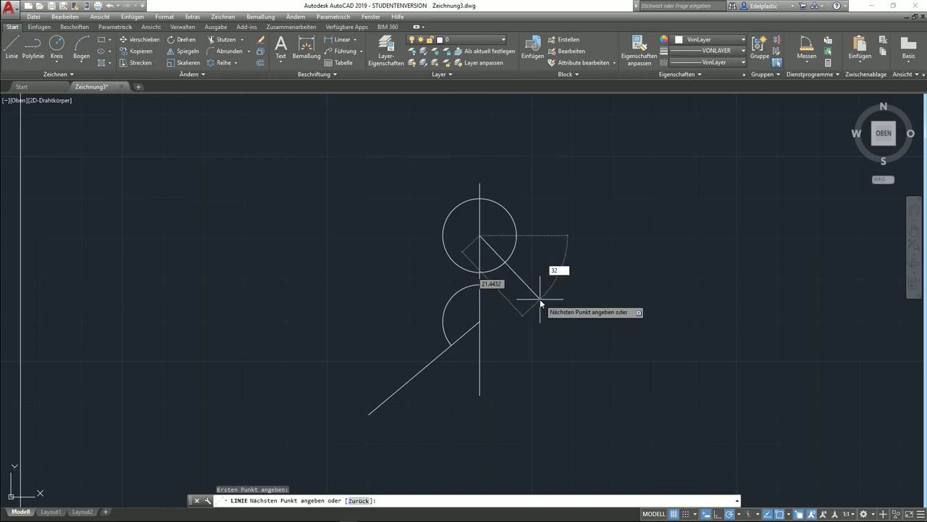
pyautogui.press('Return')
pyautogui.press('Return')
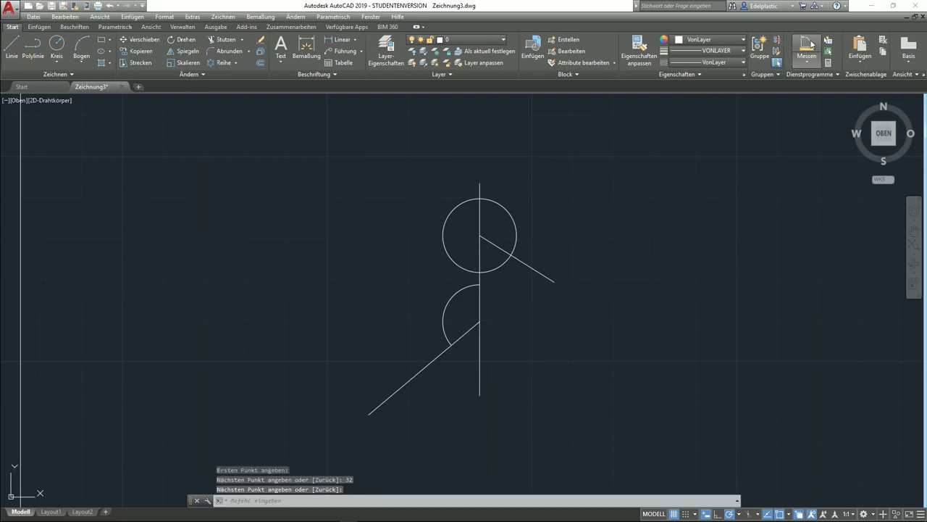
# Measure the angle between the vertical line and the diagonal line, about 58°
pyautogui.click(811, 44)
pyautogui.click(480, 305)
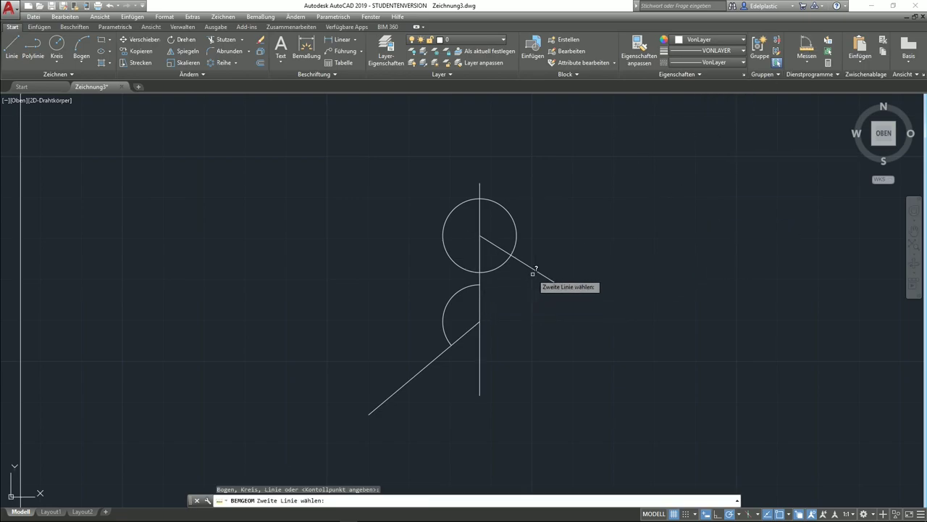
pyautogui.click(534, 272)
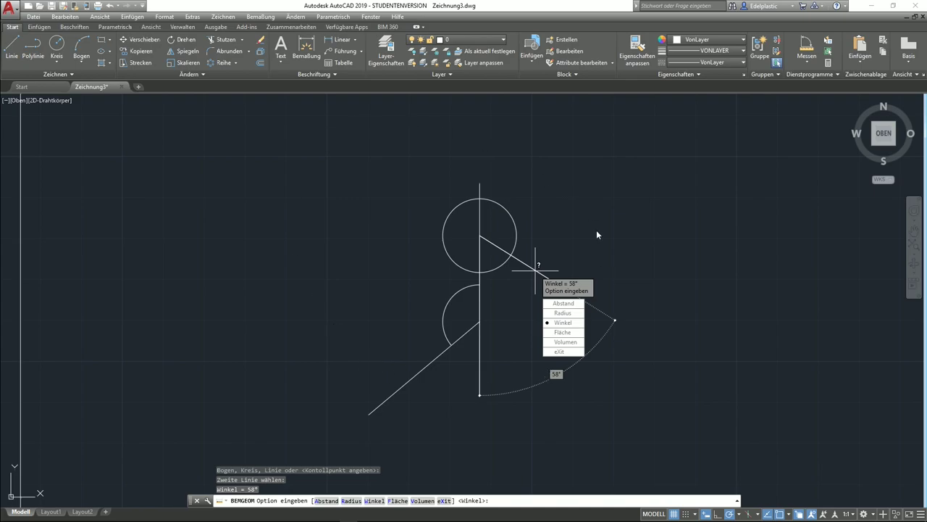
pyautogui.press('Escape')
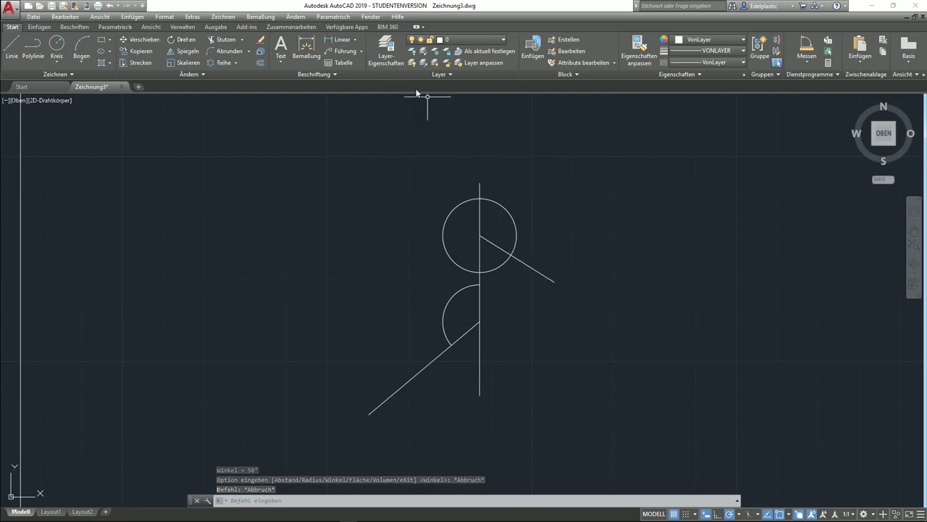
# Trim the upper circle down to the small arc between the two lines
pyautogui.click(226, 39)
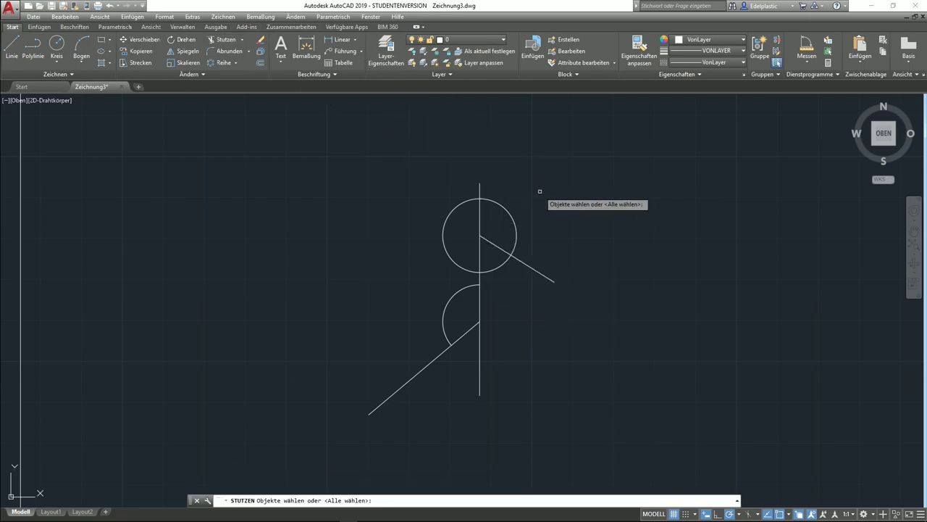
pyautogui.click(505, 207)
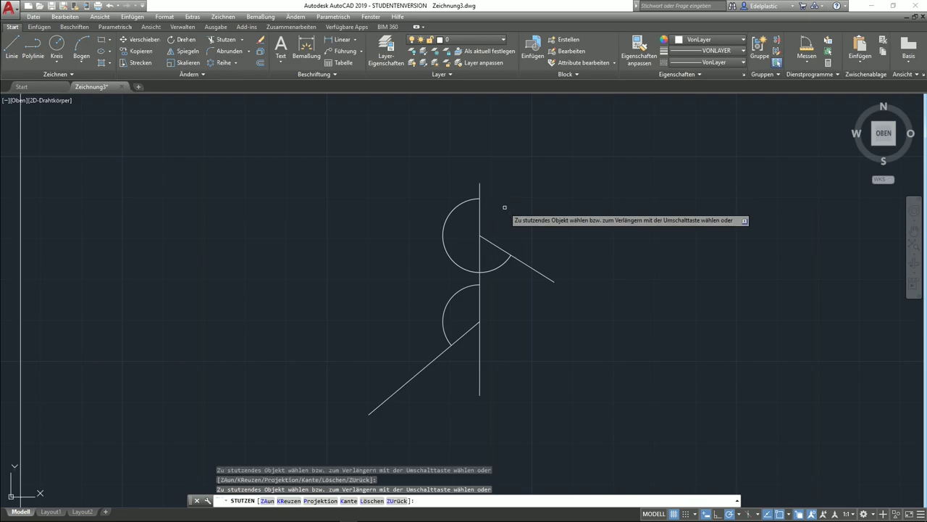
pyautogui.click(457, 203)
pyautogui.rightClick(373, 232)
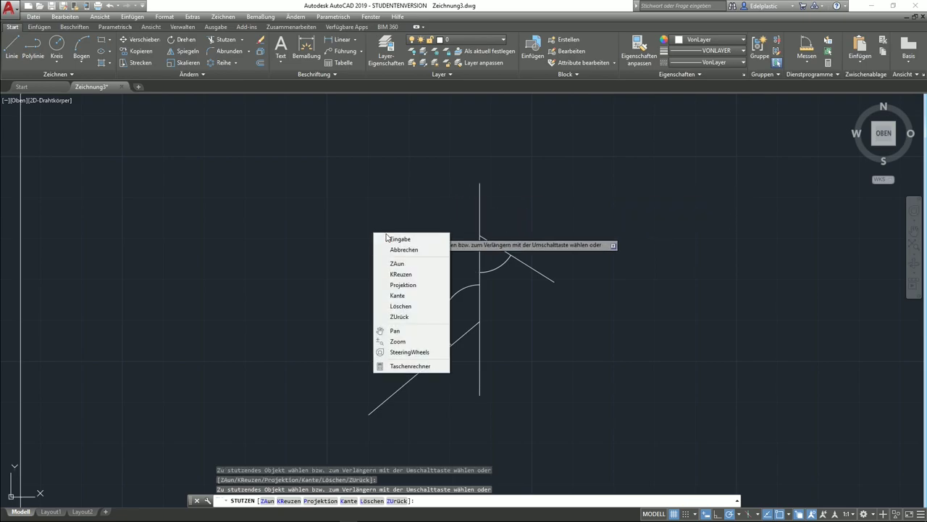
pyautogui.click(395, 239)
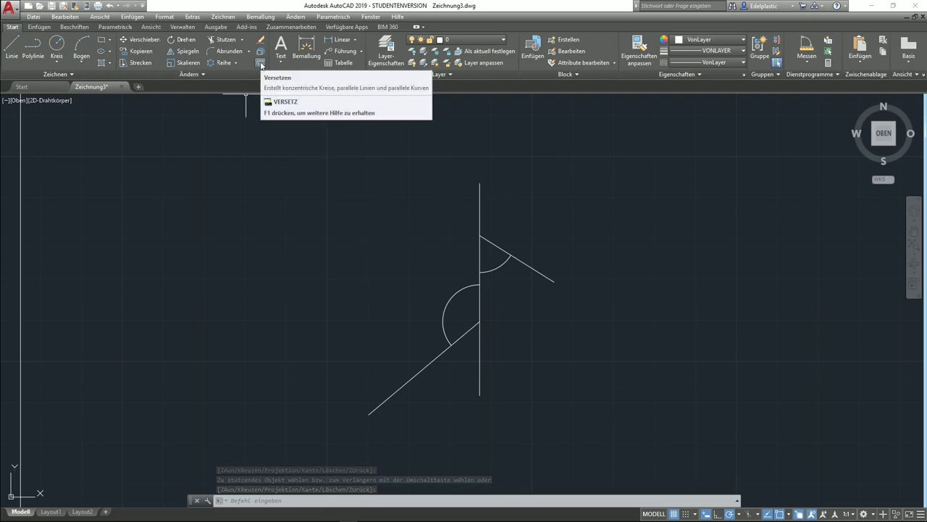
# Offset the lower arc and the small upper arc outward by 3 units
pyautogui.click(261, 63)
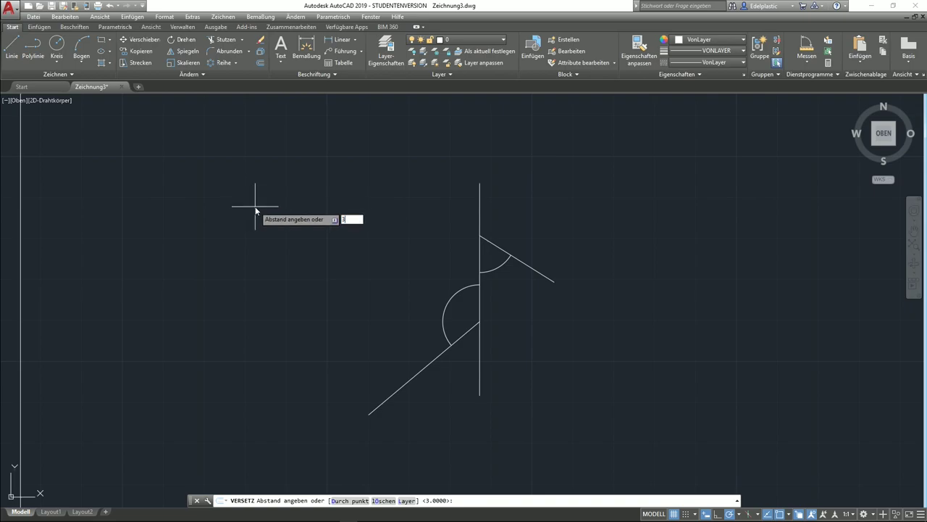
pyautogui.press('Return')
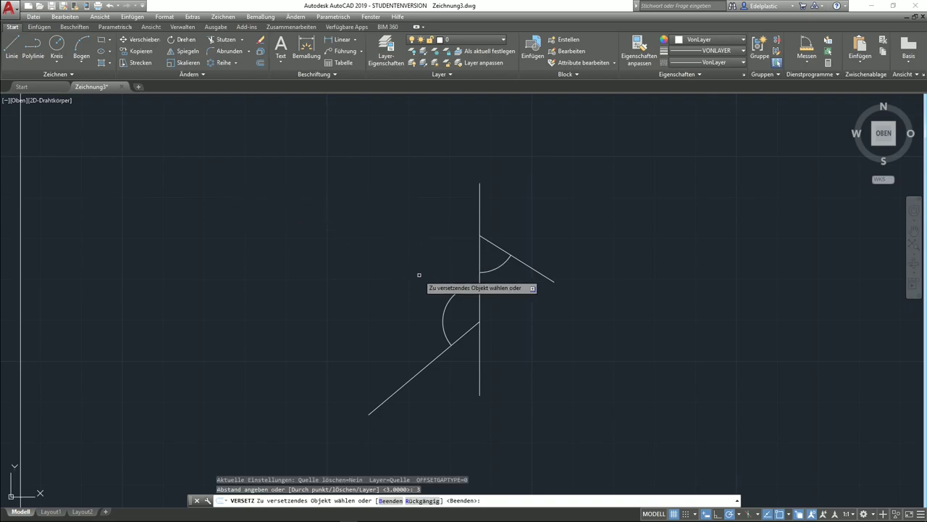
pyautogui.click(449, 298)
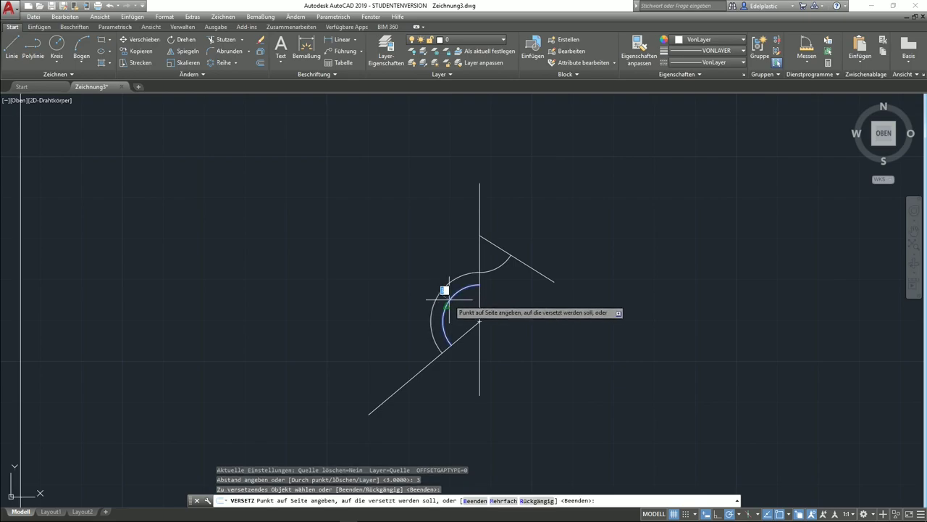
pyautogui.click(400, 256)
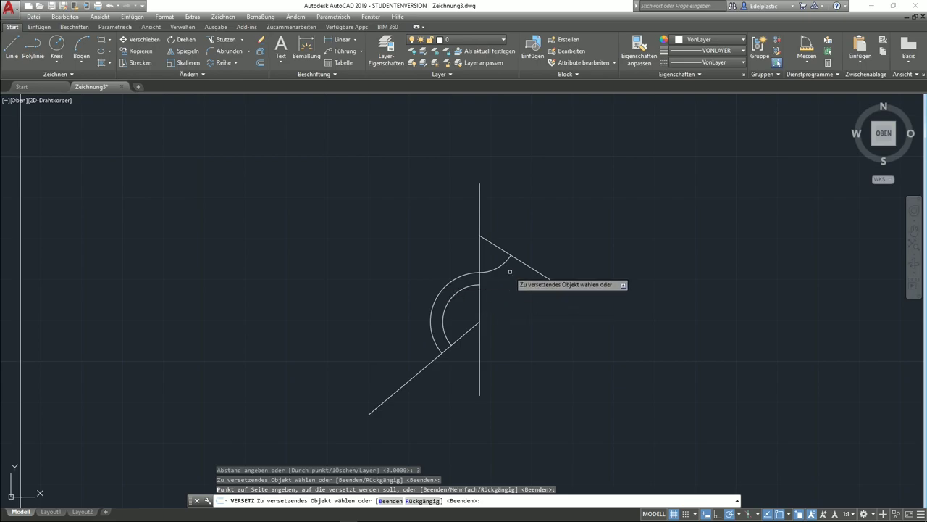
pyautogui.click(497, 265)
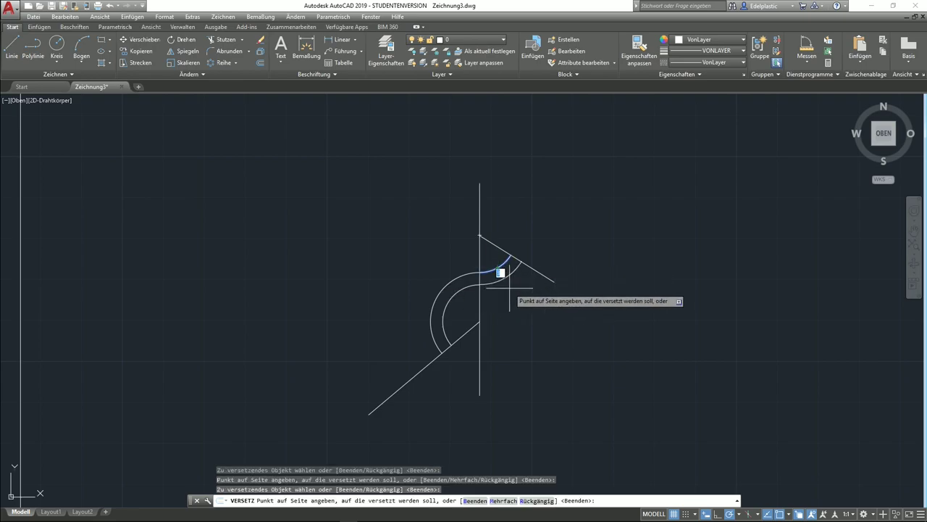
pyautogui.click(508, 288)
pyautogui.rightClick(528, 335)
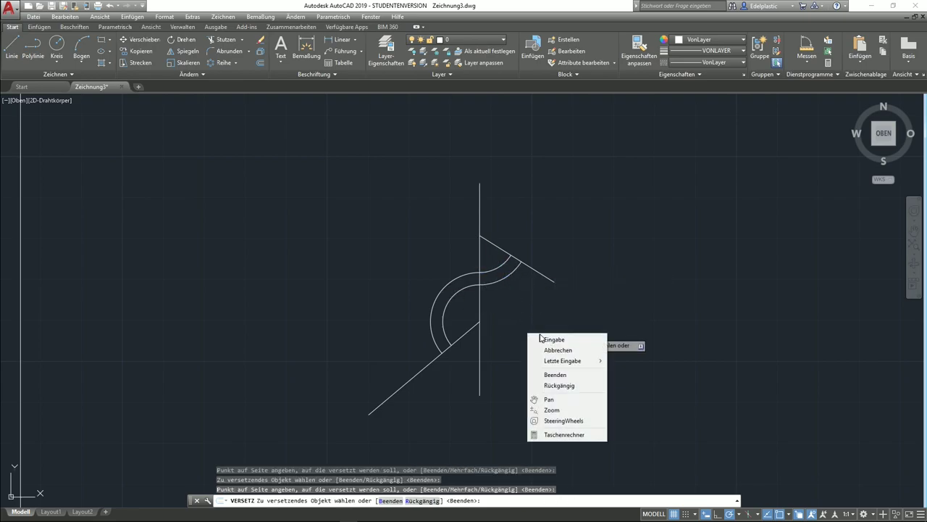
pyautogui.click(543, 339)
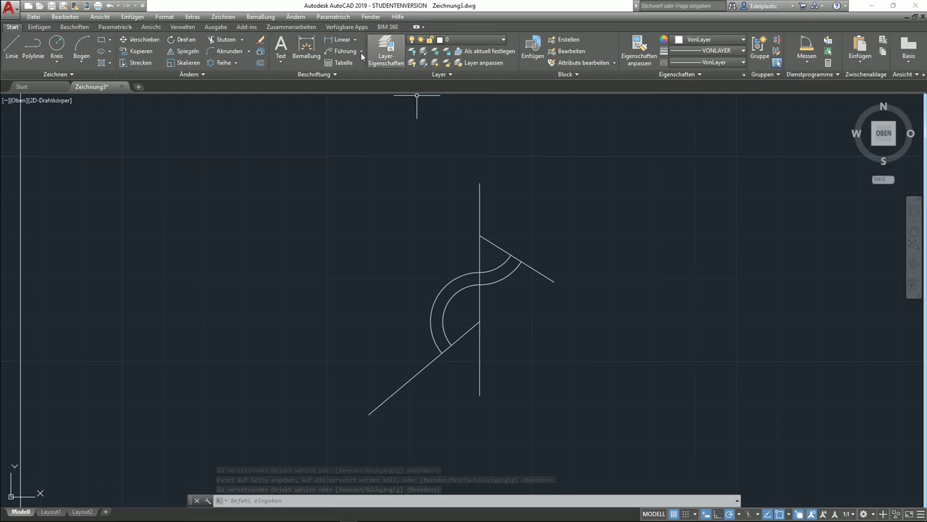
pyautogui.moveTo(533, 267)
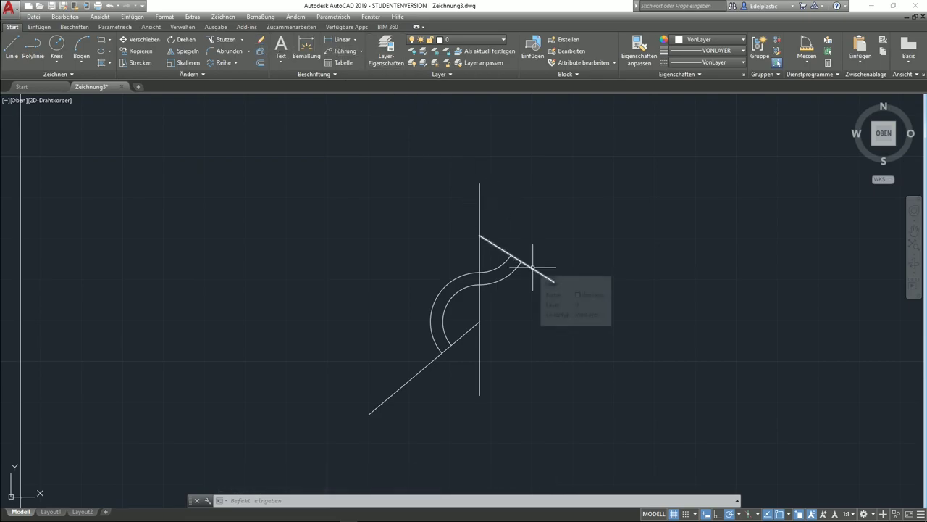
# Trim away the leftover line stub and diagonal line piece beyond the band
pyautogui.click(222, 39)
pyautogui.press('Return')
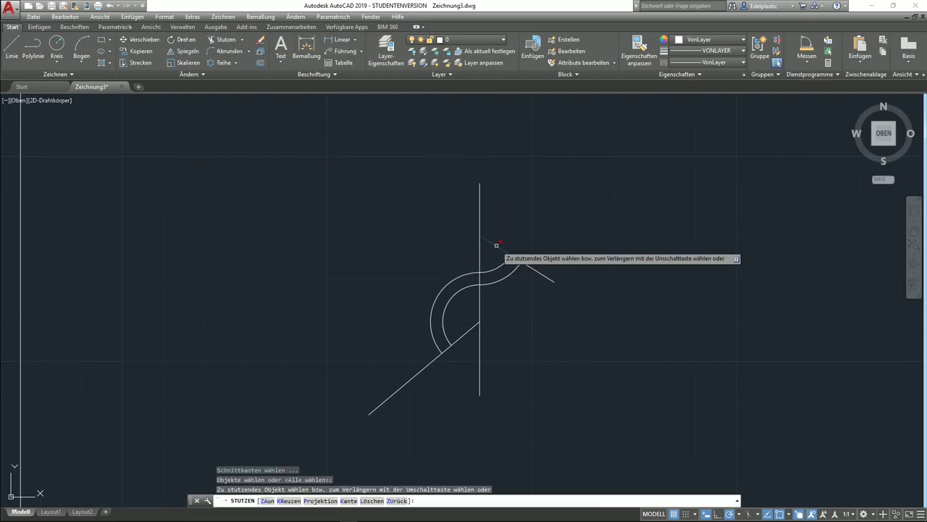
pyautogui.click(543, 275)
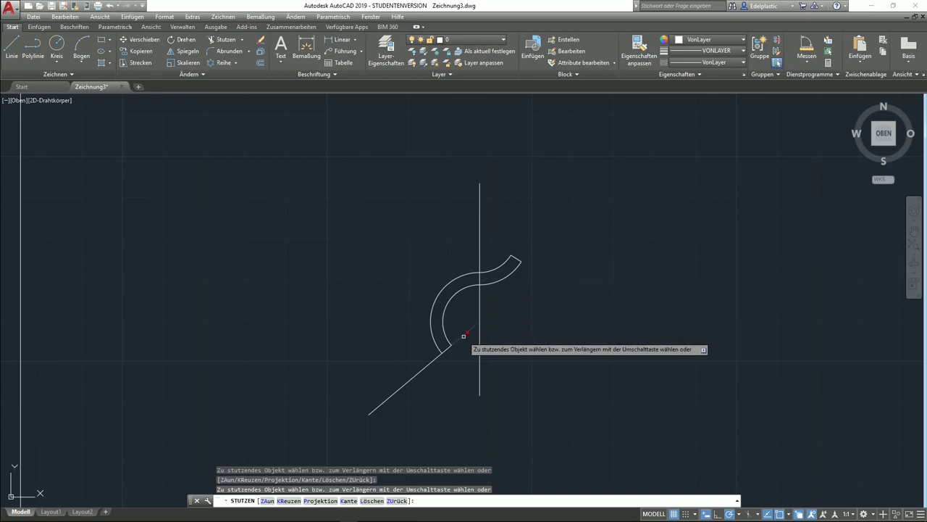
pyautogui.click(420, 369)
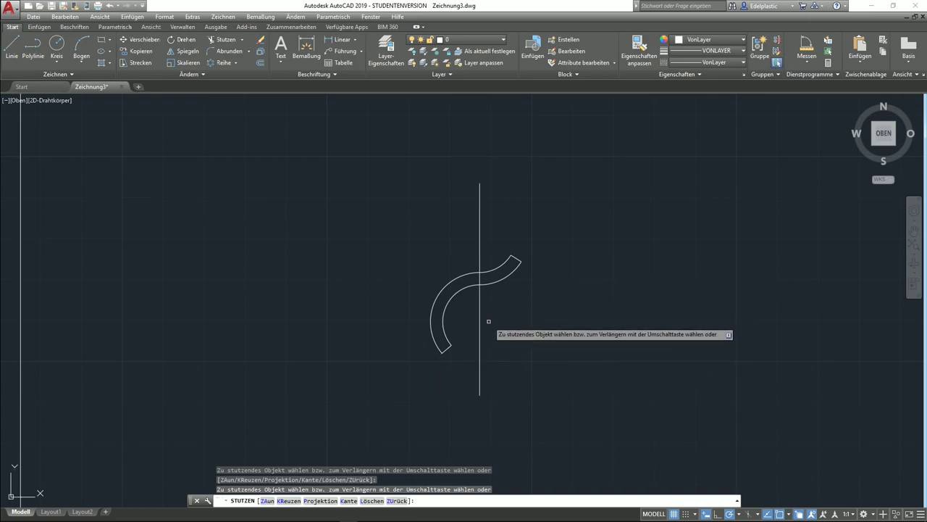
pyautogui.rightClick(488, 321)
pyautogui.click(507, 323)
# Erase the vertical line
pyautogui.click(497, 324)
pyautogui.click(476, 317)
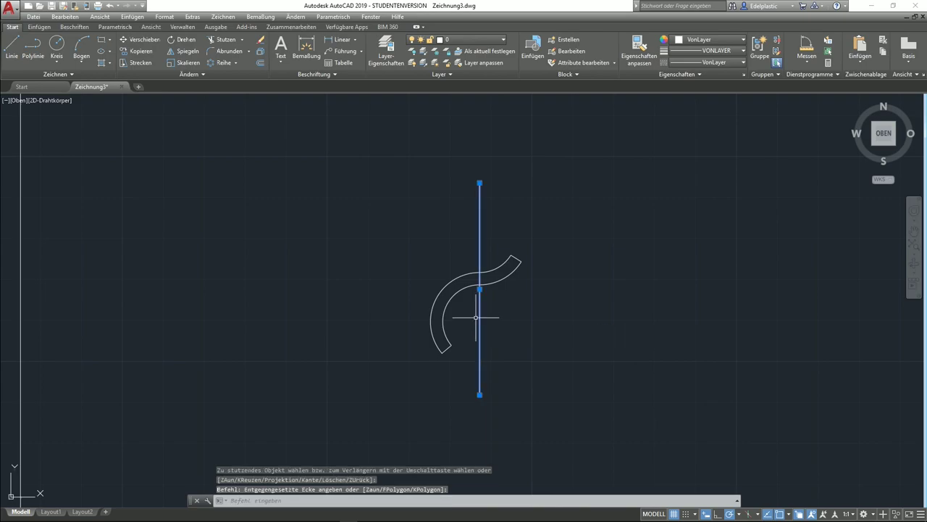
pyautogui.press('Delete')
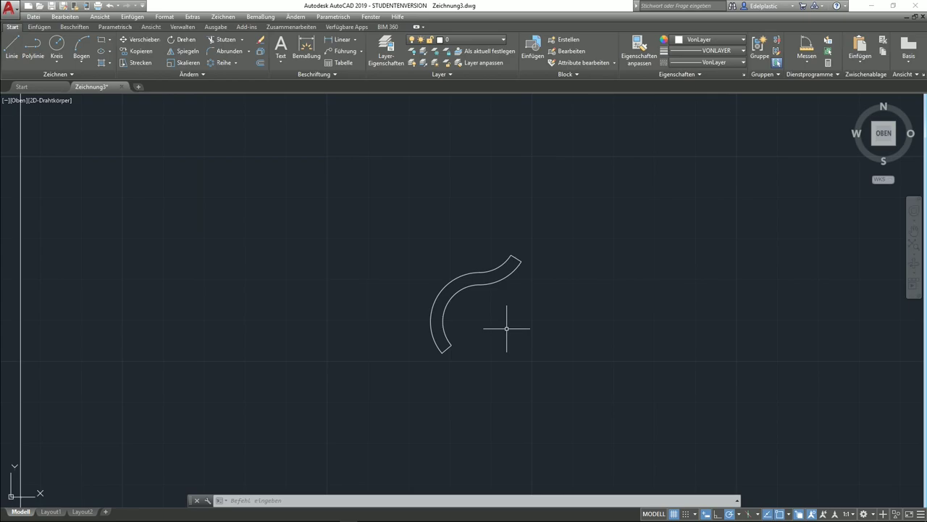
# Join the six arcs and lines of the slot band into one polyline with Verbinden
pyautogui.scroll(-3, 506, 328)
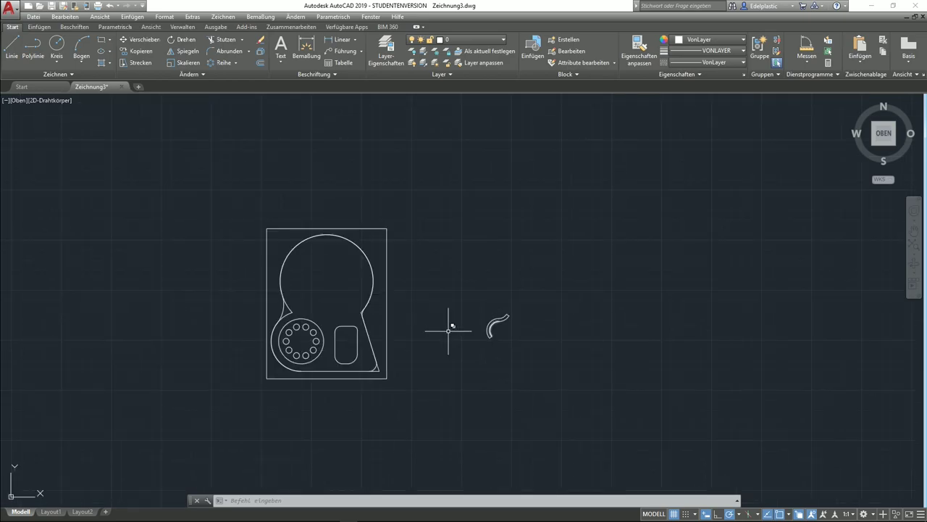
pyautogui.moveTo(449, 325); pyautogui.dragTo(509, 306, button='middle')
pyautogui.scroll(2, 431, 259)
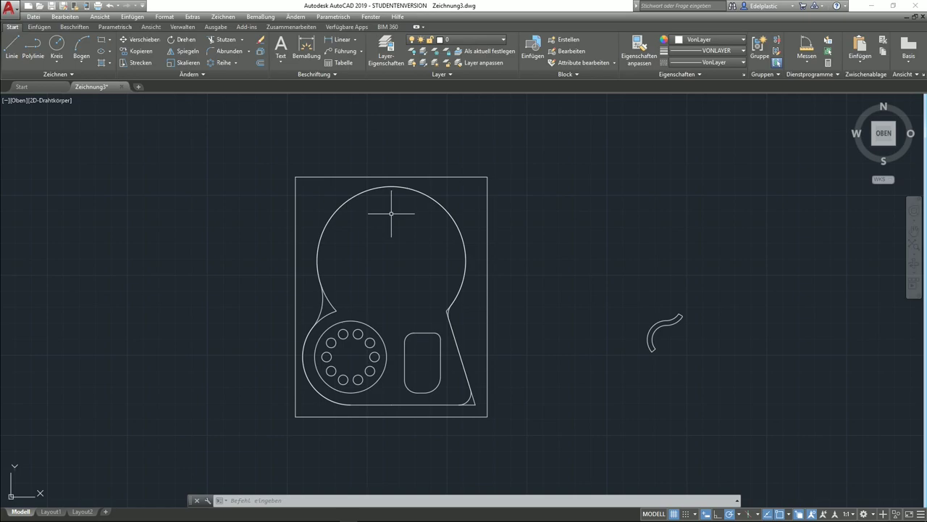
pyautogui.click(716, 377)
pyautogui.click(603, 292)
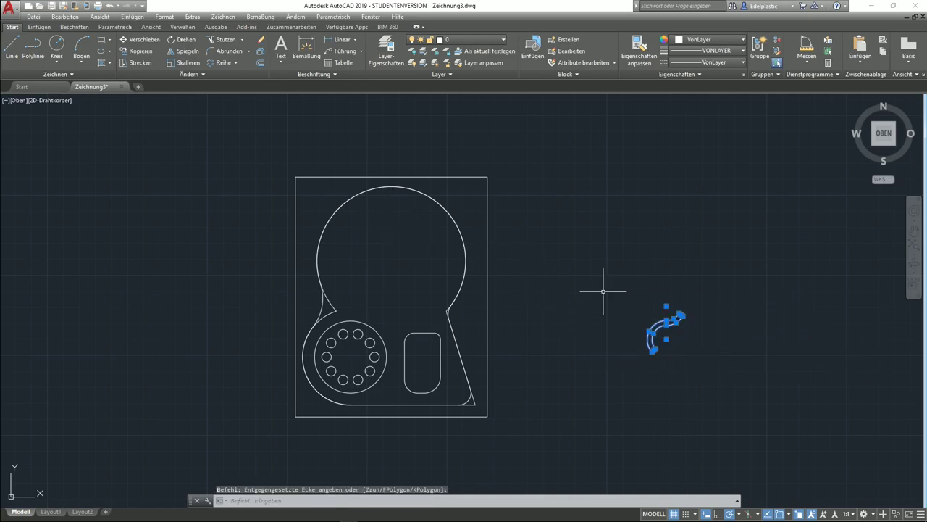
pyautogui.click(201, 73)
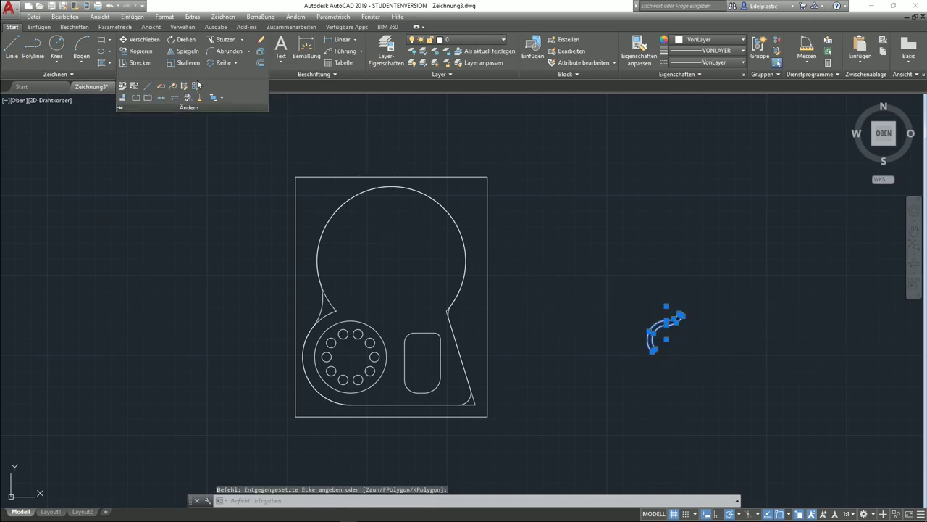
pyautogui.click(161, 103)
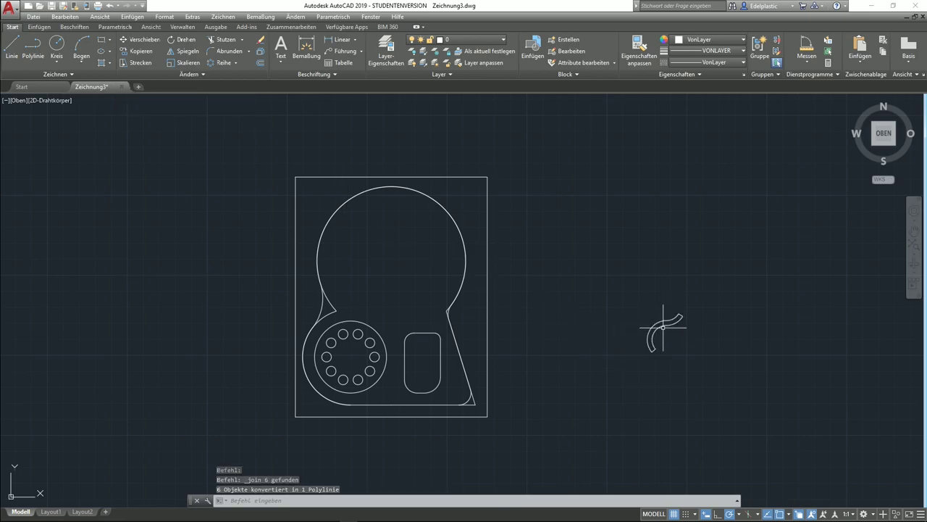
# Draw a short horizontal line leftward from the large circle's centre
pyautogui.click(12, 48)
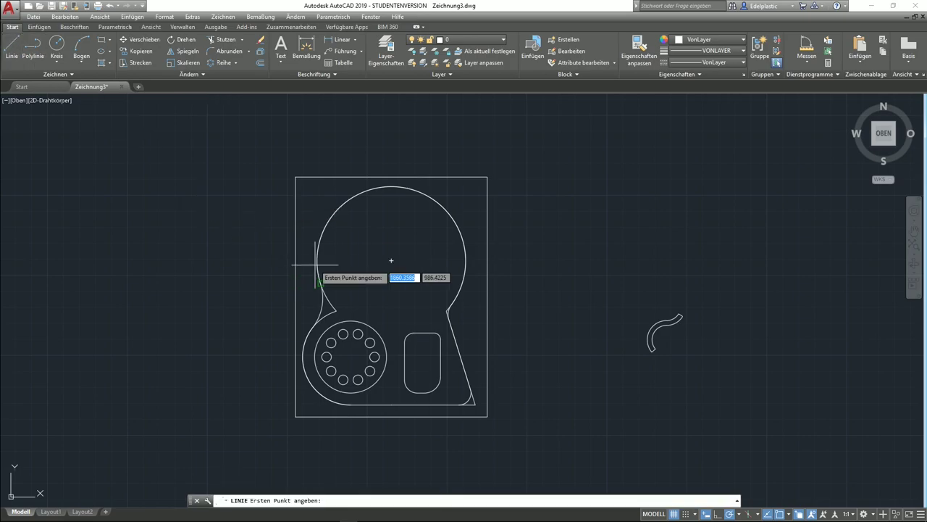
pyautogui.click(391, 260)
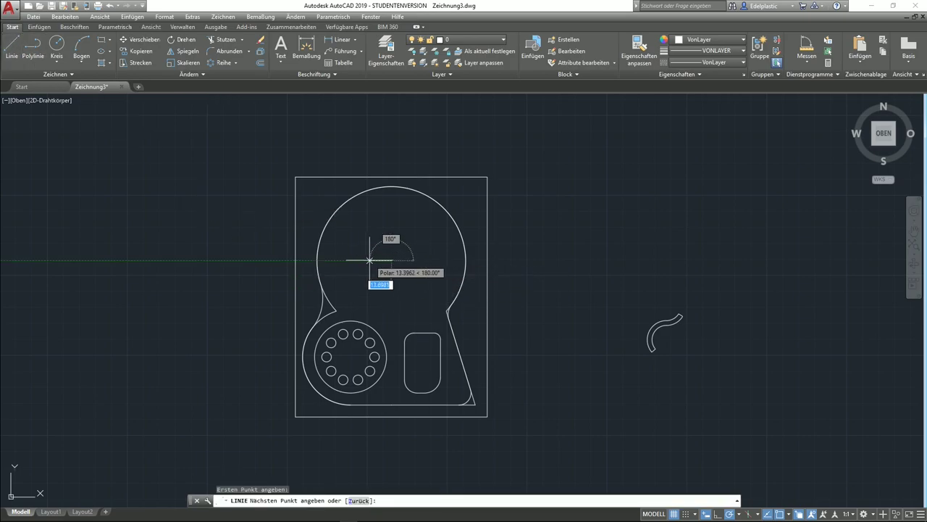
pyautogui.click(368, 260)
pyautogui.rightClick(369, 261)
pyautogui.click(384, 265)
pyautogui.scroll(4, 379, 263)
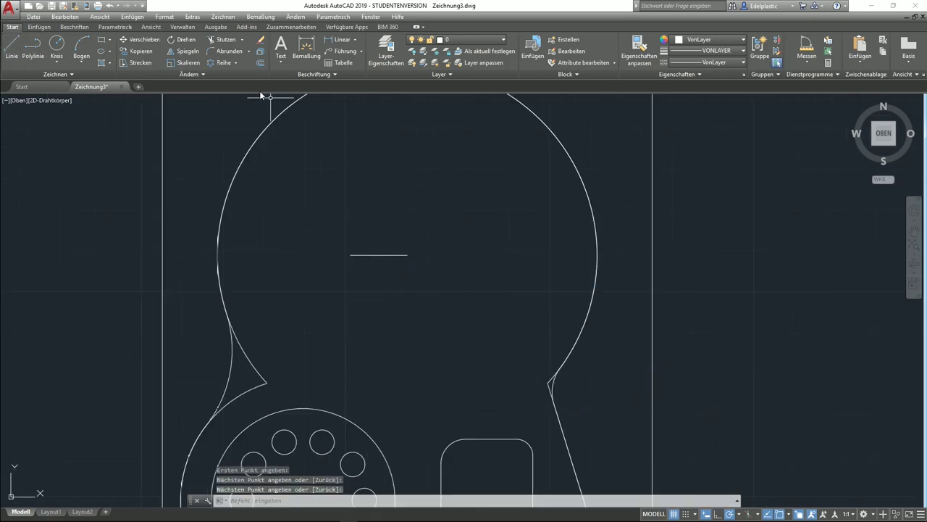
# Draw an 18-unit vertical line upward from the horizontal line's end
pyautogui.click(12, 48)
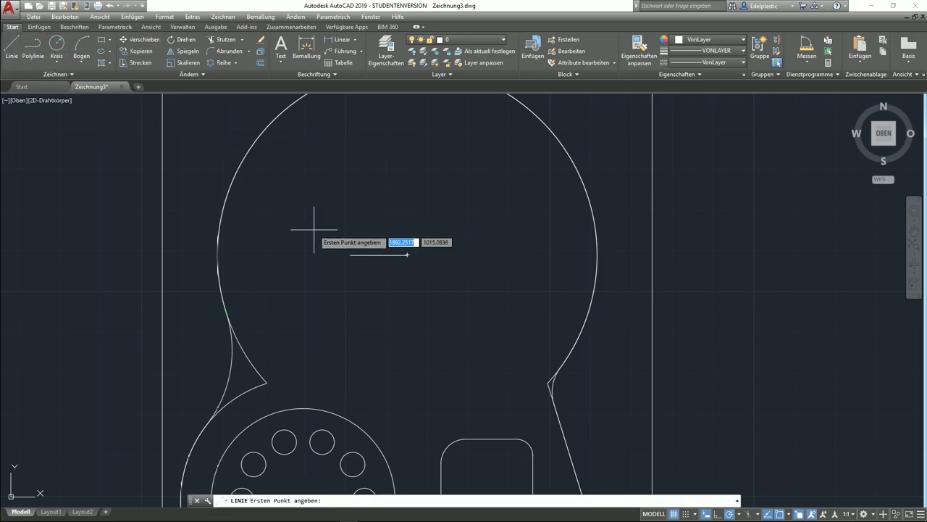
pyautogui.moveTo(325, 155); pyautogui.dragTo(359, 413, button='middle')
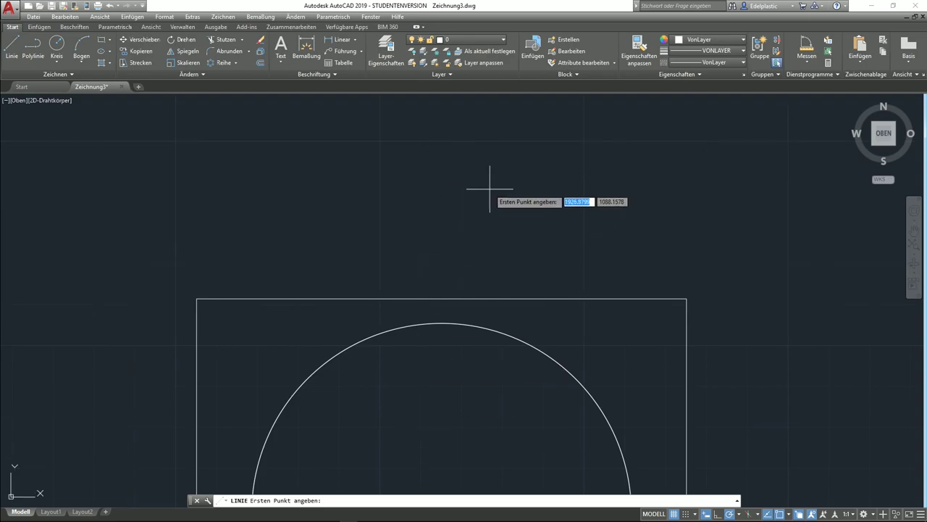
pyautogui.scroll(-2, 465, 313)
pyautogui.moveTo(467, 352); pyautogui.dragTo(430, 301, button='middle')
pyautogui.scroll(2, 457, 347)
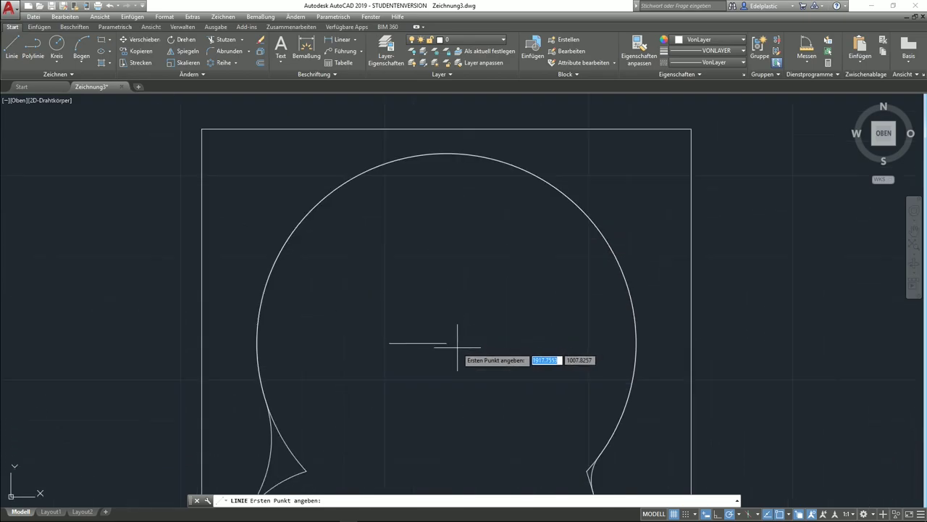
pyautogui.click(448, 343)
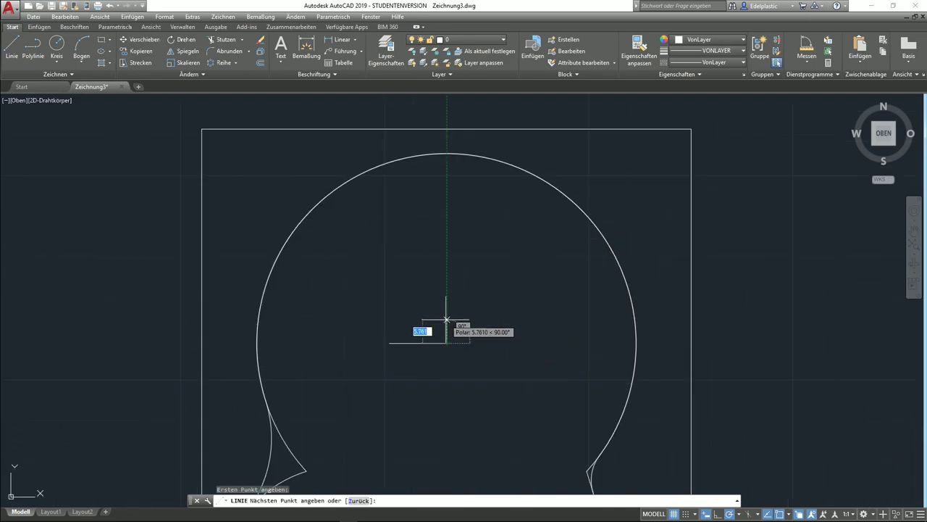
pyautogui.write('18')
pyautogui.press('Return')
pyautogui.press('Return')
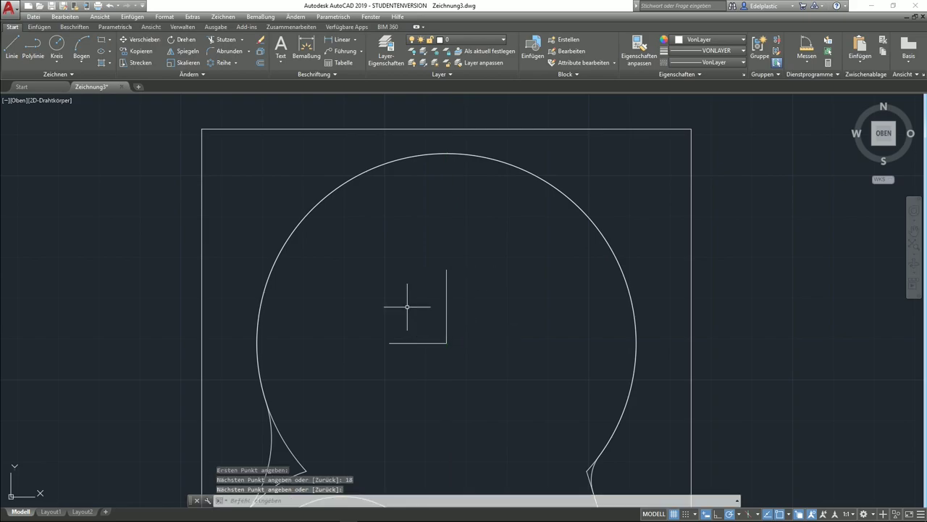
pyautogui.scroll(-3, 407, 306)
pyautogui.scroll(1, 590, 285)
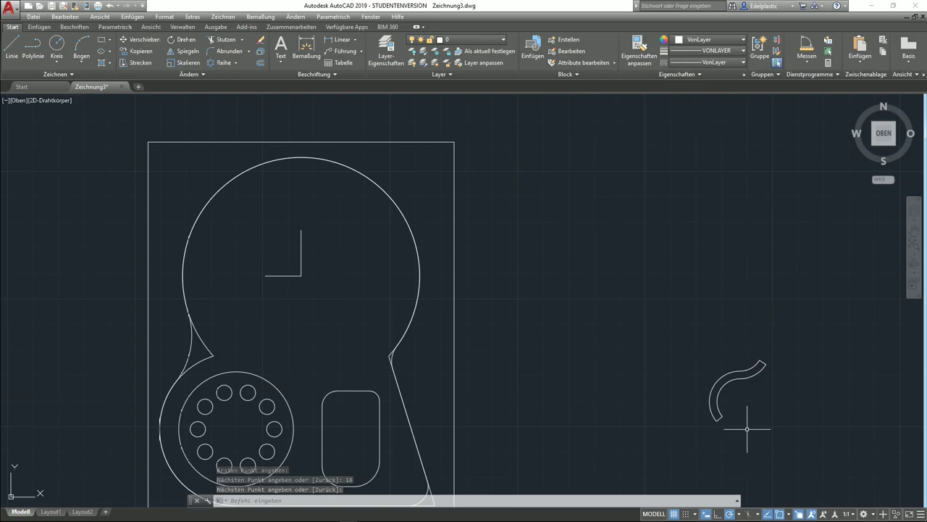
# Select the curved slot band and start Ausrichten from the Ändern panel
pyautogui.click(812, 442)
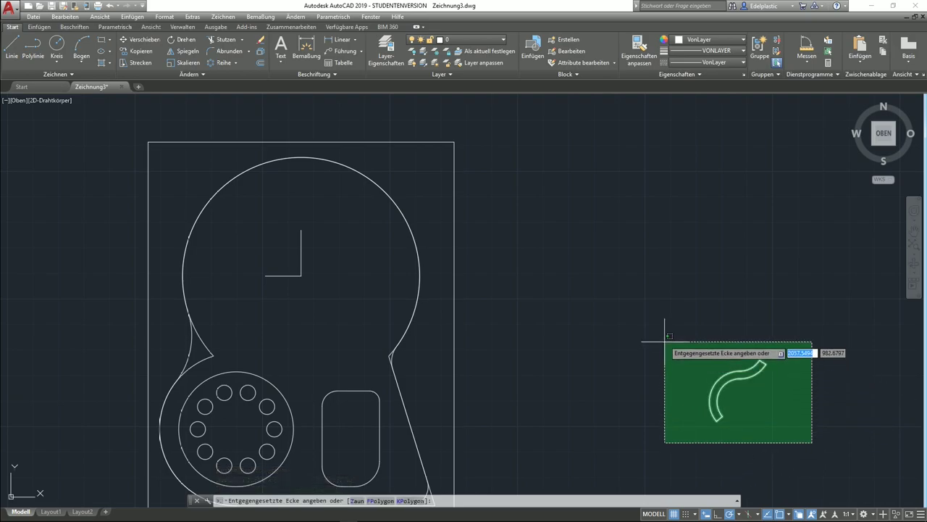
pyautogui.click(664, 341)
pyautogui.scroll(3, 735, 463)
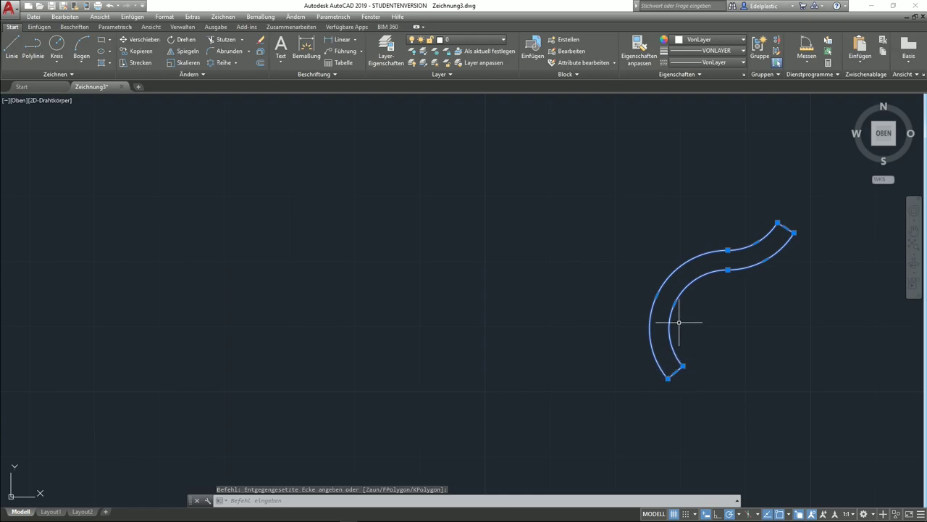
pyautogui.click(188, 73)
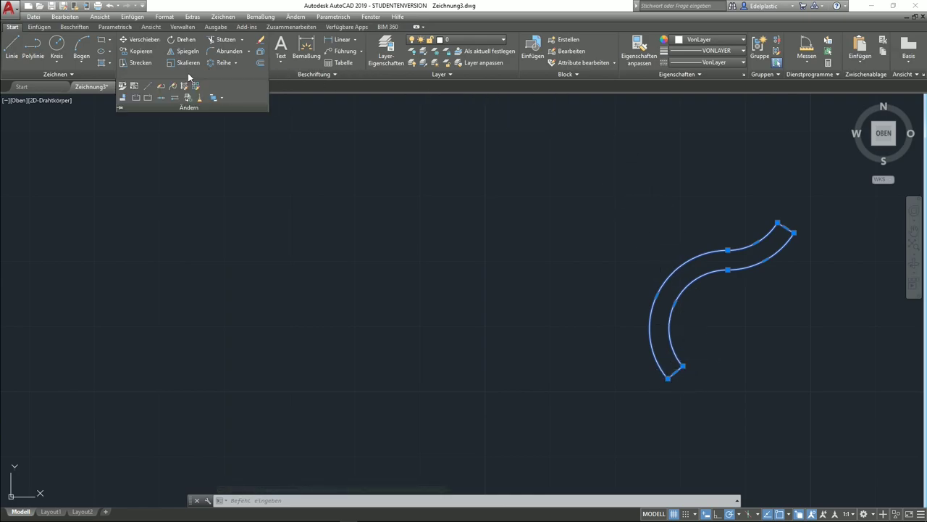
pyautogui.click(124, 102)
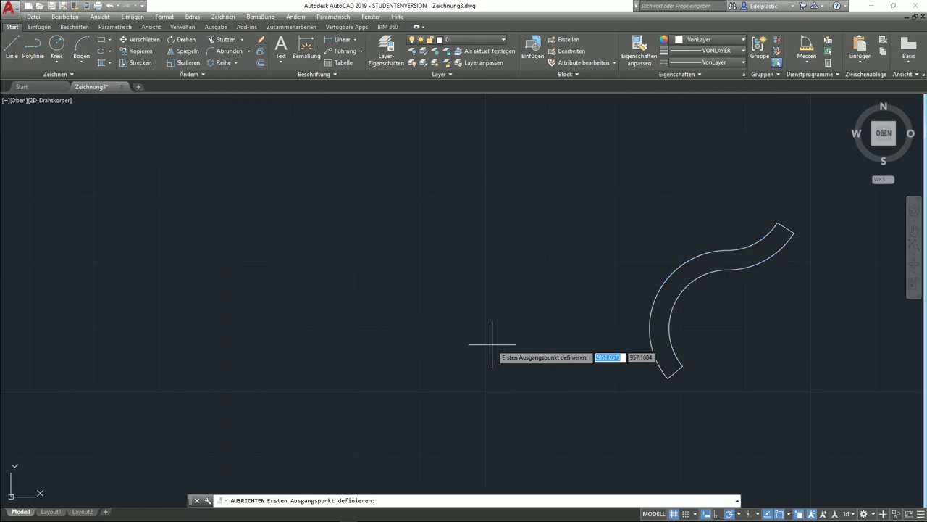
pyautogui.scroll(-4, 492, 345)
pyautogui.moveTo(492, 346); pyautogui.dragTo(735, 384, button='middle')
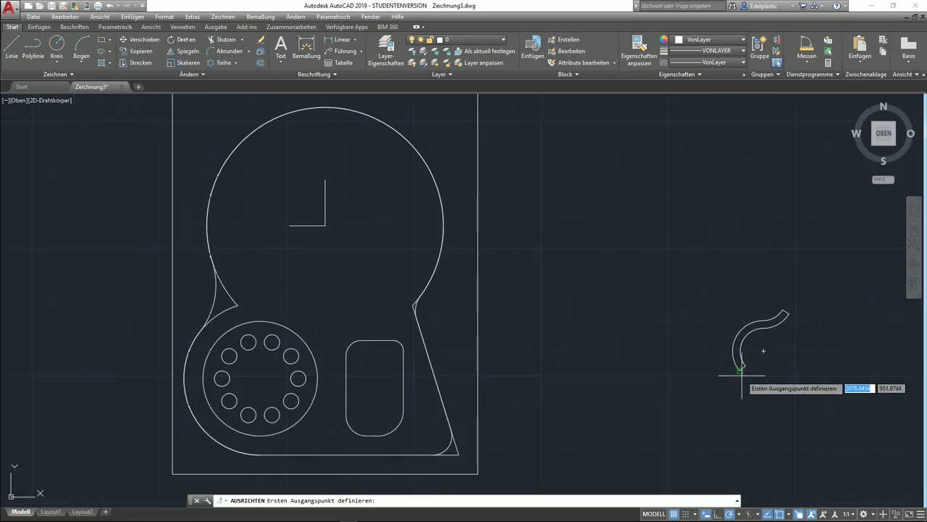
# Align the slot's end onto the guide line's top, level to the right, without scaling
pyautogui.click(740, 370)
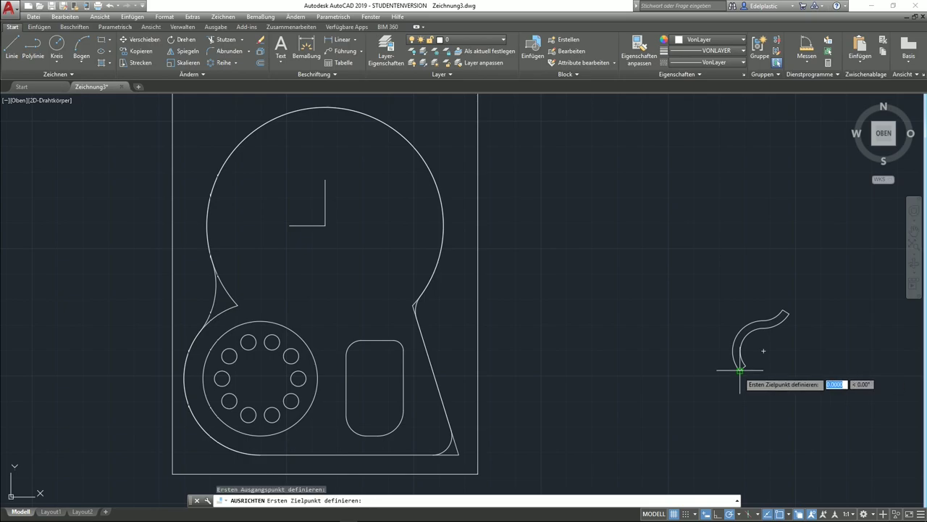
pyautogui.click(325, 179)
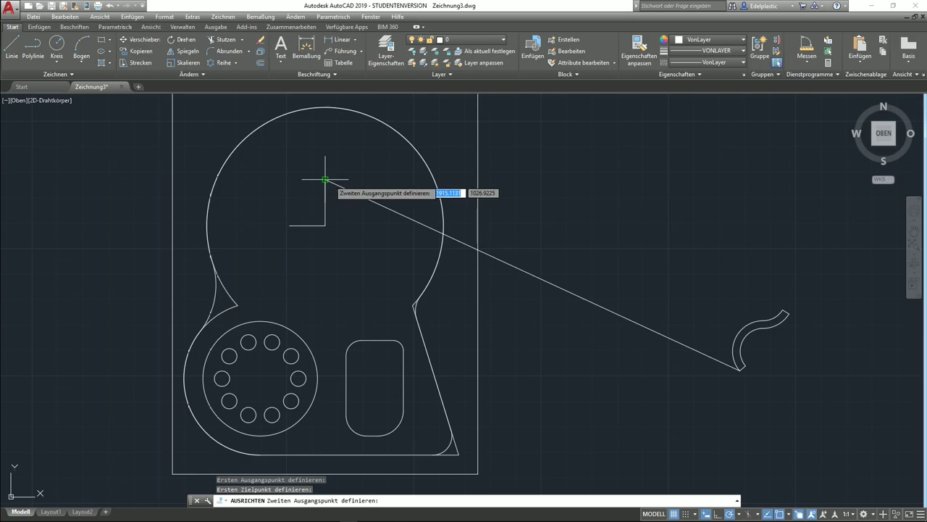
pyautogui.click(745, 366)
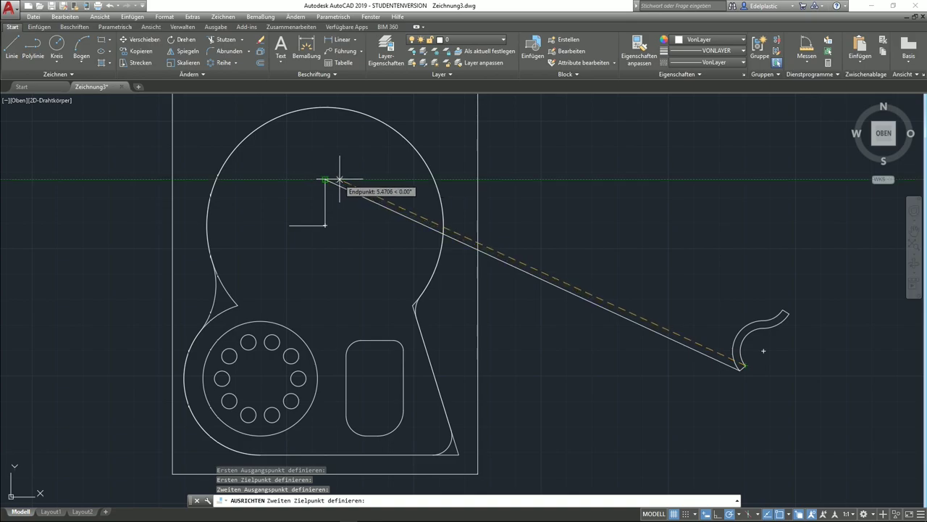
pyautogui.click(418, 179)
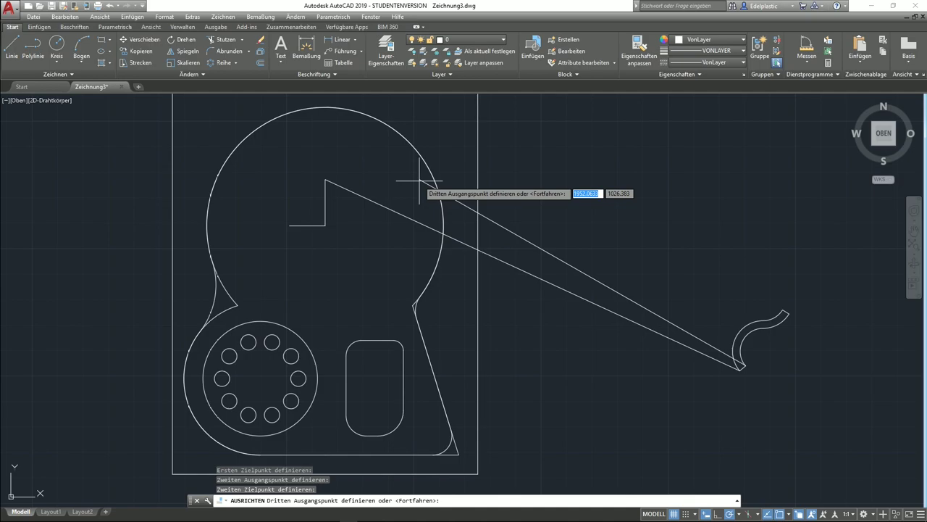
pyautogui.press('Return')
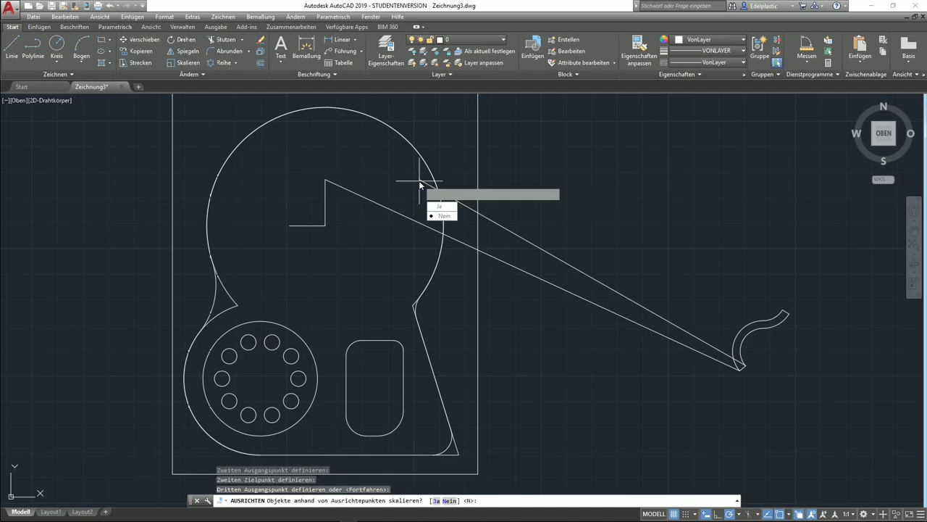
pyautogui.press('Return')
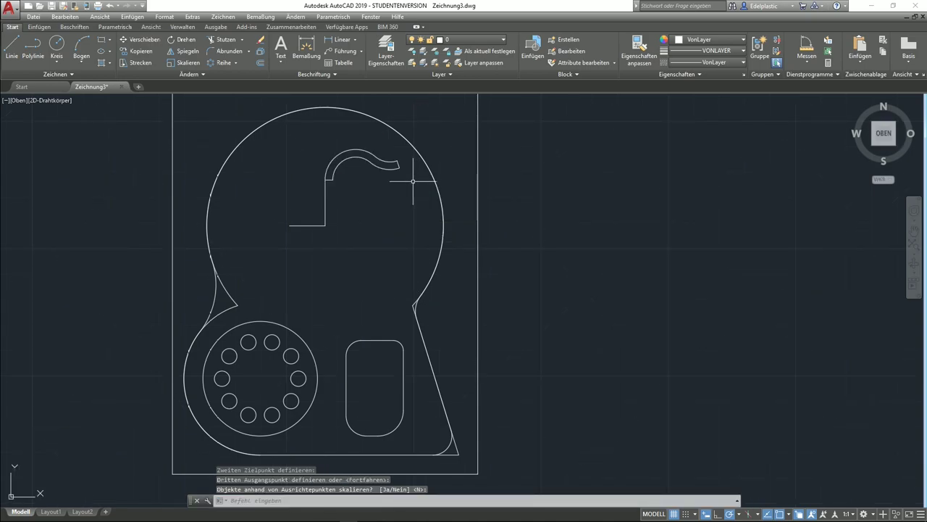
pyautogui.moveTo(374, 207); pyautogui.dragTo(456, 263, button='middle')
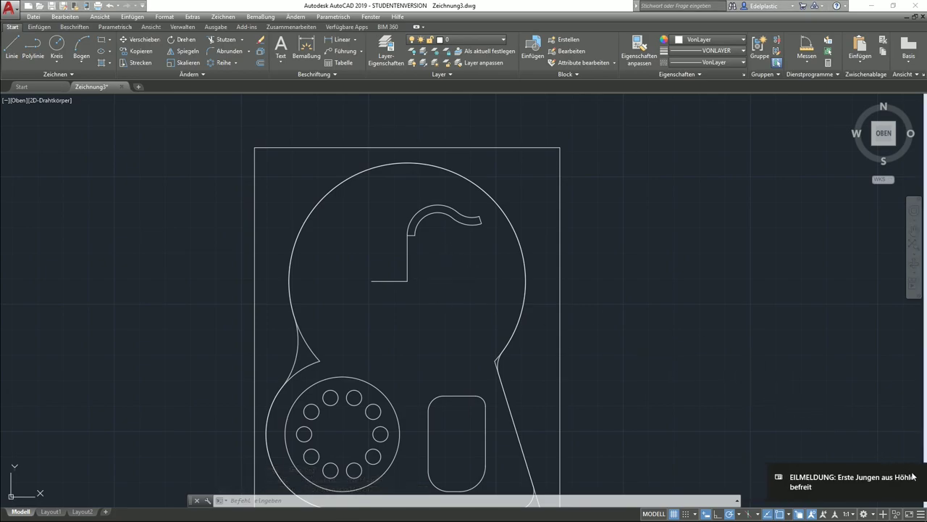
pyautogui.click(424, 299)
# Erase the L-shaped guide lines and polar-array the slot 9 times around the large circle's centre
pyautogui.click(365, 258)
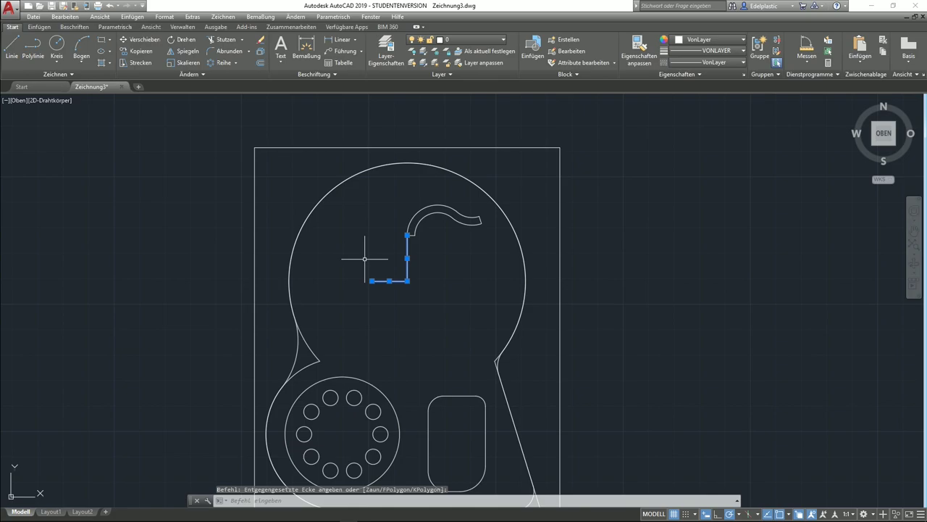
pyautogui.press('Delete')
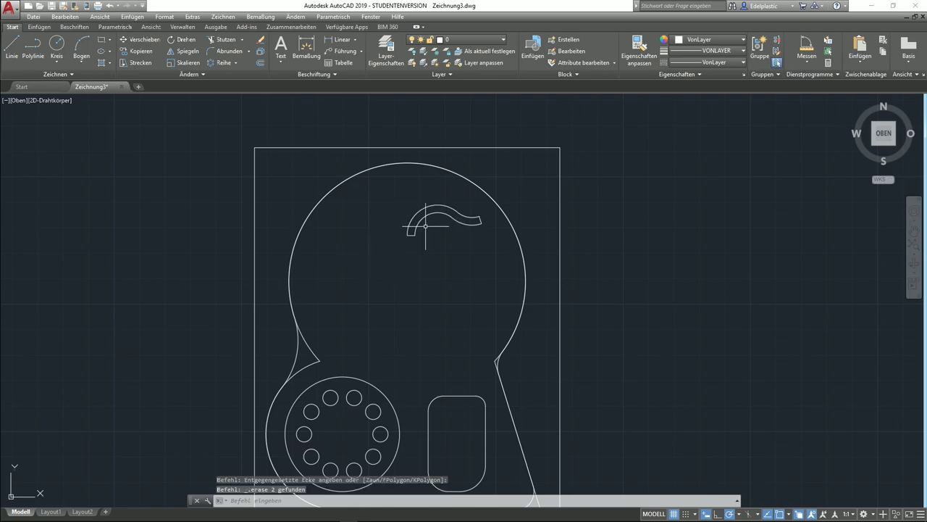
pyautogui.click(423, 218)
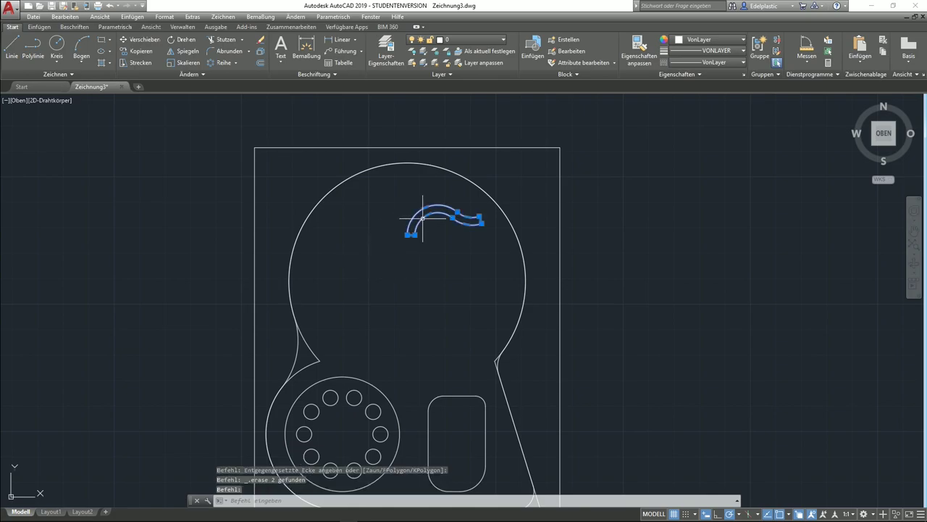
pyautogui.click(235, 62)
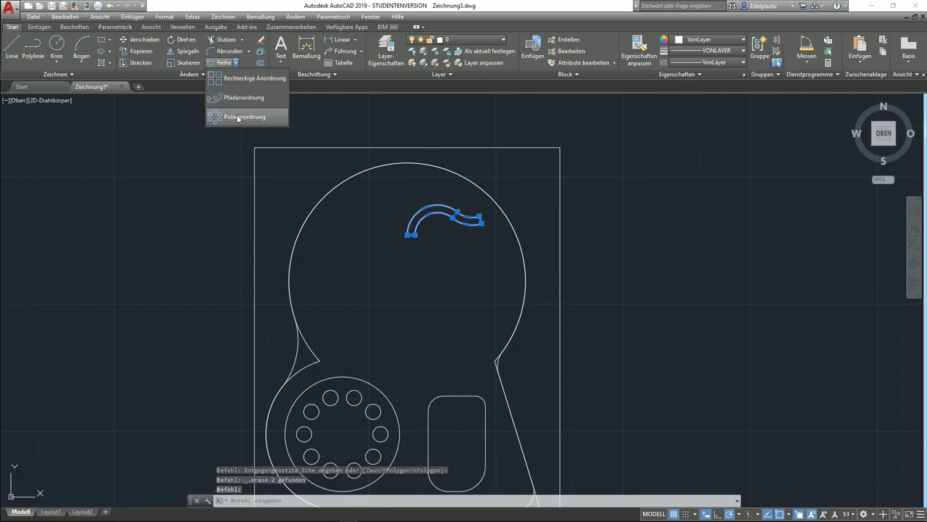
pyautogui.click(239, 116)
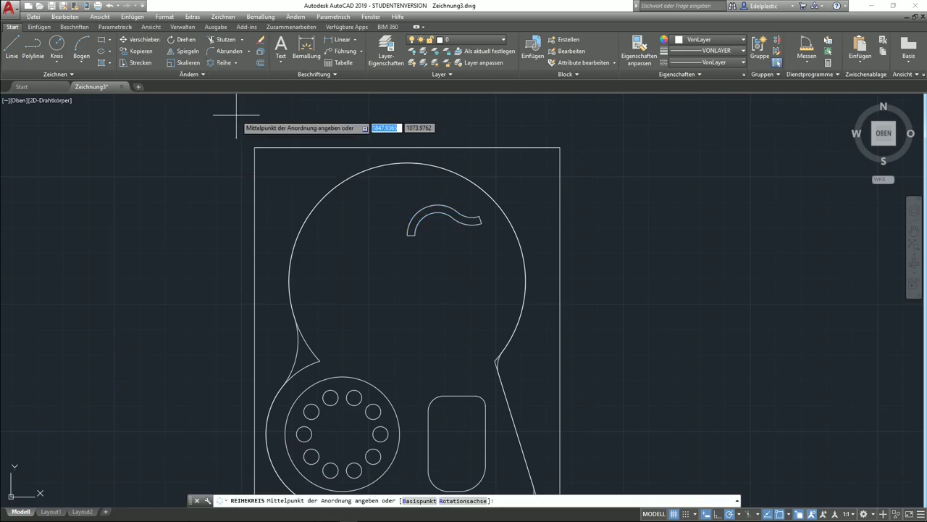
pyautogui.click(408, 281)
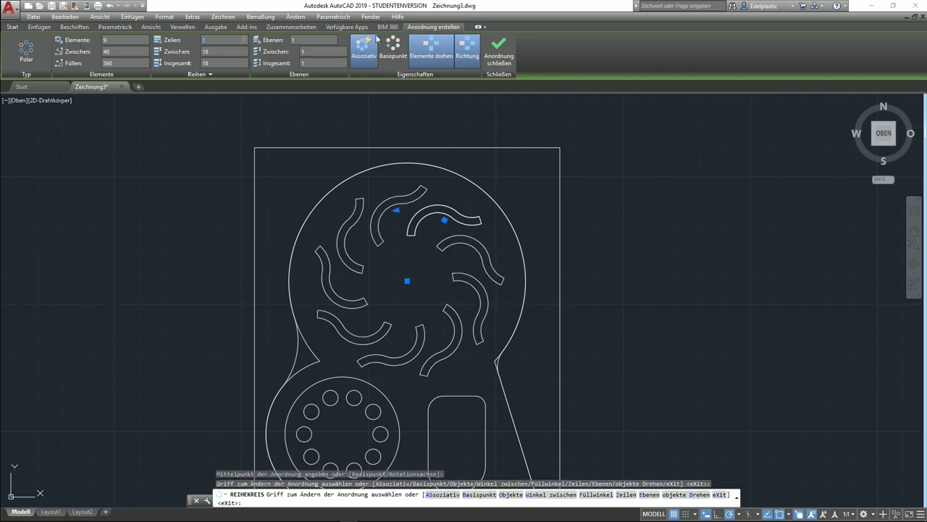
pyautogui.click(497, 49)
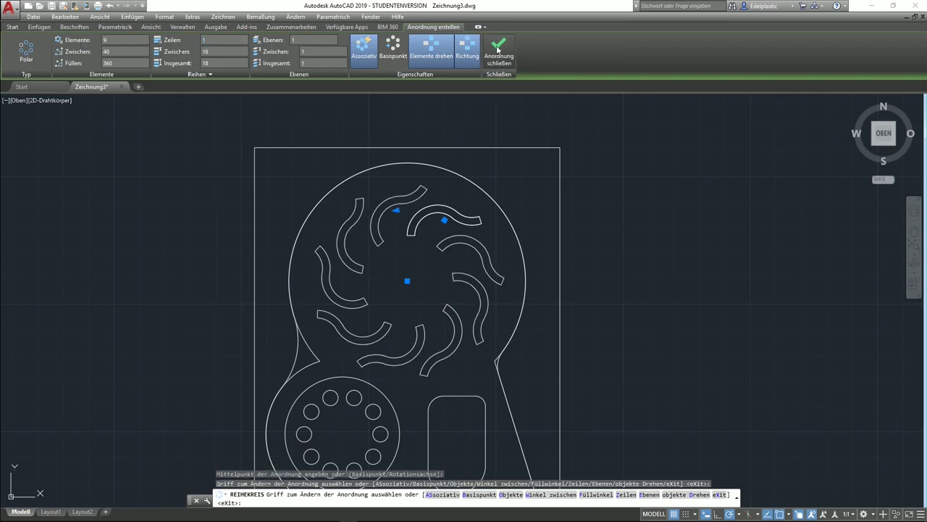
pyautogui.scroll(-2, 511, 159)
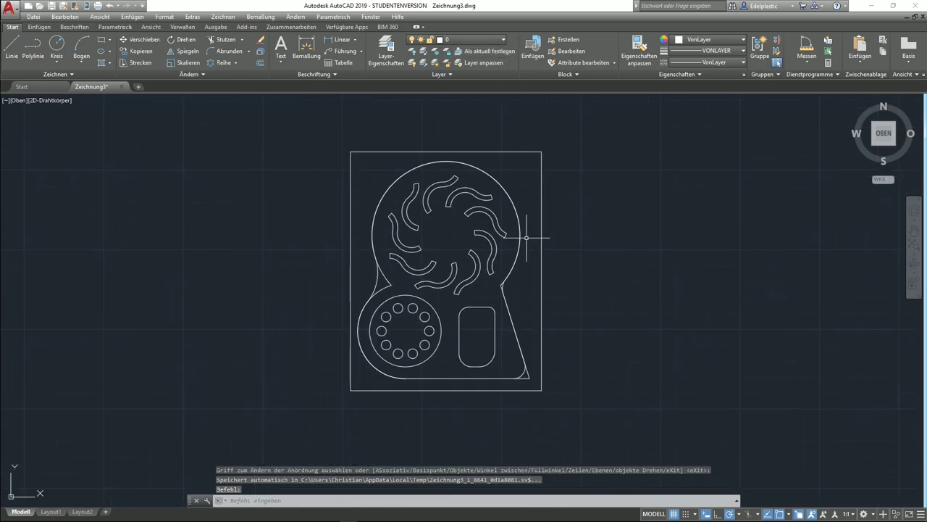